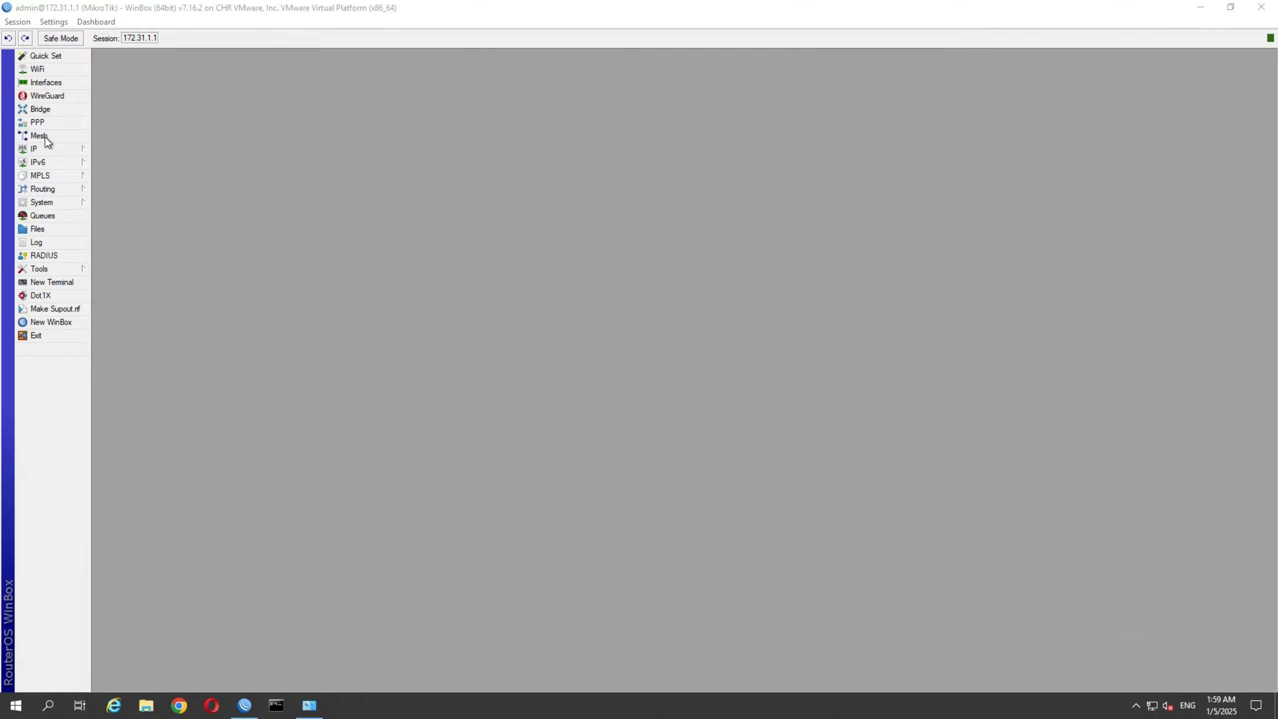
# Review the router's IP addresses and their interfaces, widening the address column to show full addresses, and close the list.
pyautogui.click(48, 150)
pyautogui.click(135, 160)
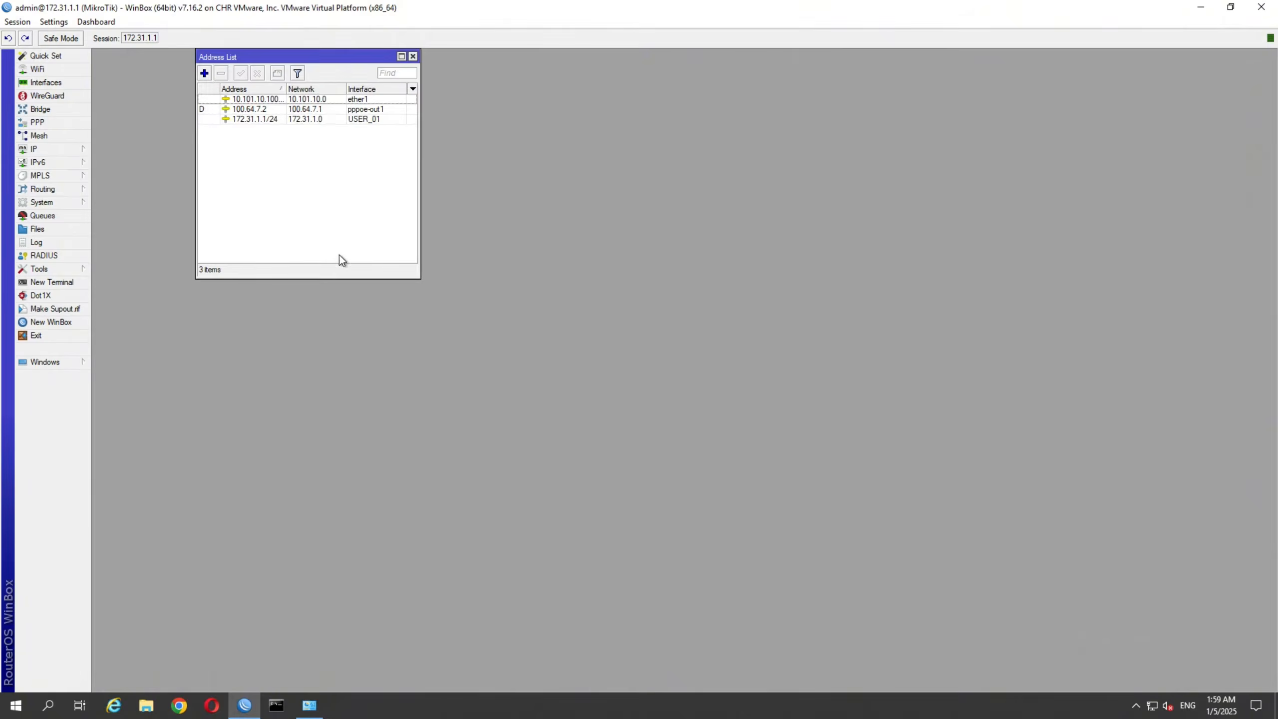
pyautogui.click(364, 120)
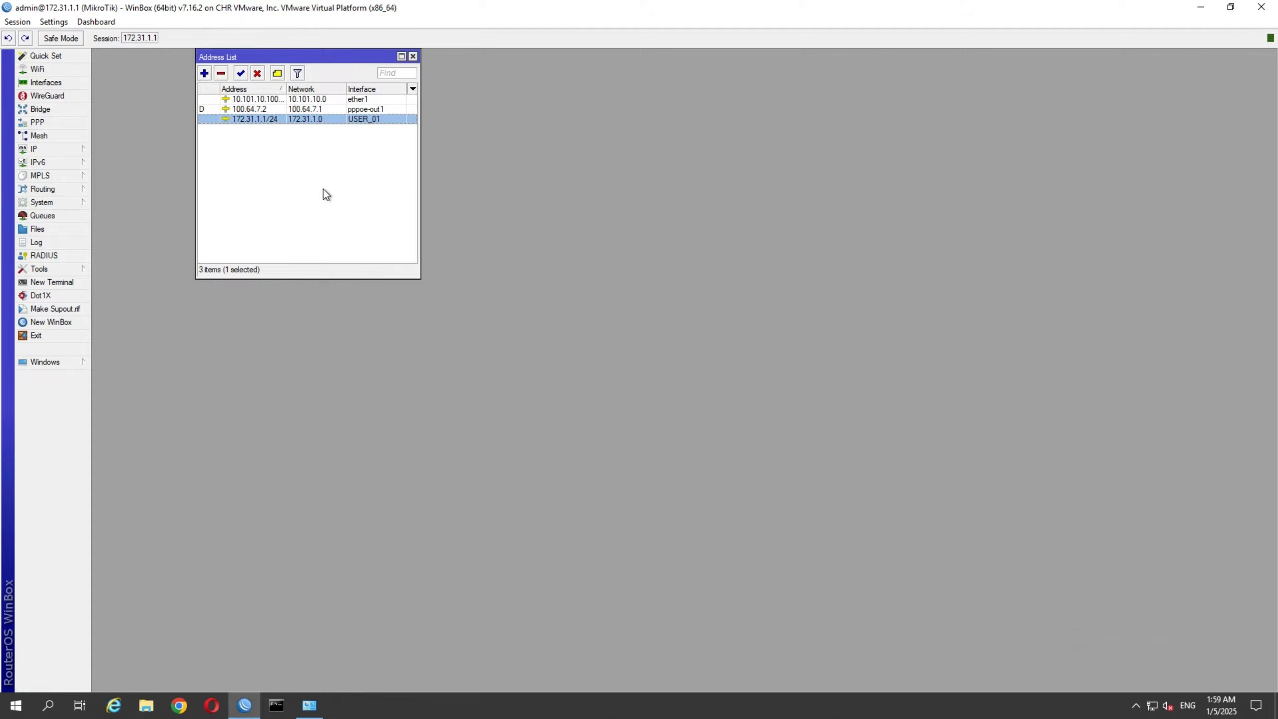
pyautogui.click(261, 100)
pyautogui.click(263, 109)
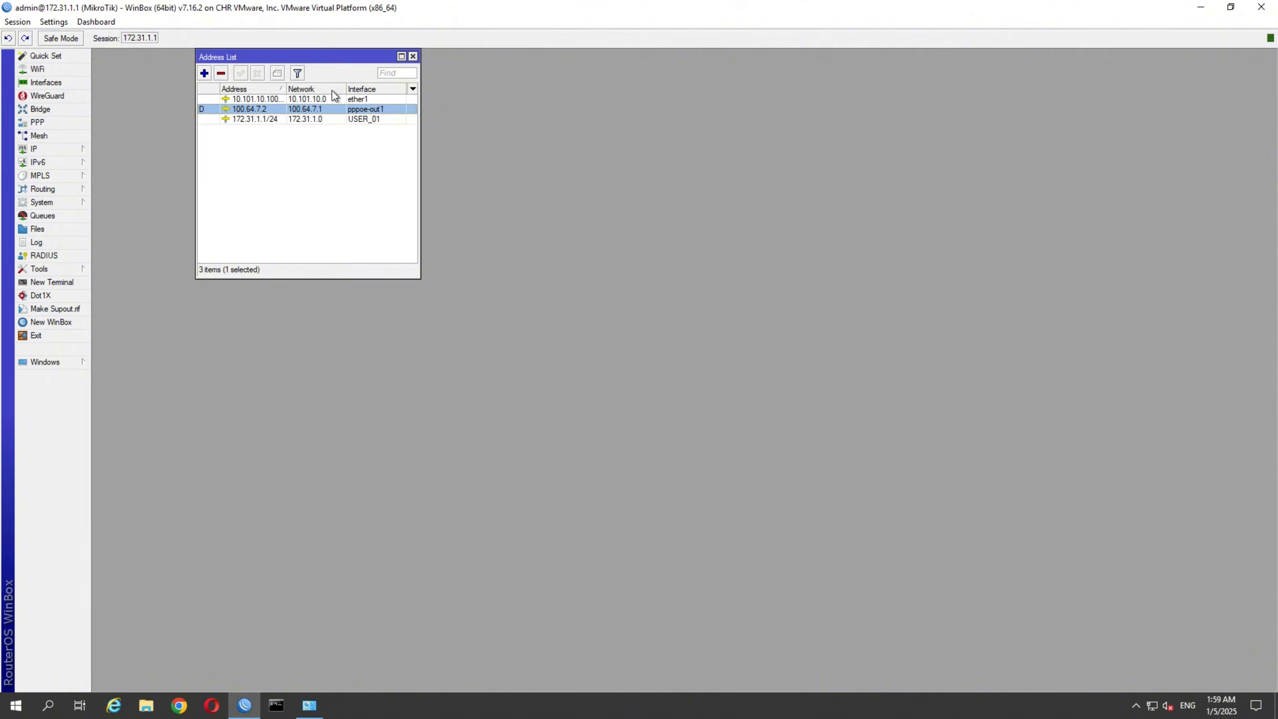
pyautogui.click(265, 100)
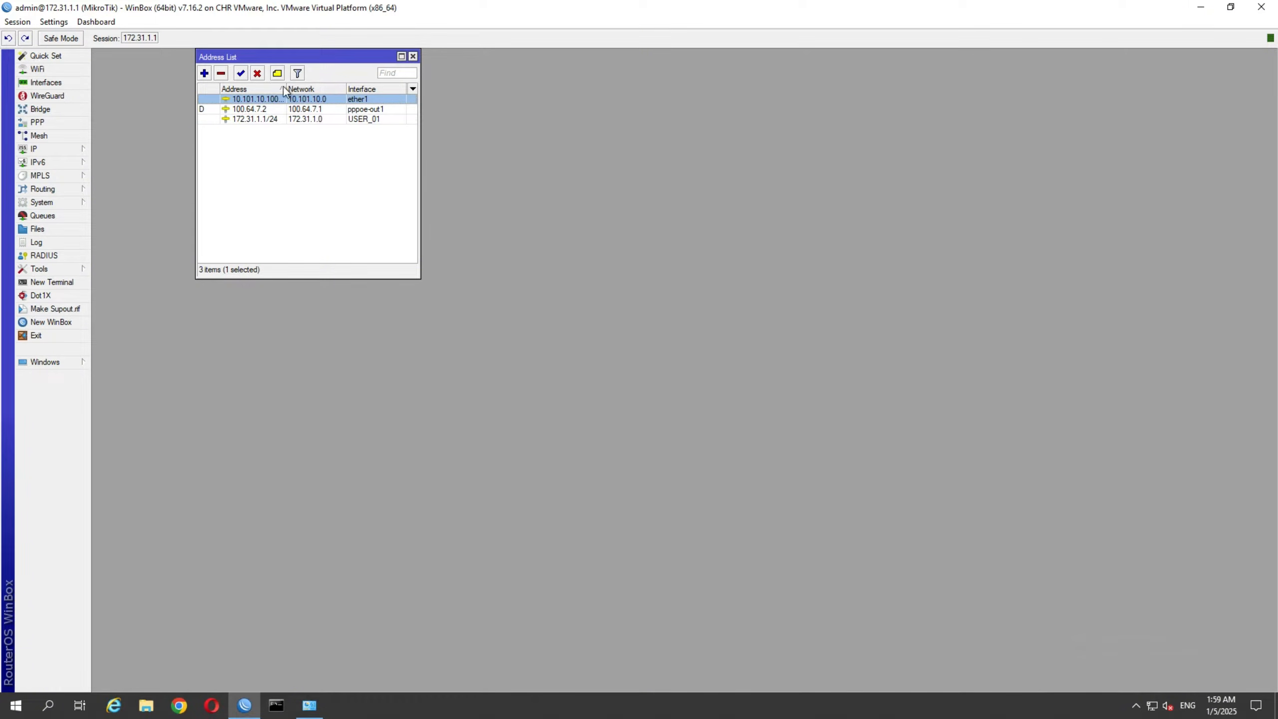
pyautogui.moveTo(287, 86); pyautogui.dragTo(302, 83)
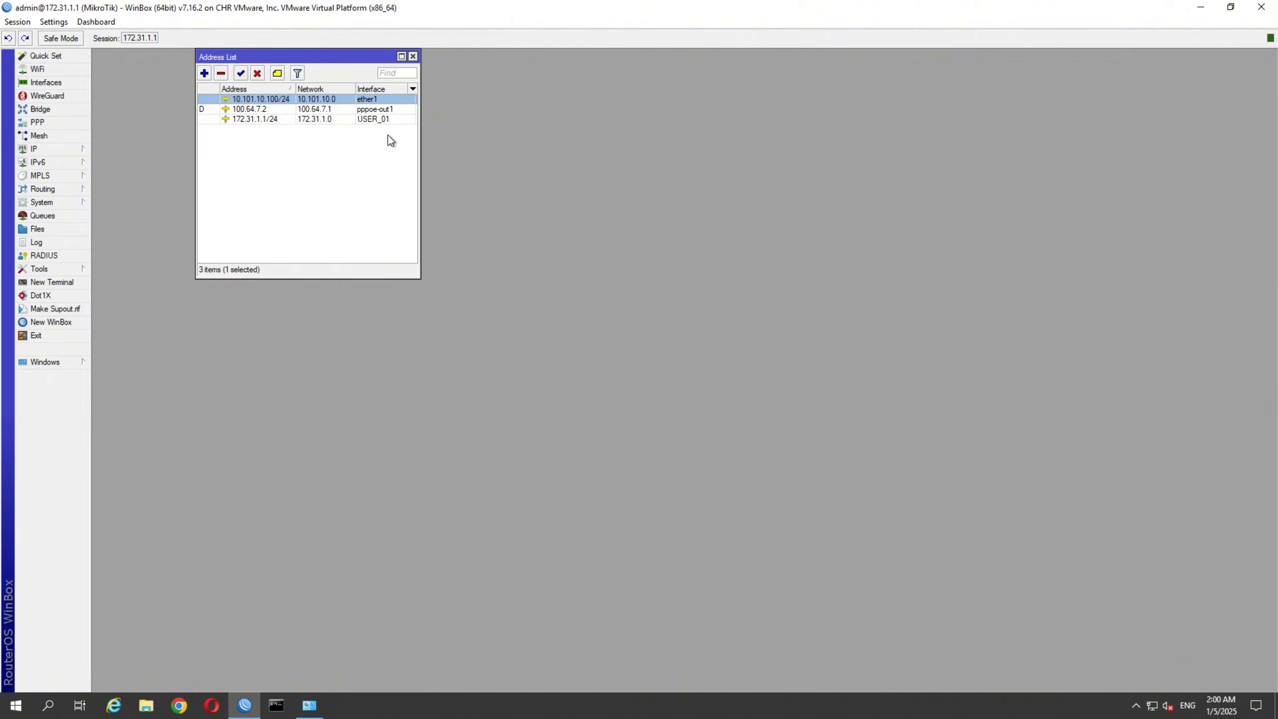
pyautogui.moveTo(312, 63); pyautogui.dragTo(401, 113)
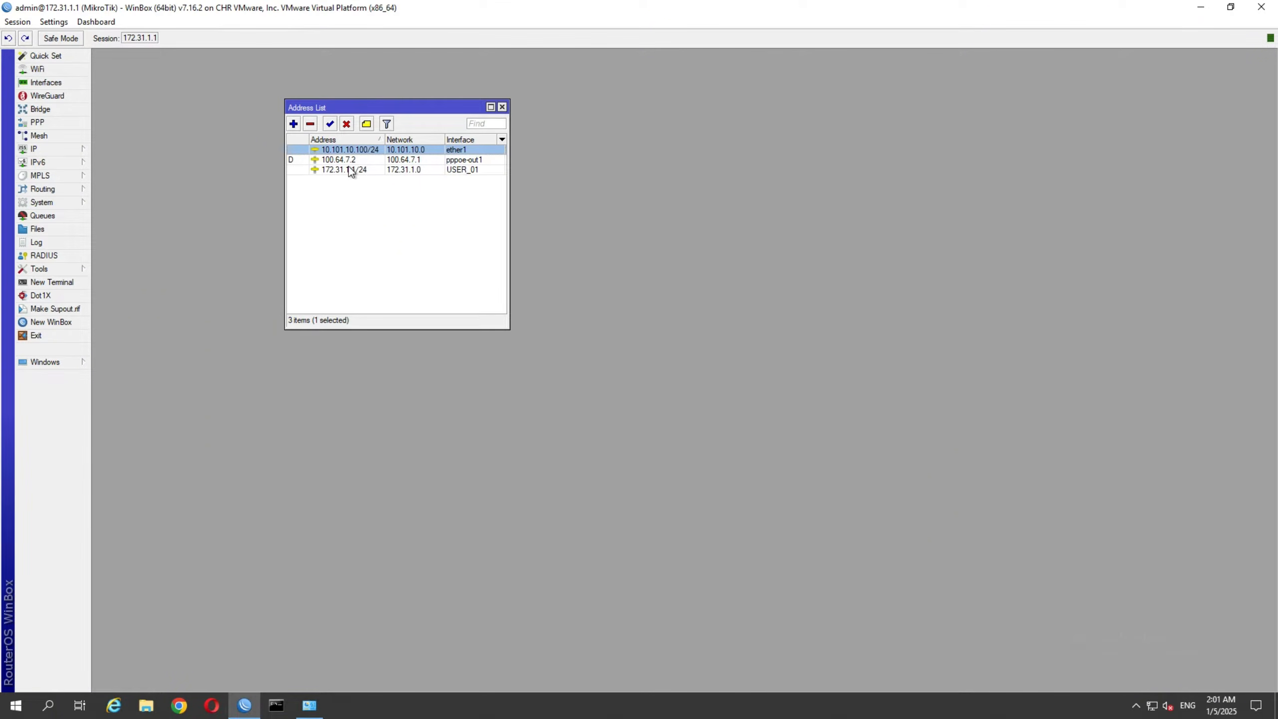
pyautogui.click(501, 107)
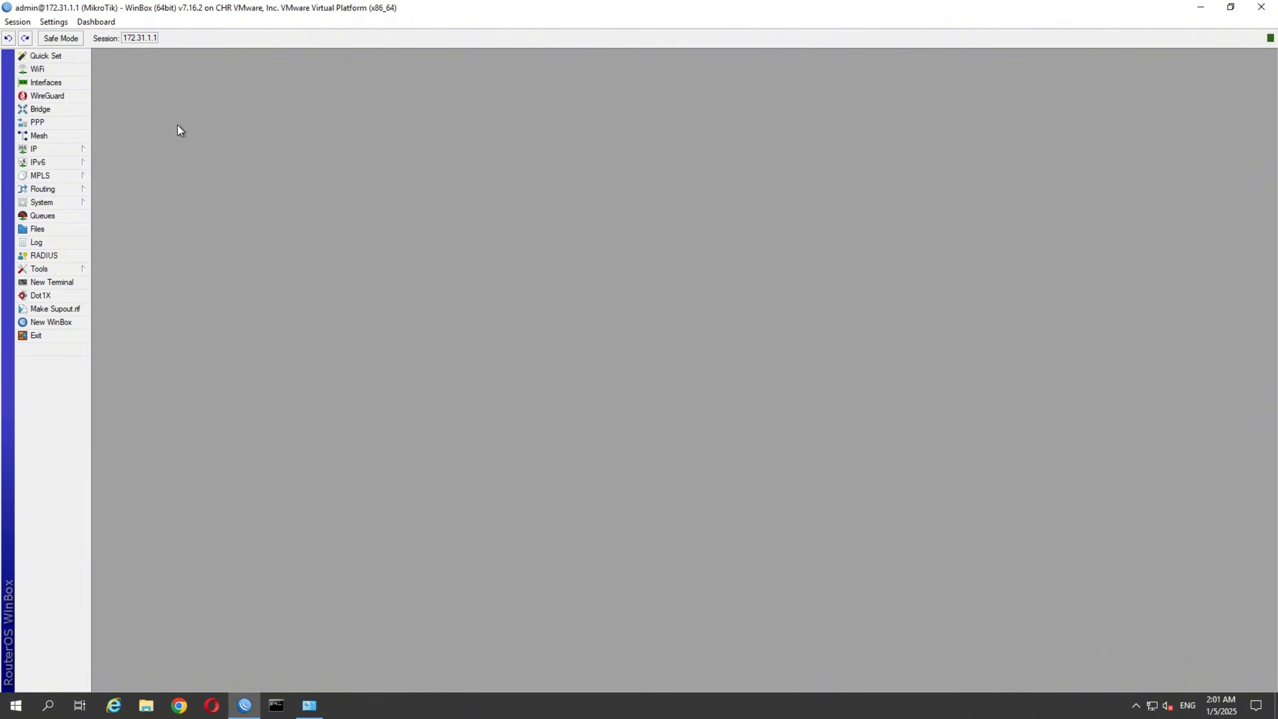
# Open the IP route list and examine the two 0.0.0.0/0 default routes.
pyautogui.click(70, 148)
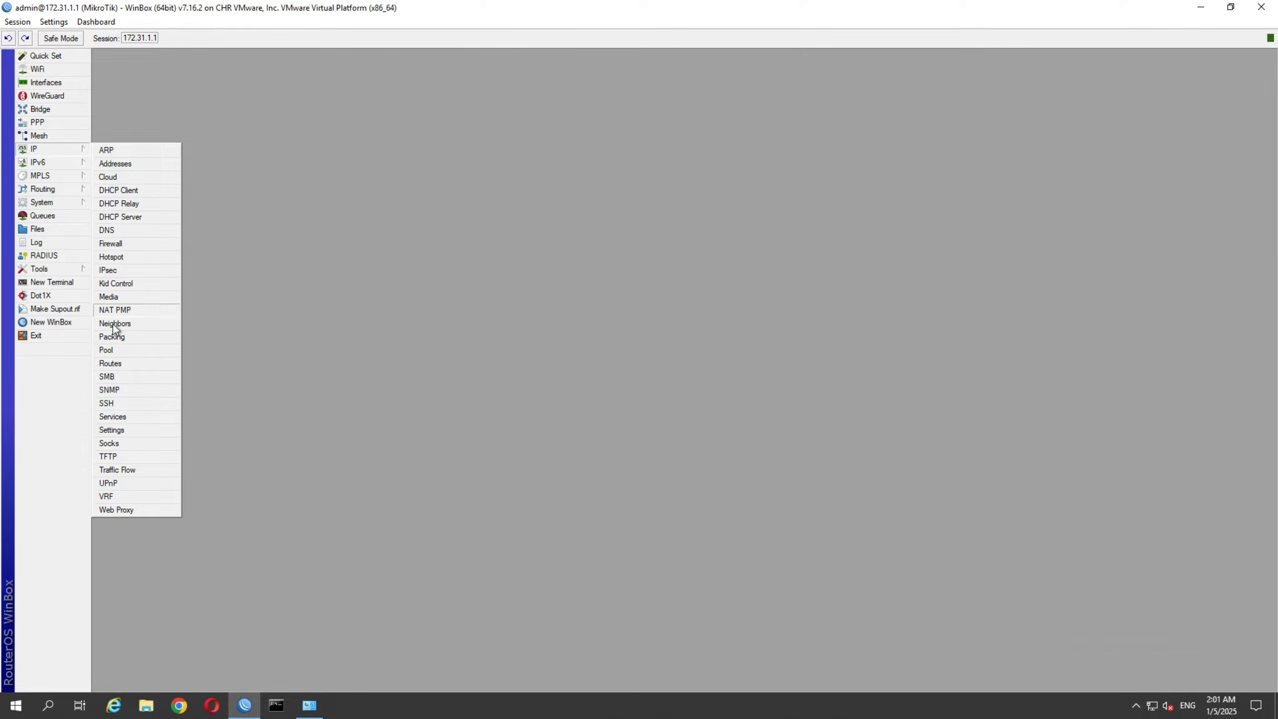
pyautogui.click(116, 362)
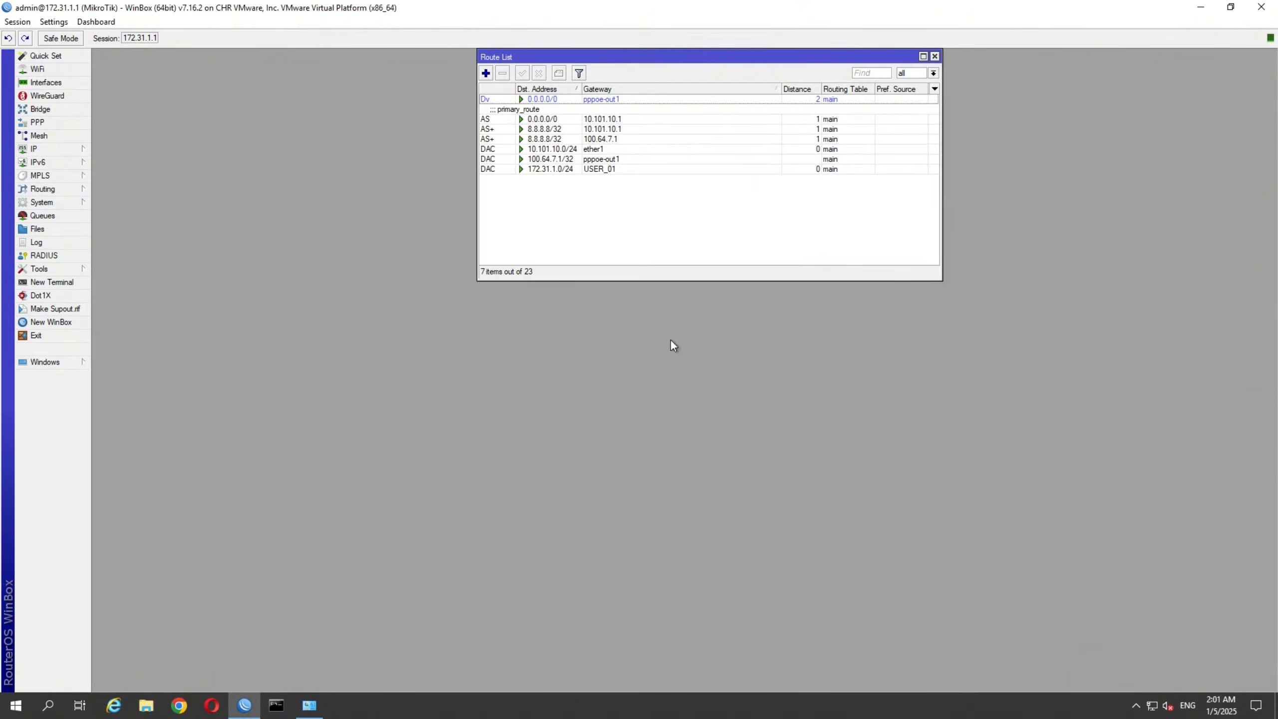
pyautogui.click(558, 119)
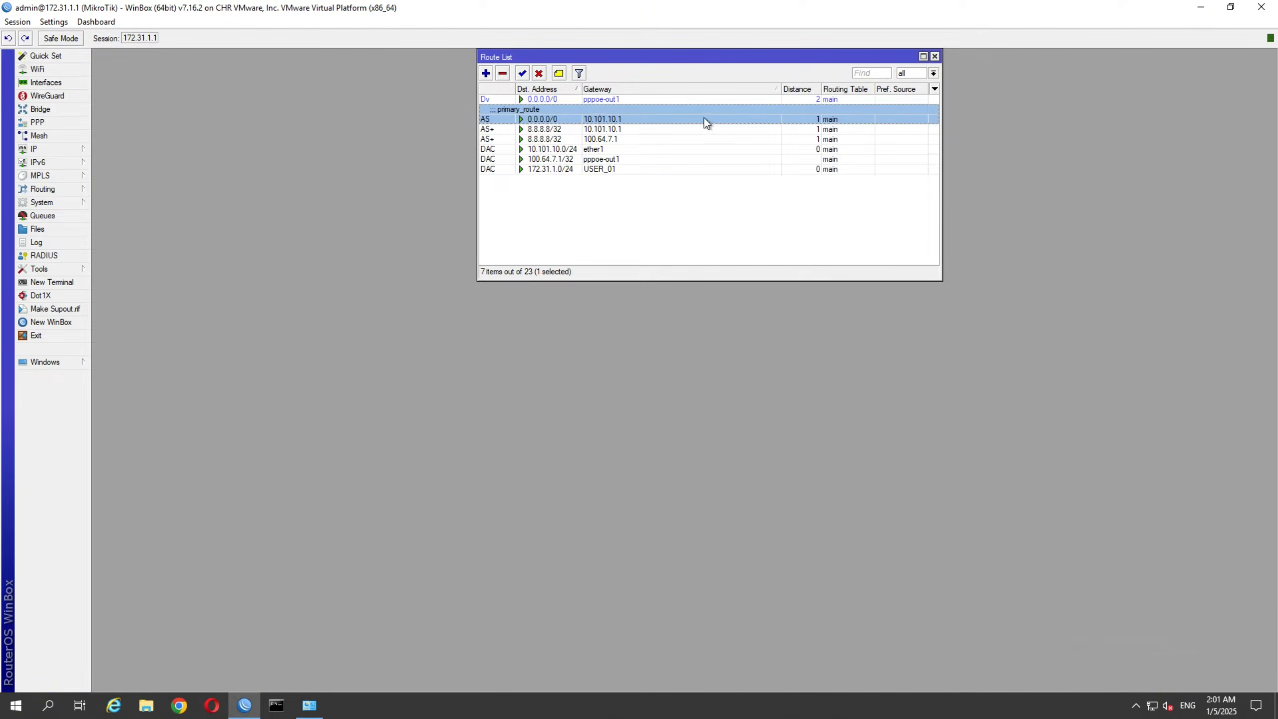
pyautogui.click(564, 100)
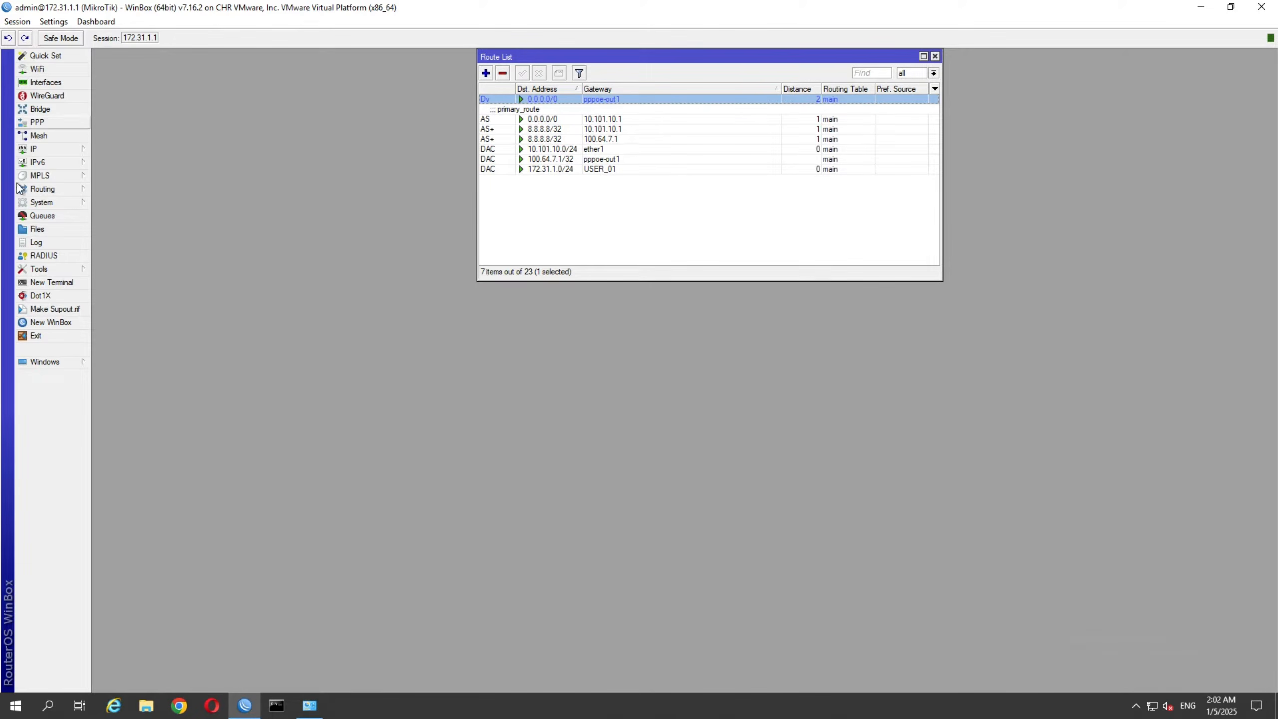
# Check the default route distance in the pppoe-out1 dial-out settings and compare the two default routes in the route list.
pyautogui.click(43, 85)
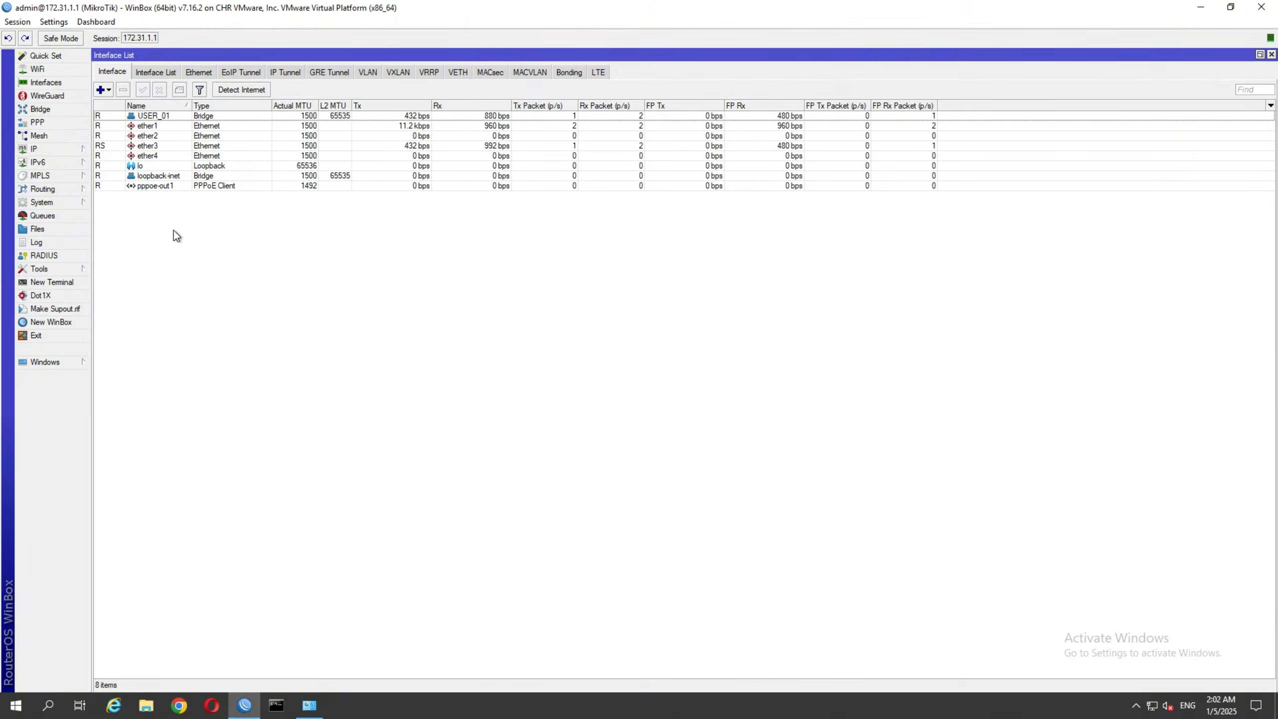
pyautogui.doubleClick(146, 185)
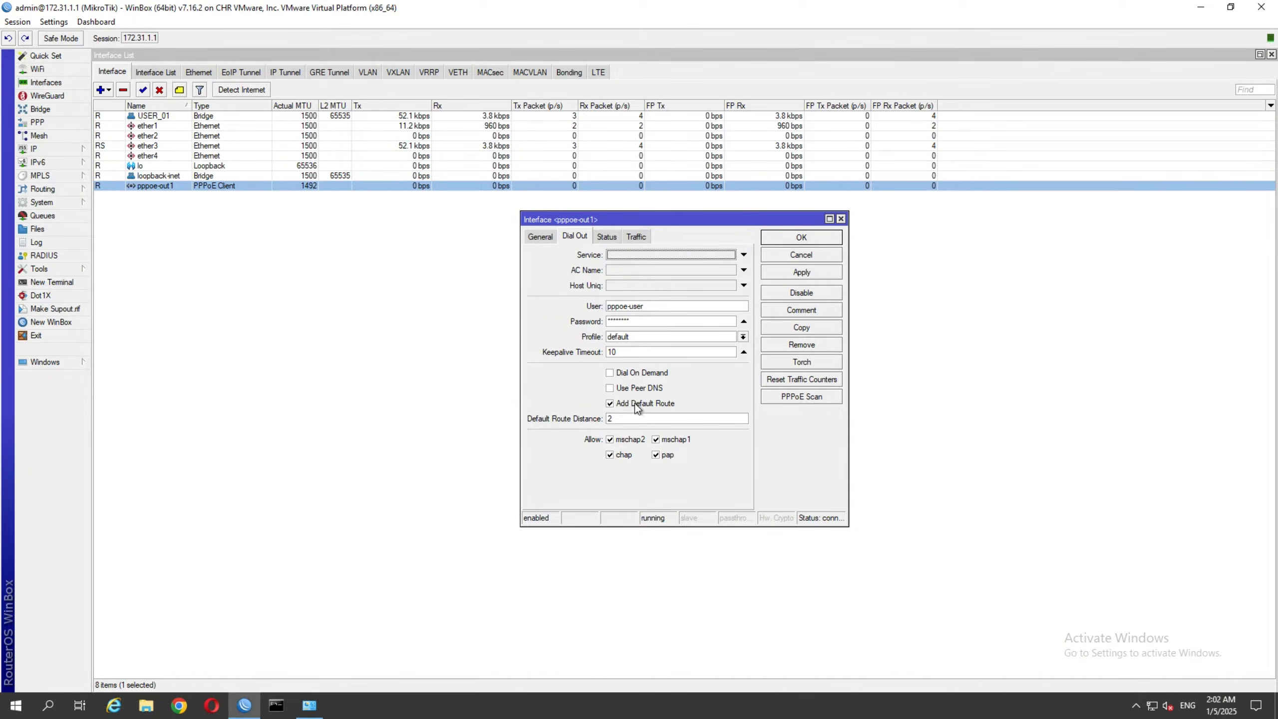
pyautogui.click(619, 419)
pyautogui.write('2')
pyautogui.click(840, 220)
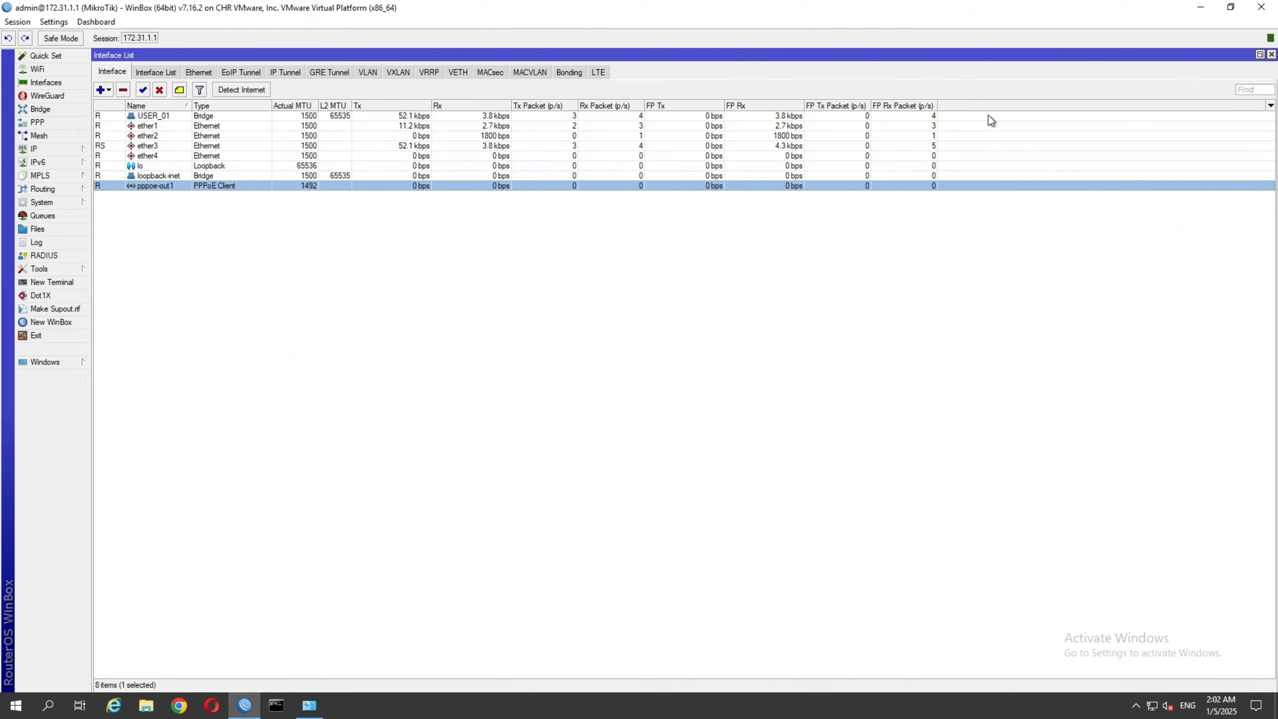
pyautogui.click(1271, 55)
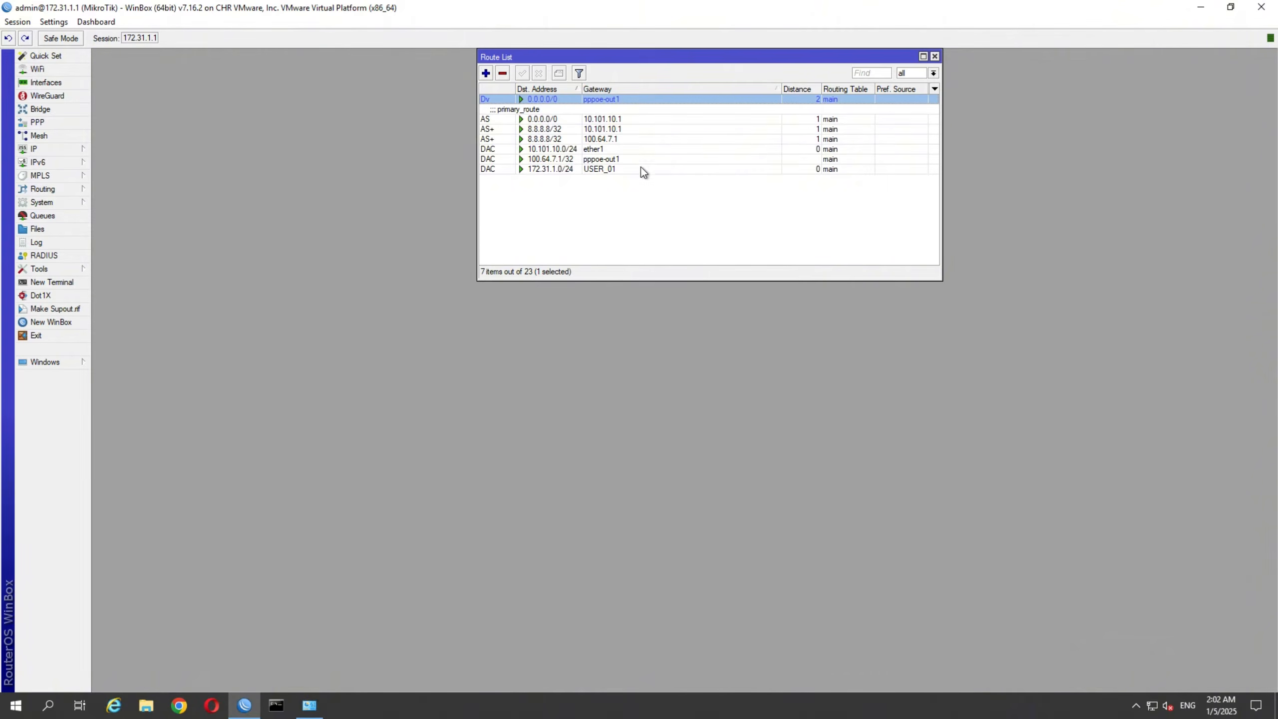
pyautogui.click(556, 118)
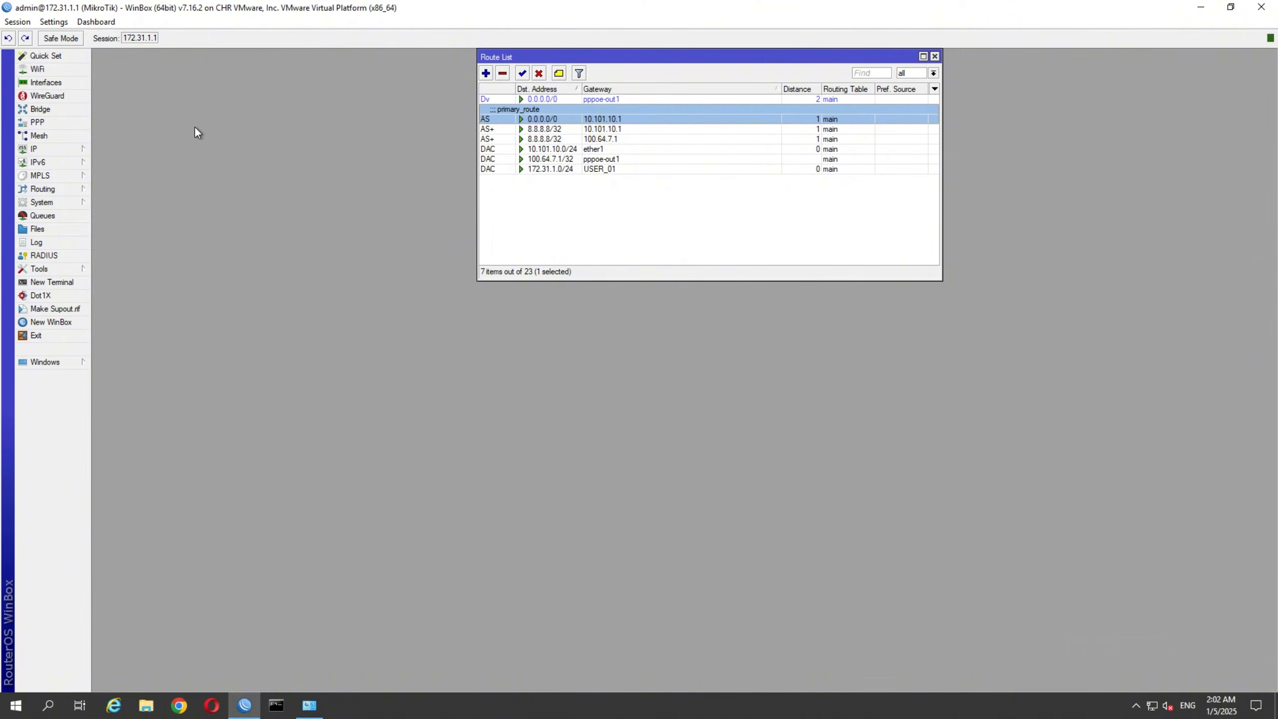
pyautogui.click(577, 100)
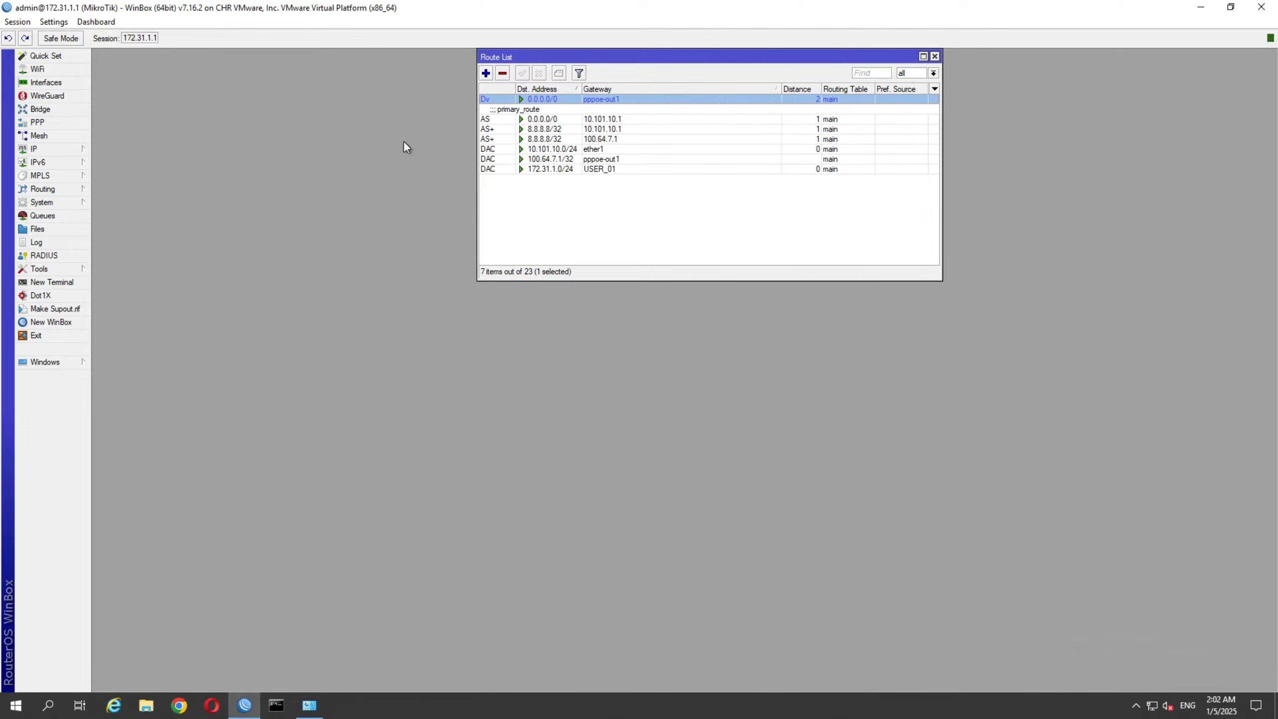
# Open the dial-out settings of the pppoe-out1 interface.
pyautogui.click(57, 148)
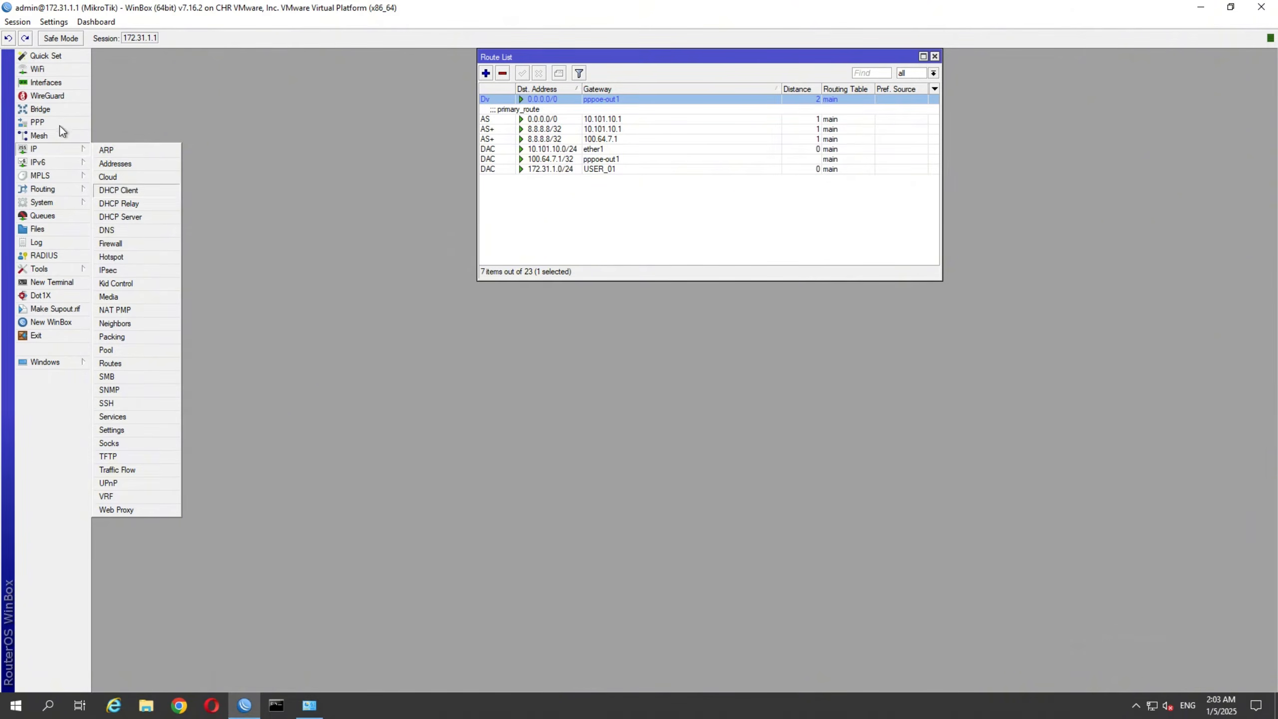
pyautogui.click(44, 83)
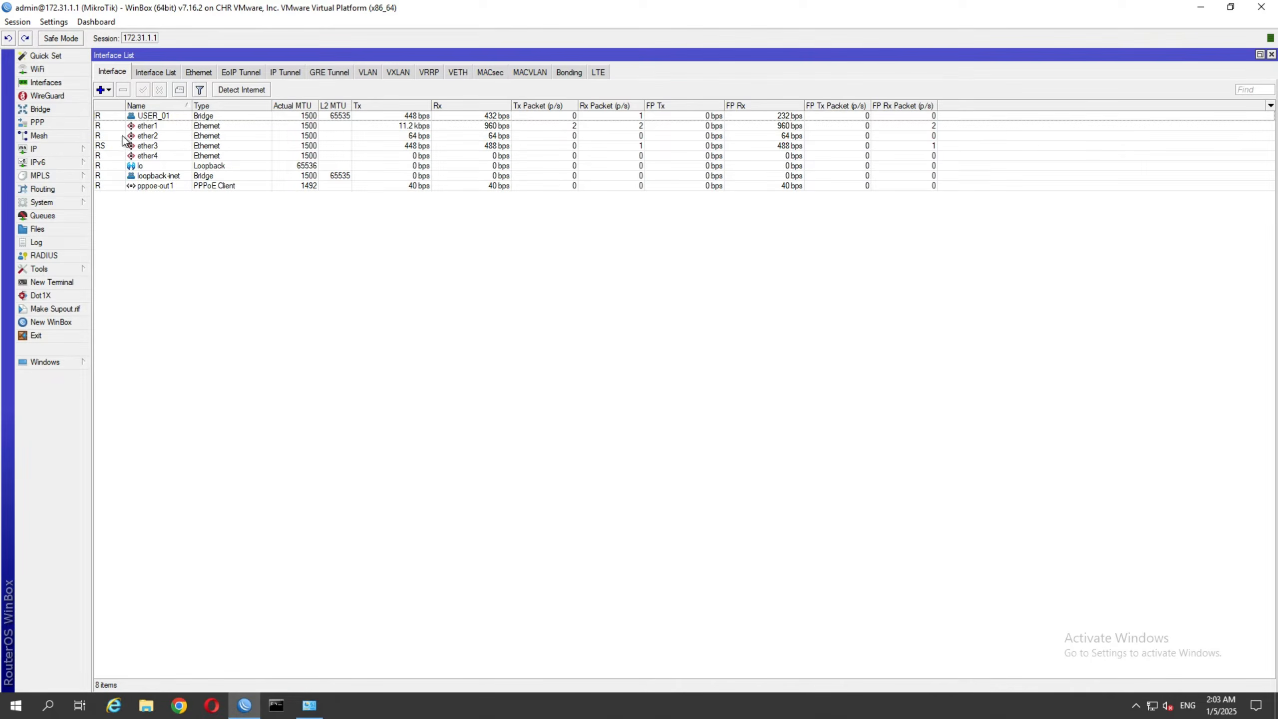
pyautogui.doubleClick(153, 185)
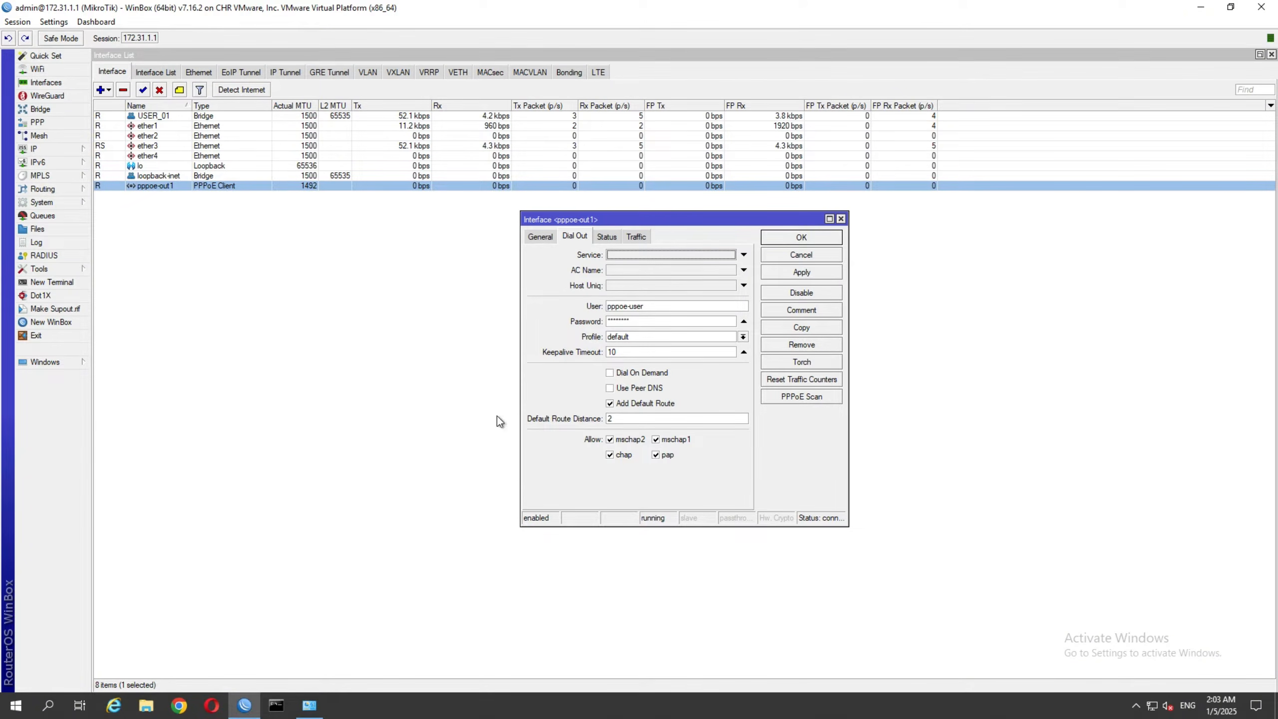
# Switch to the Windows Network Connections window, look at the Ethernet adapters and close it.
pyautogui.click(309, 706)
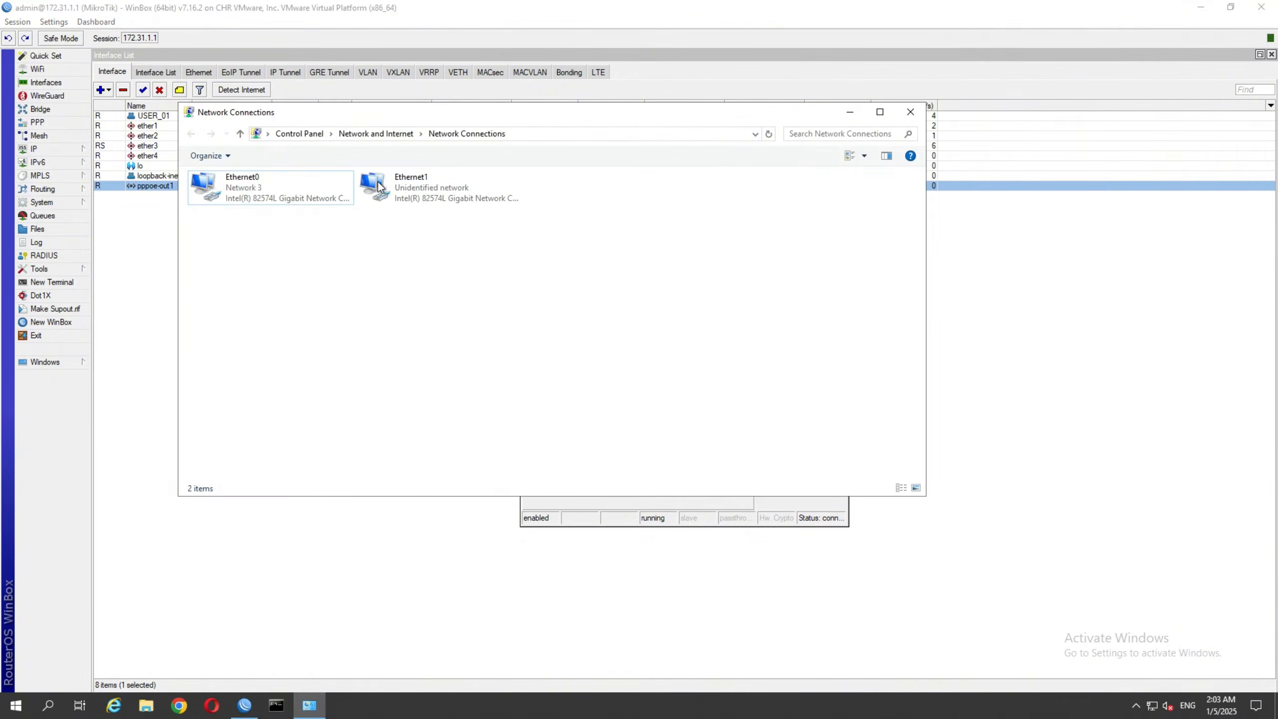
pyautogui.click(486, 190)
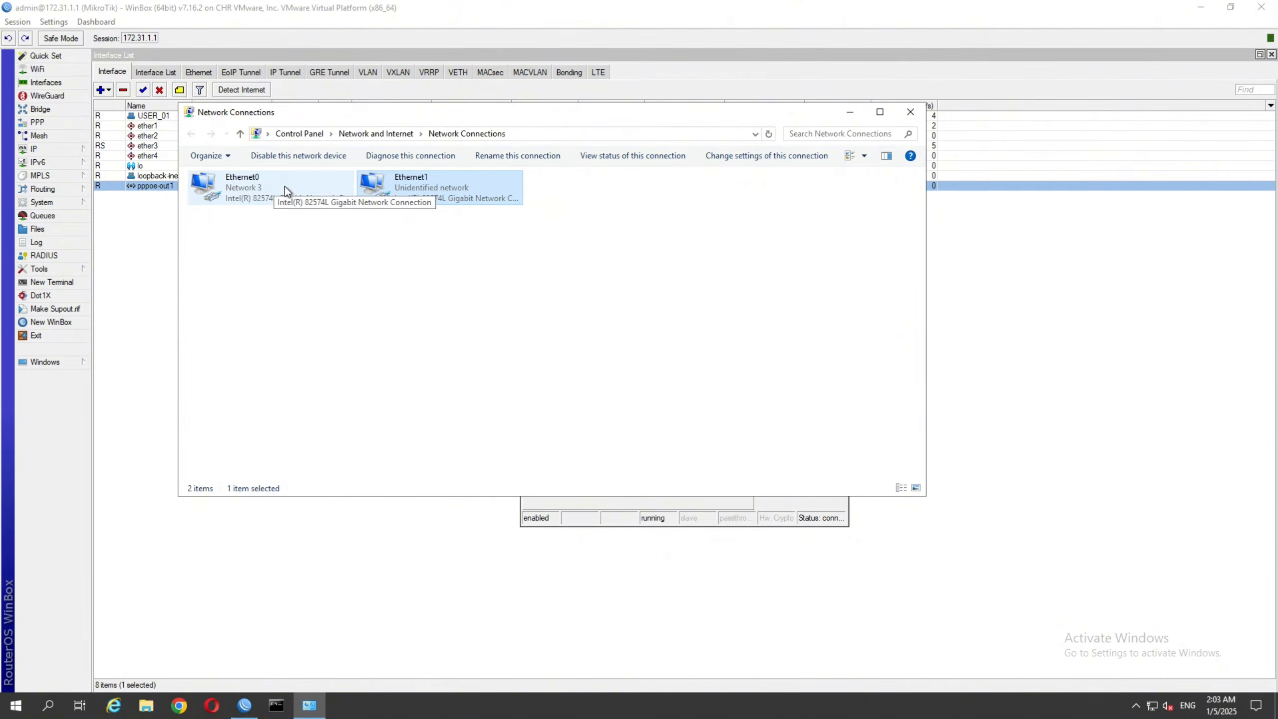
pyautogui.click(909, 113)
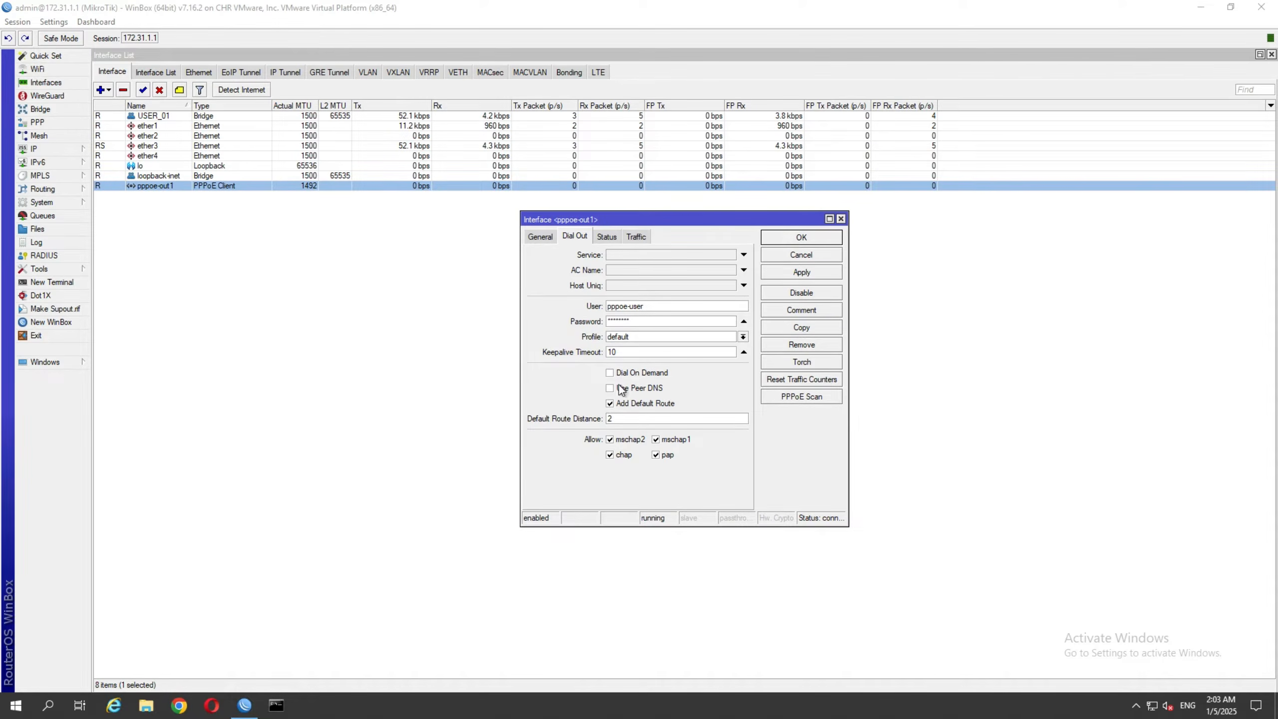
# Turn off Add Default Route for pppoe-out1, save the change and close the interface list.
pyautogui.click(610, 403)
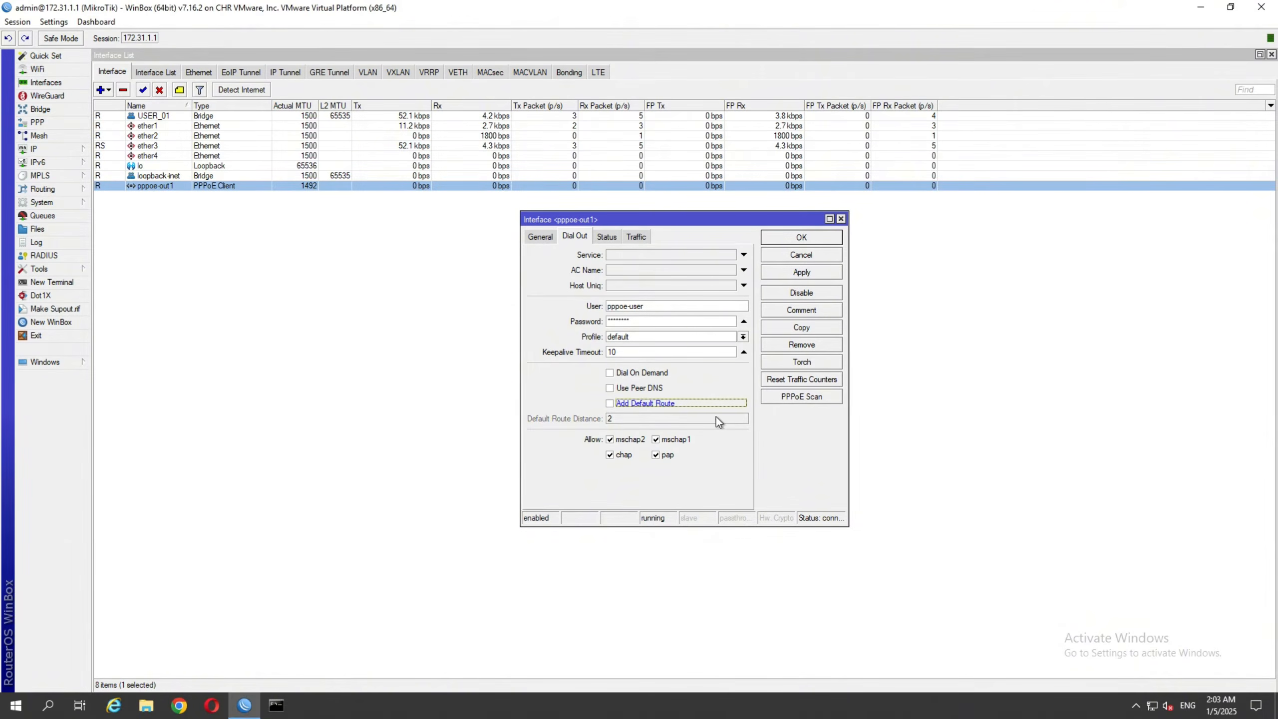
pyautogui.click(800, 238)
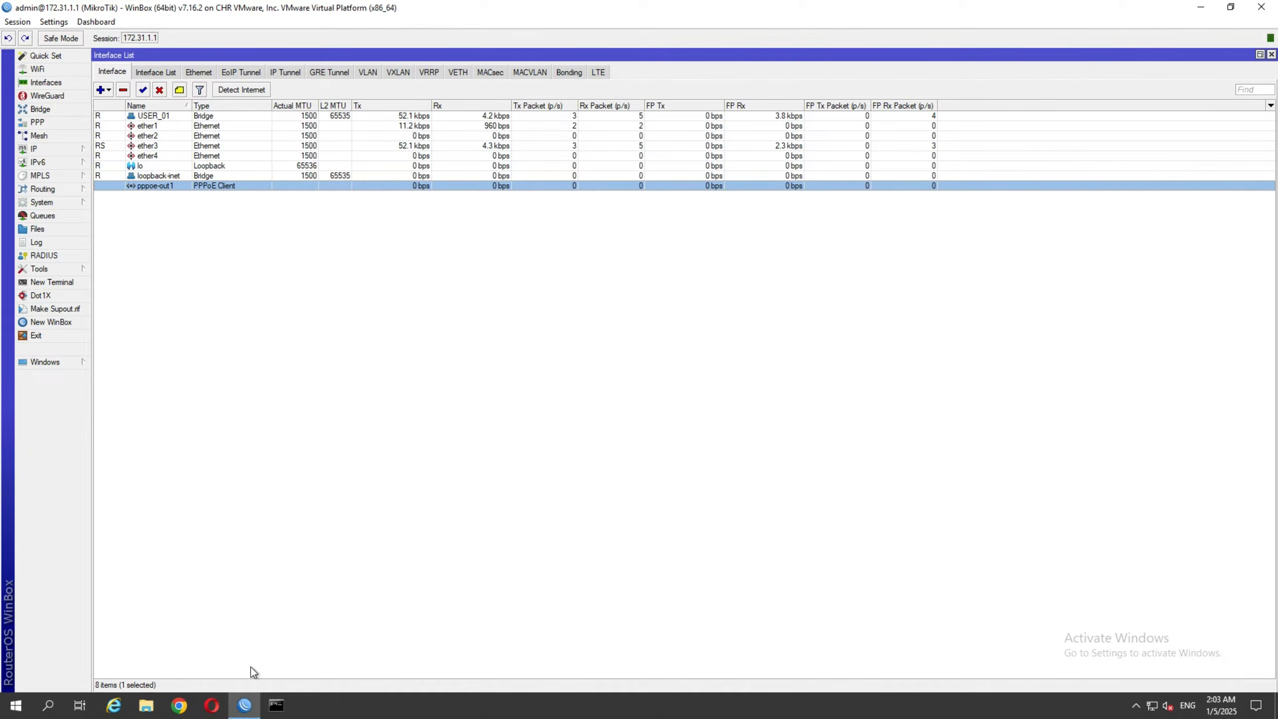
pyautogui.click(1271, 55)
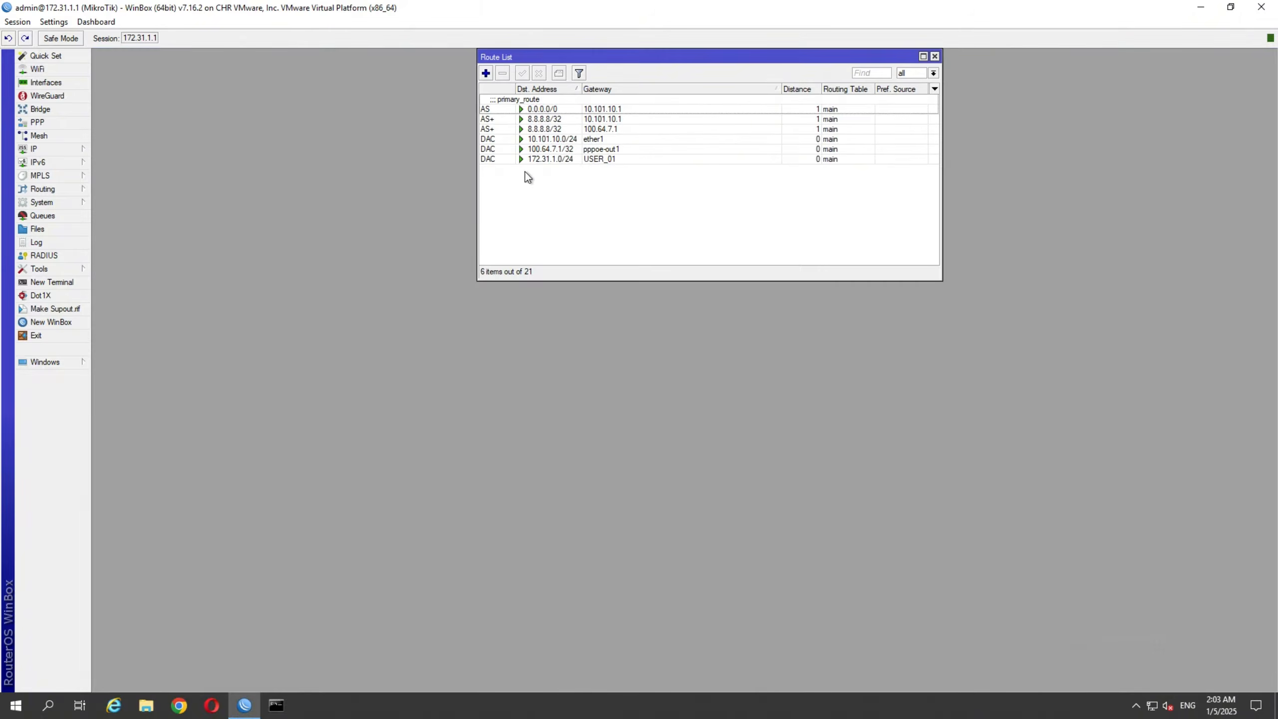
# Add a static default route 0.0.0.0/0 through gateway 100.64.7.1 with distance 2 in the main table.
pyautogui.click(541, 104)
pyautogui.click(486, 73)
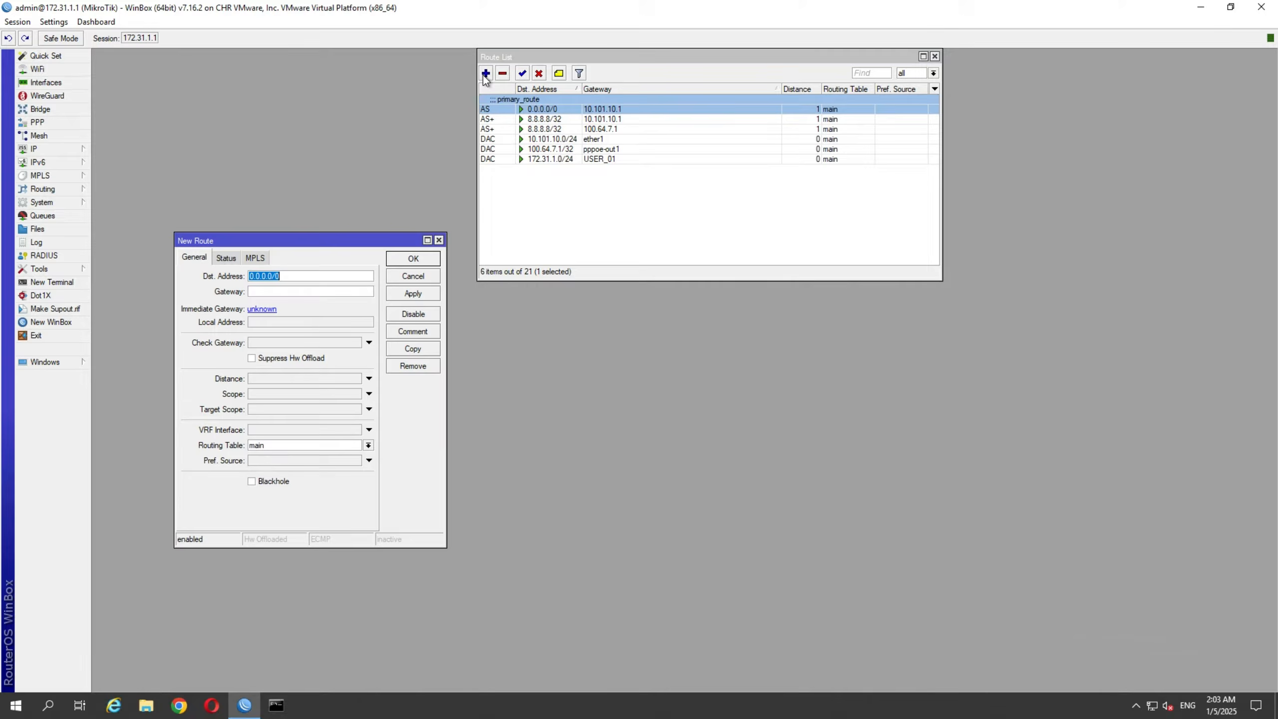
pyautogui.click(273, 291)
pyautogui.write('100.64.7.1')
pyautogui.moveTo(302, 288); pyautogui.dragTo(246, 297)
pyautogui.click(289, 290)
pyautogui.moveTo(285, 295); pyautogui.dragTo(248, 293)
pyautogui.click(293, 291)
pyautogui.click(265, 380)
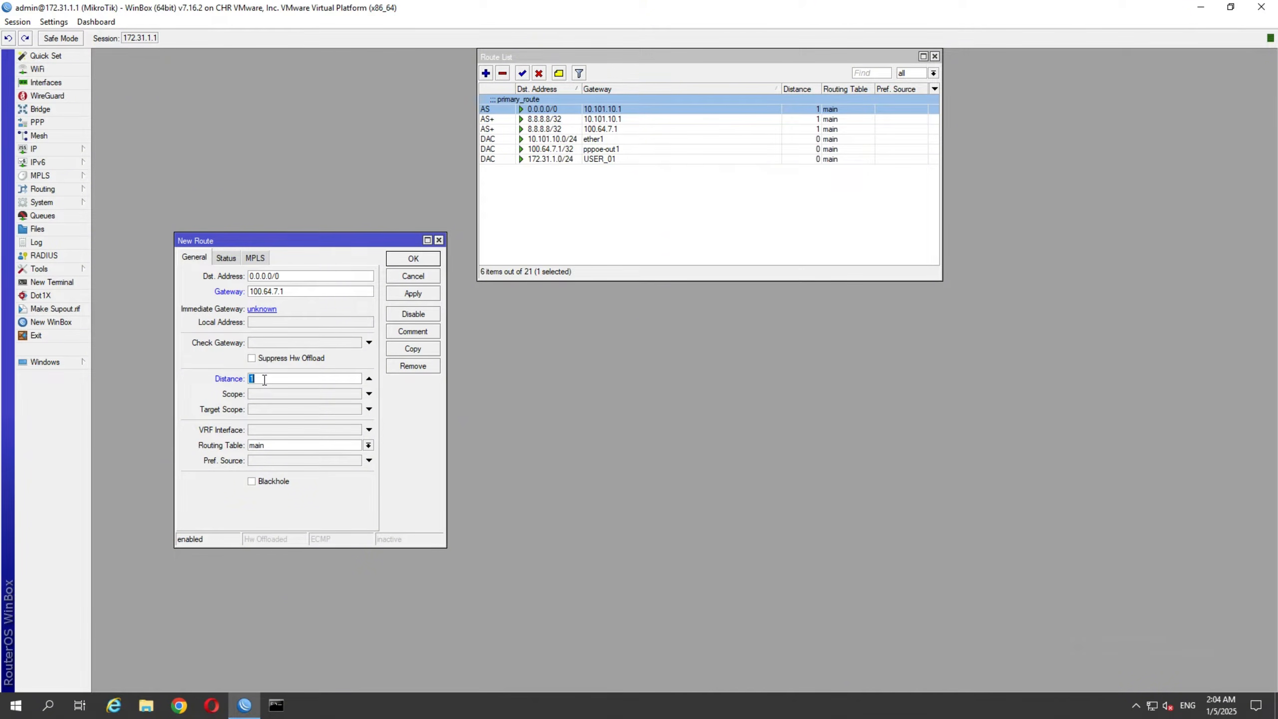
pyautogui.write('2')
pyautogui.click(408, 261)
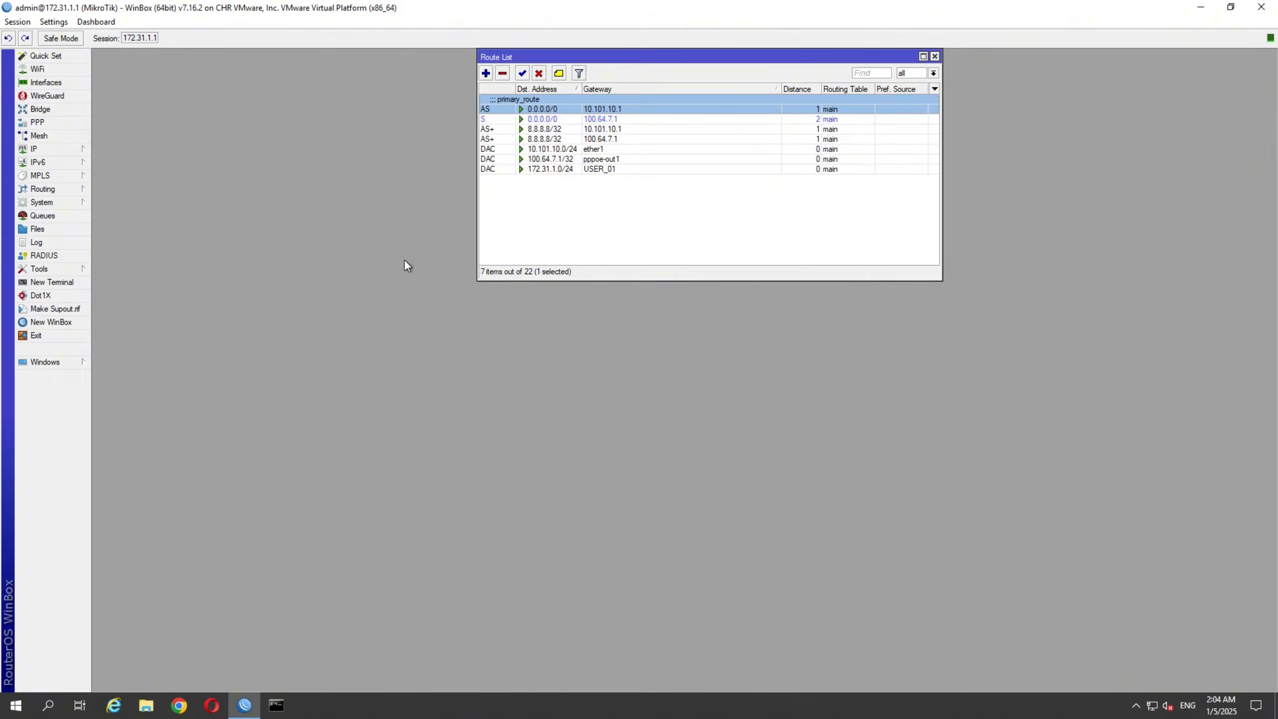
# Check the details of the default route through 100.64.7.1 and give it the comment secondary_route.
pyautogui.doubleClick(542, 119)
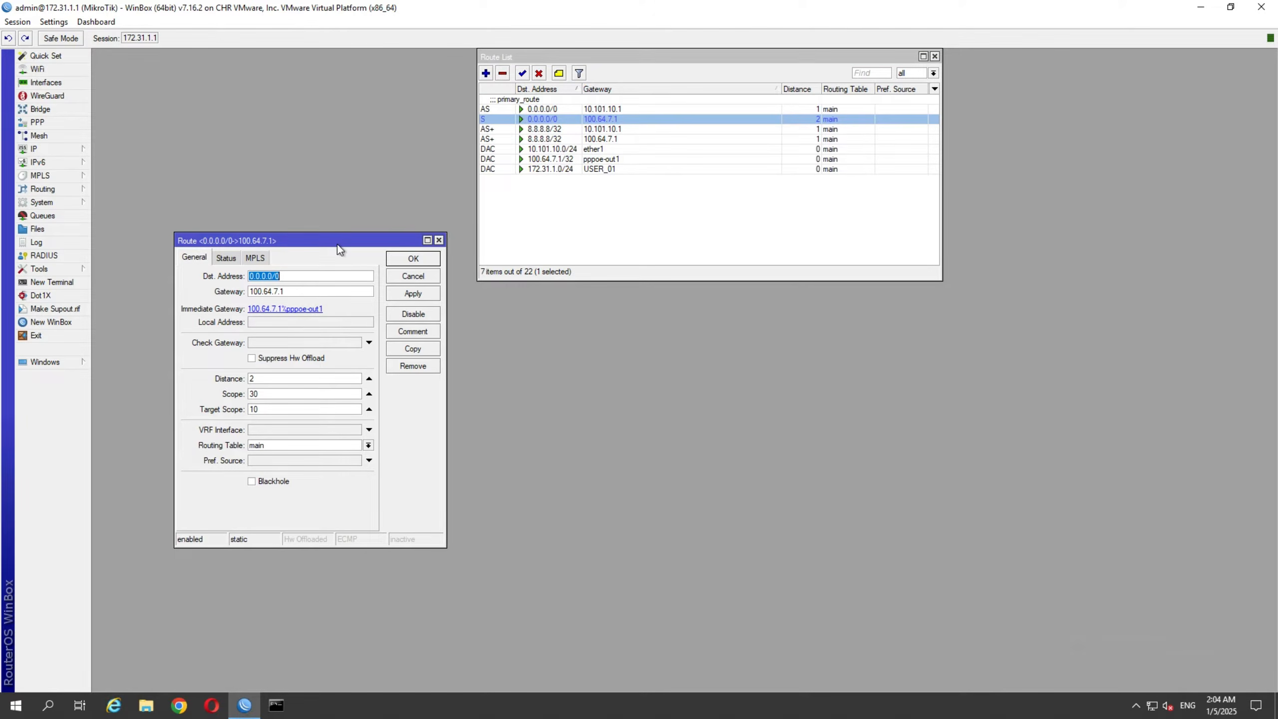
pyautogui.click(442, 240)
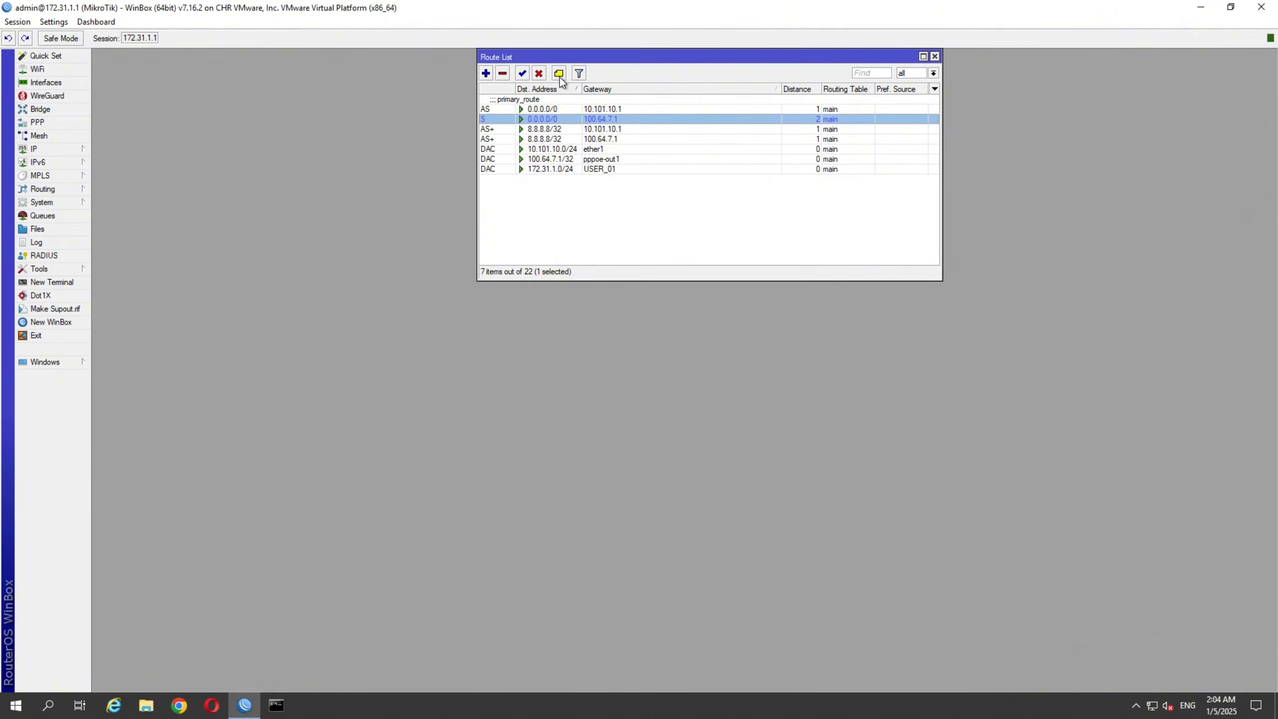
pyautogui.click(559, 74)
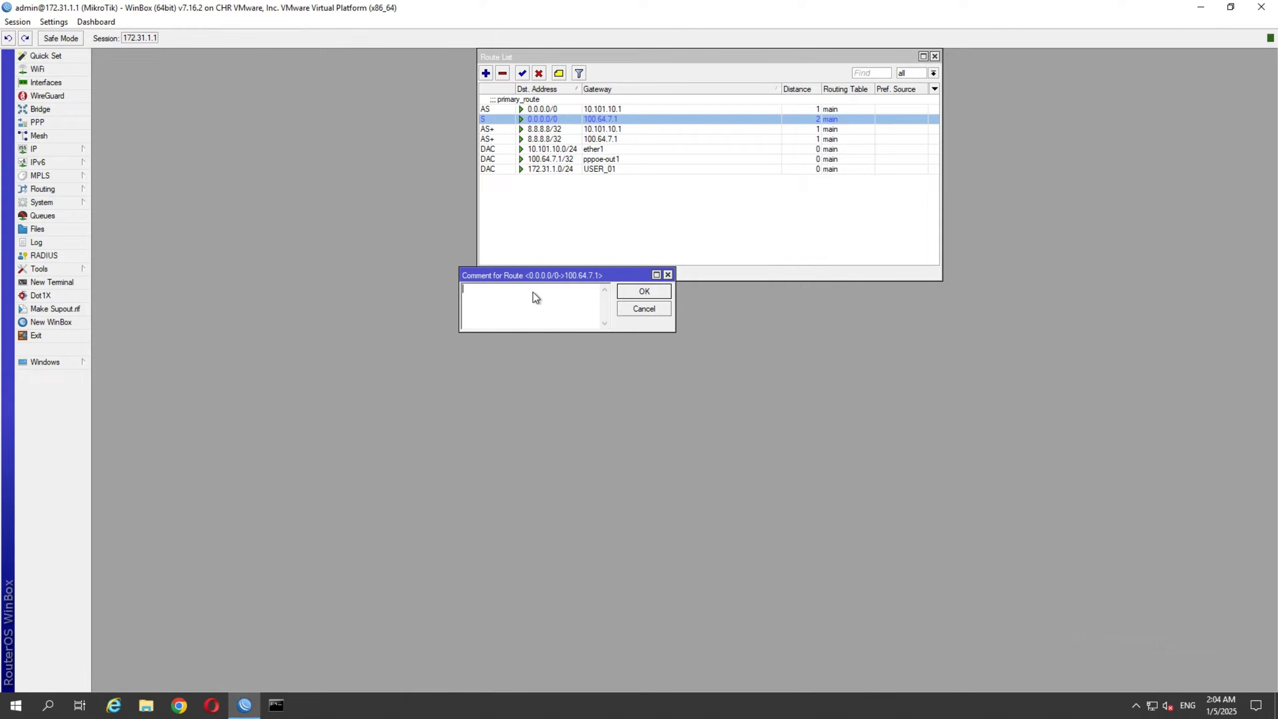
pyautogui.write('secondary_route')
pyautogui.click(644, 291)
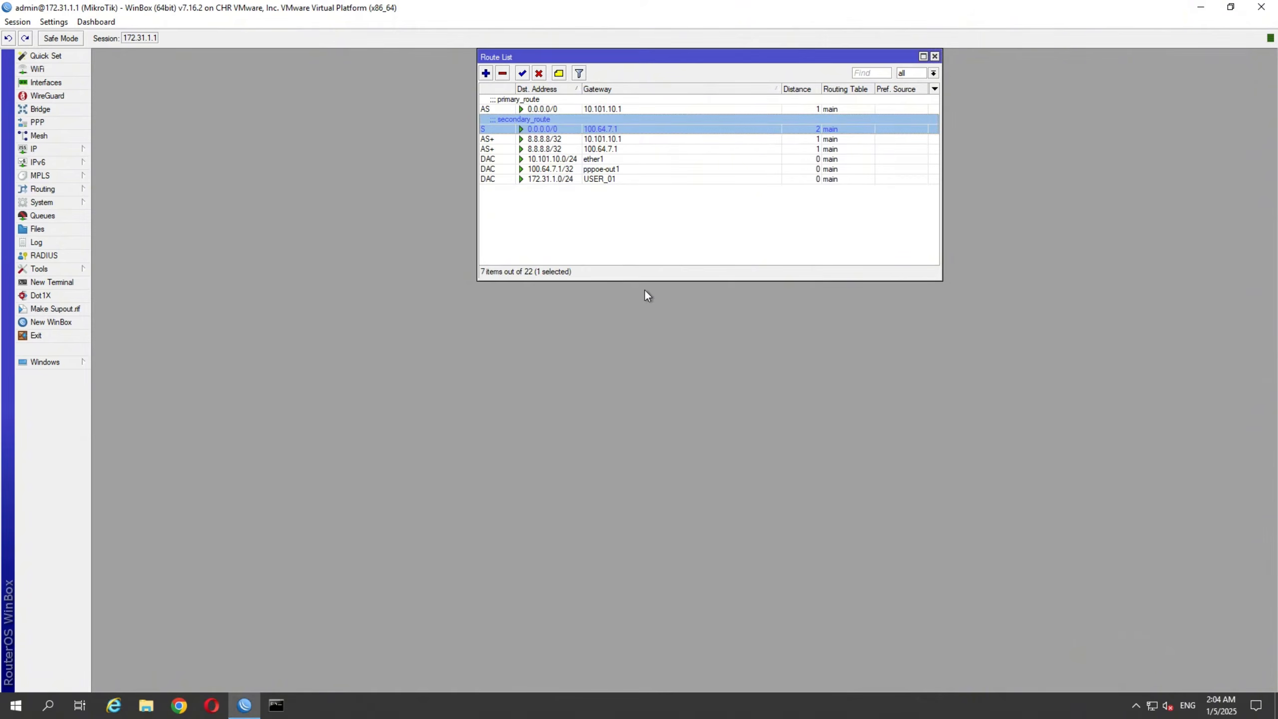
# Disable the default route commented primary_route to test the switch to the secondary route.
pyautogui.click(596, 127)
pyautogui.click(543, 109)
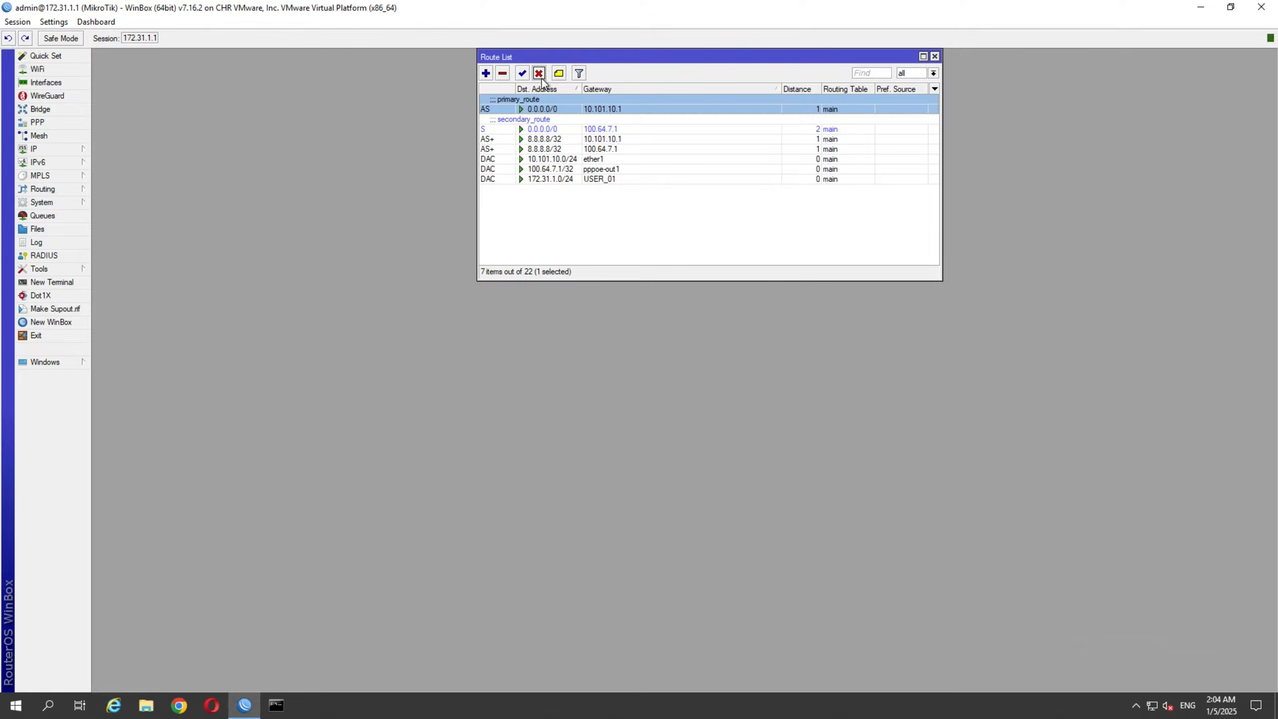
pyautogui.click(538, 74)
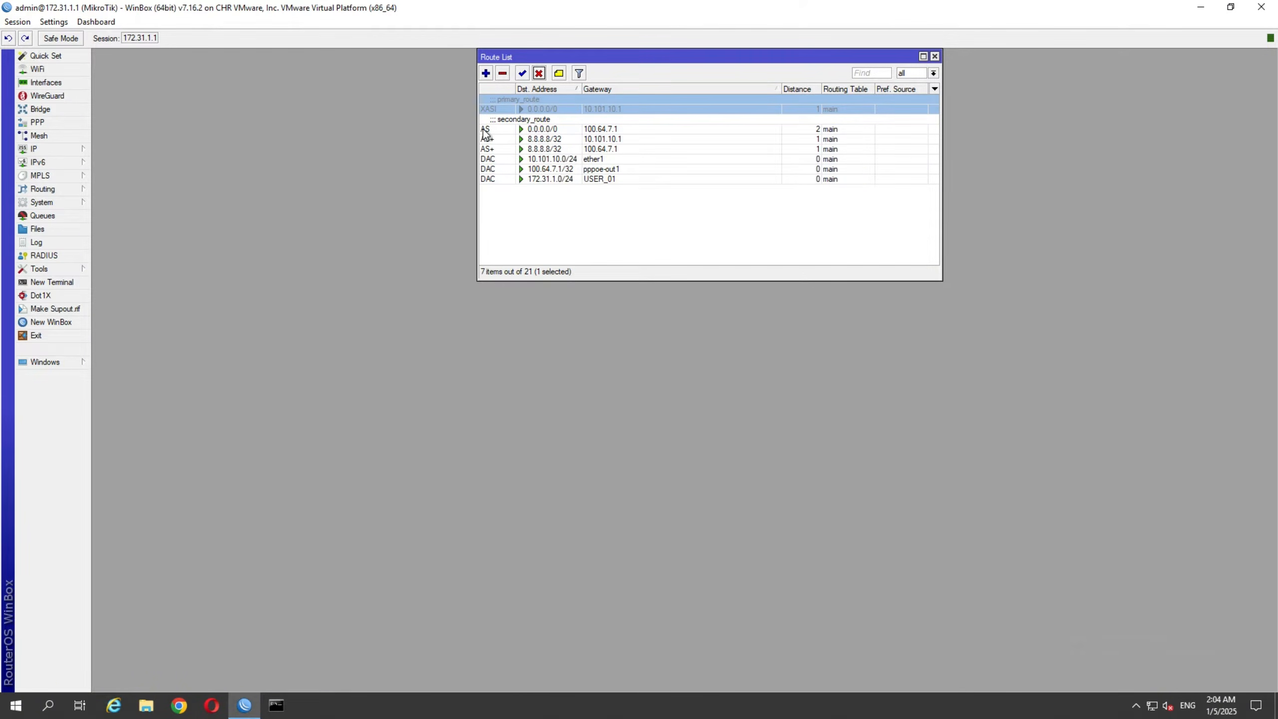
# Re-enable the default route commented primary_route, then close and reopen the route list and move it aside.
pyautogui.click(522, 74)
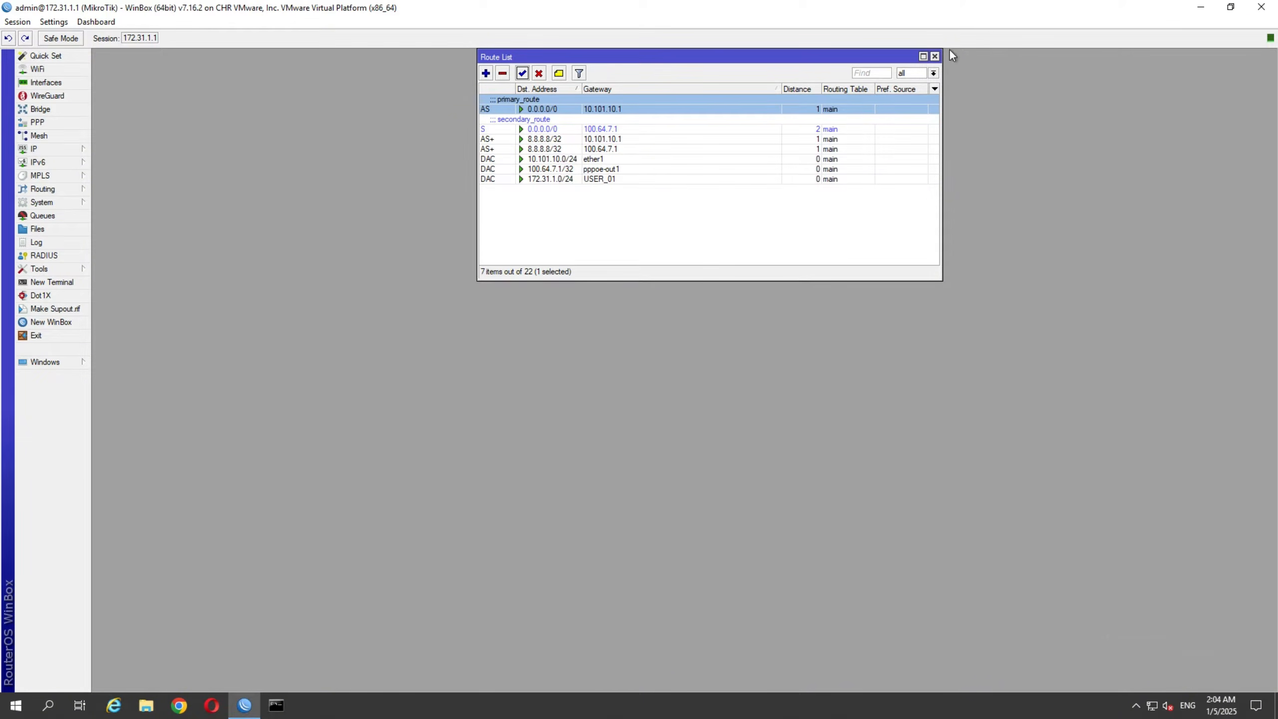
pyautogui.click(935, 56)
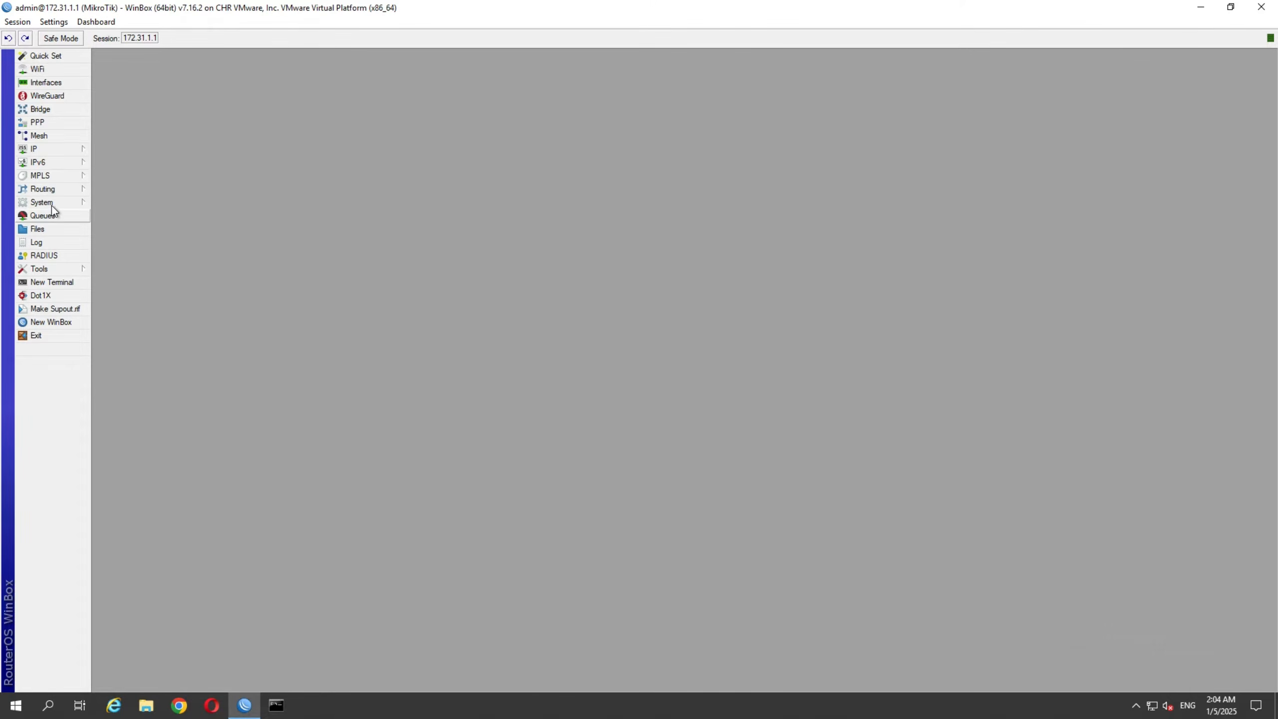
pyautogui.click(47, 151)
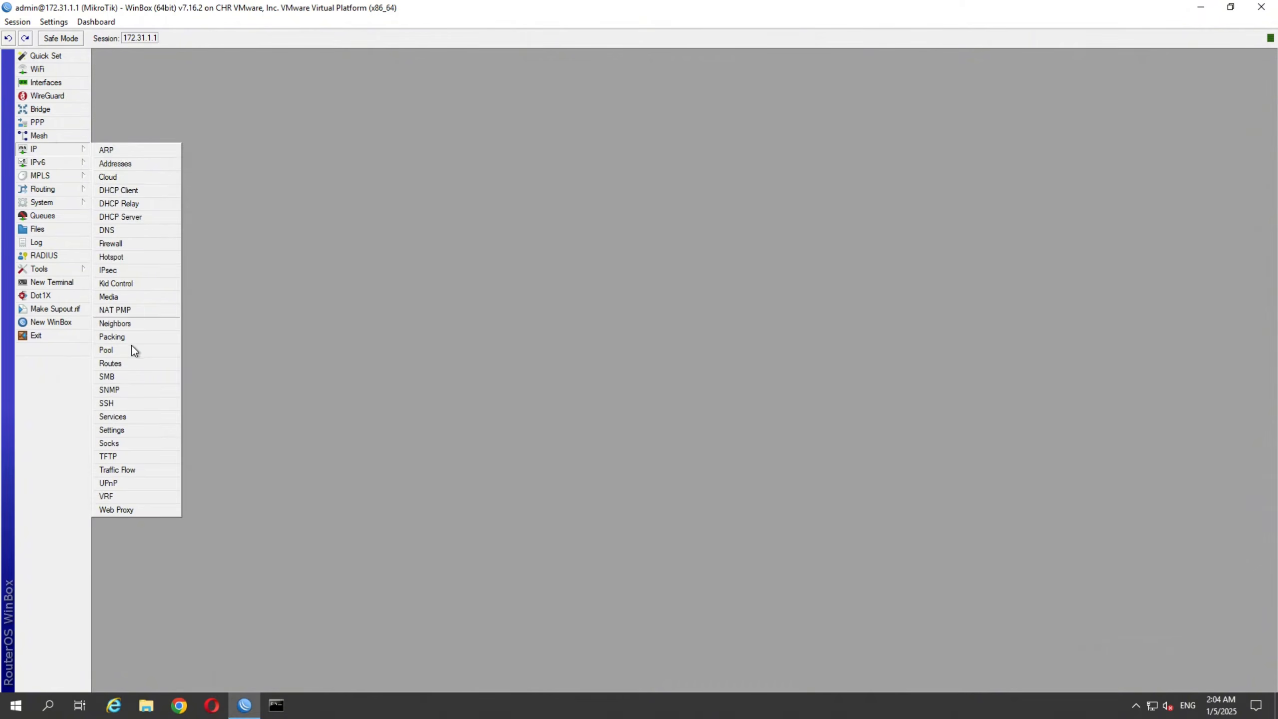
pyautogui.click(112, 363)
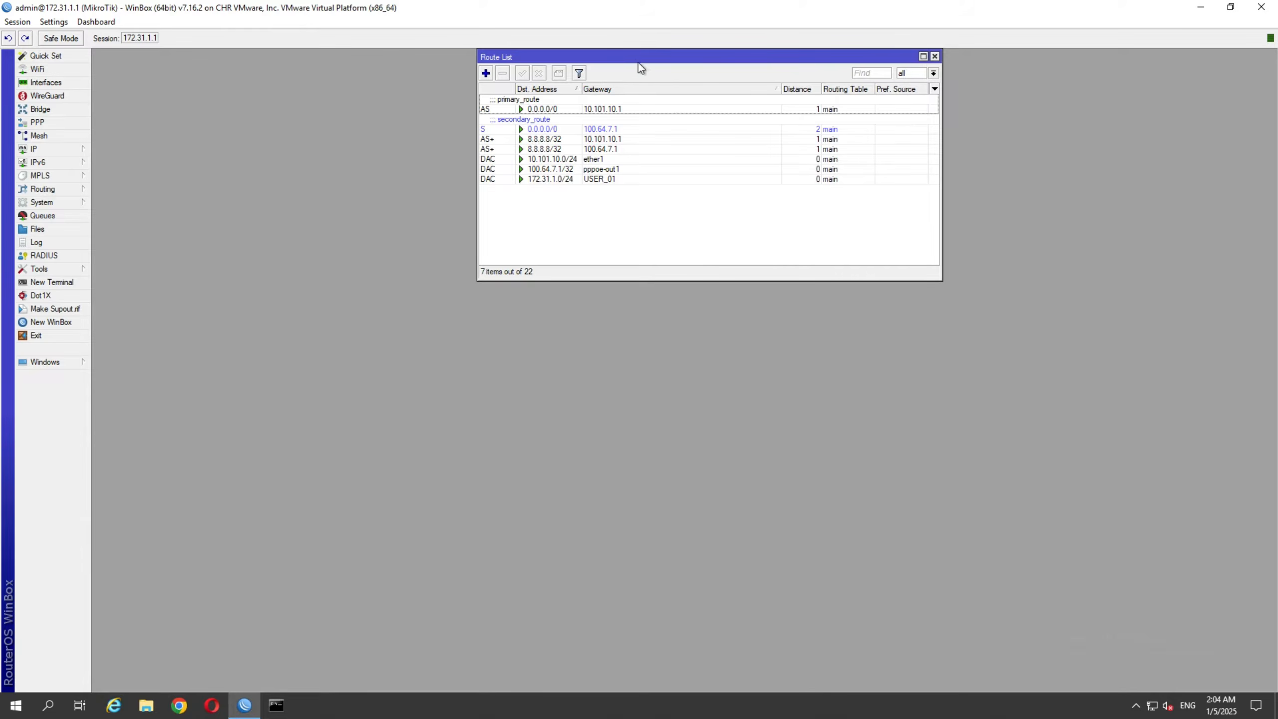
pyautogui.moveTo(638, 63); pyautogui.dragTo(951, 71)
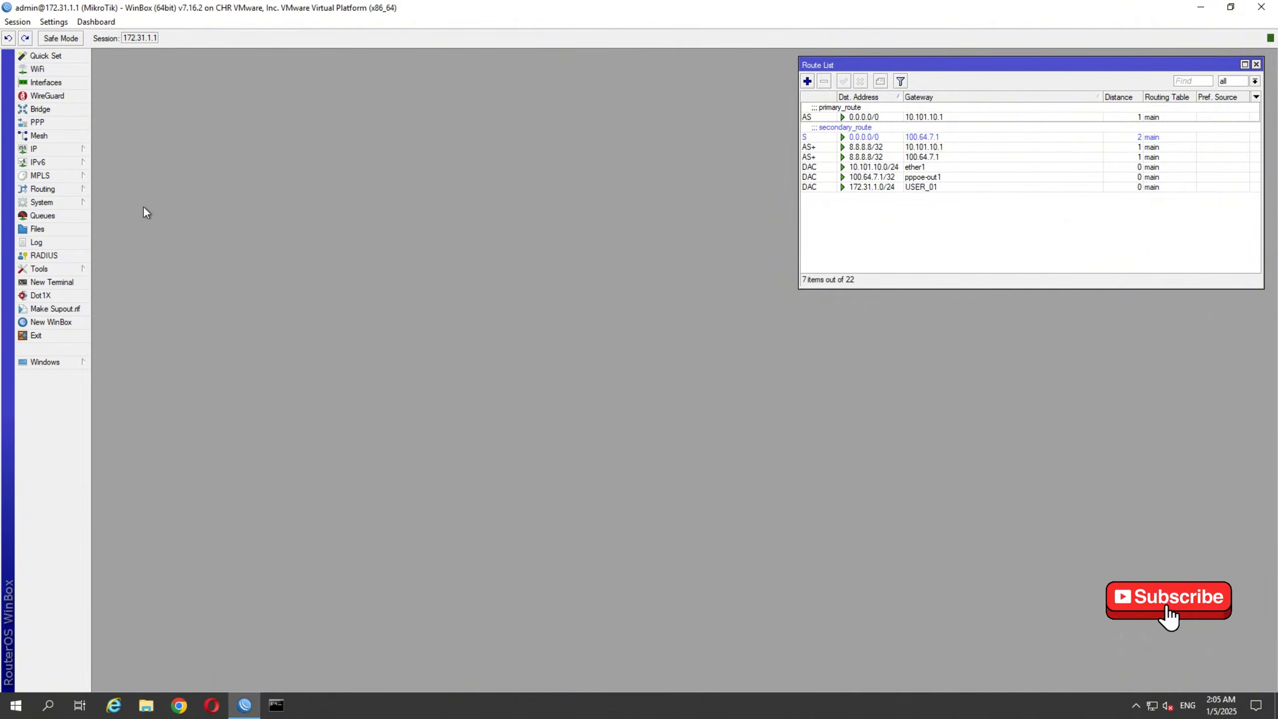
# Check the outgoing interfaces of the two masquerade rules in the firewall NAT table, widening that column, and close the firewall window.
pyautogui.click(47, 150)
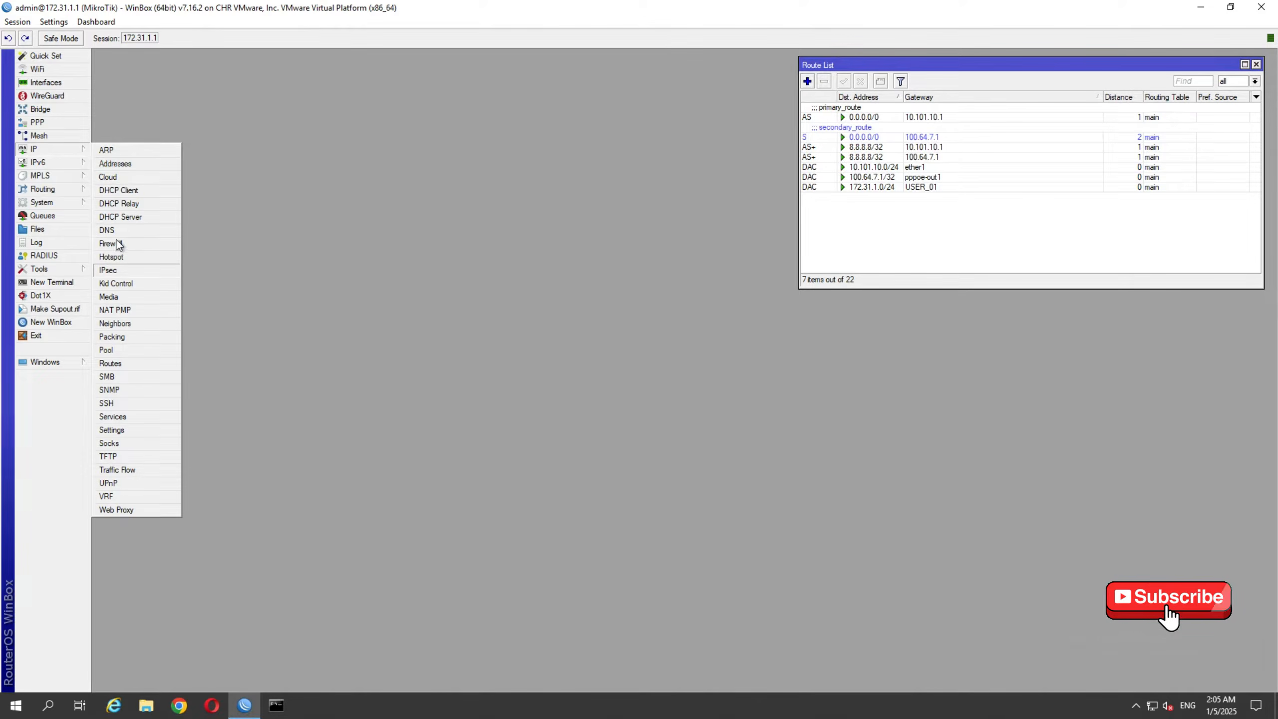
pyautogui.click(113, 244)
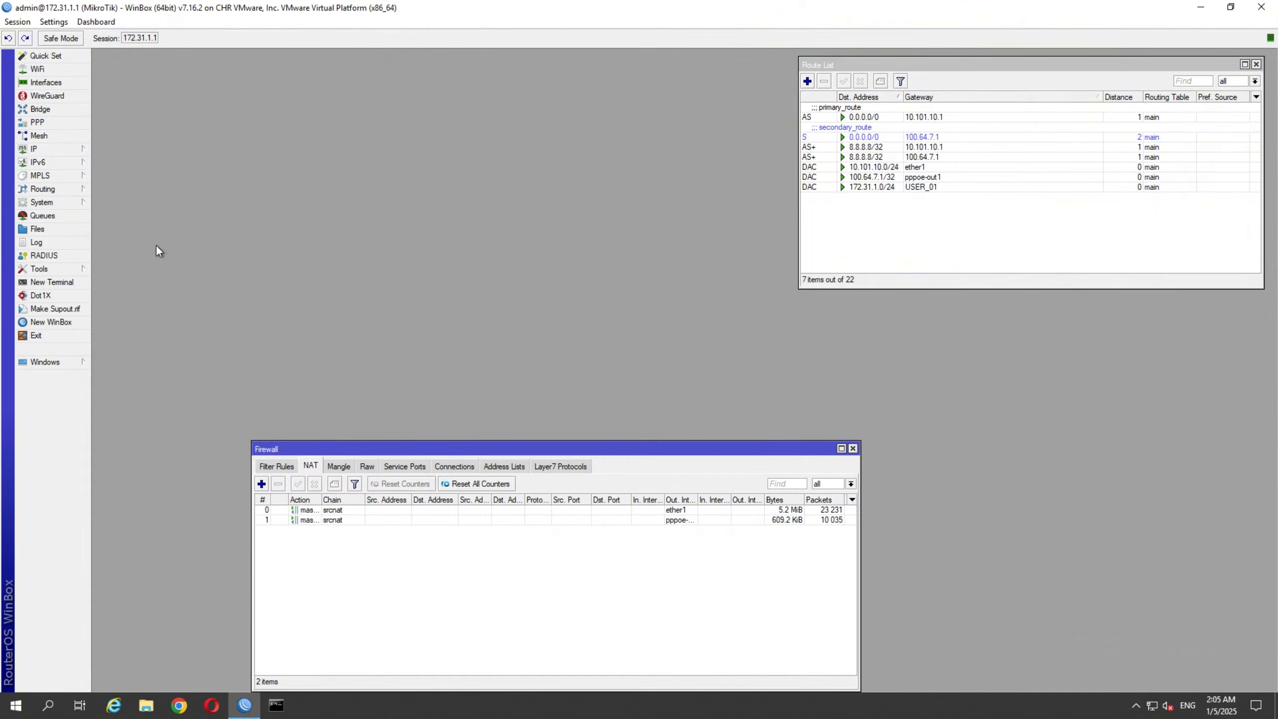
pyautogui.click(331, 514)
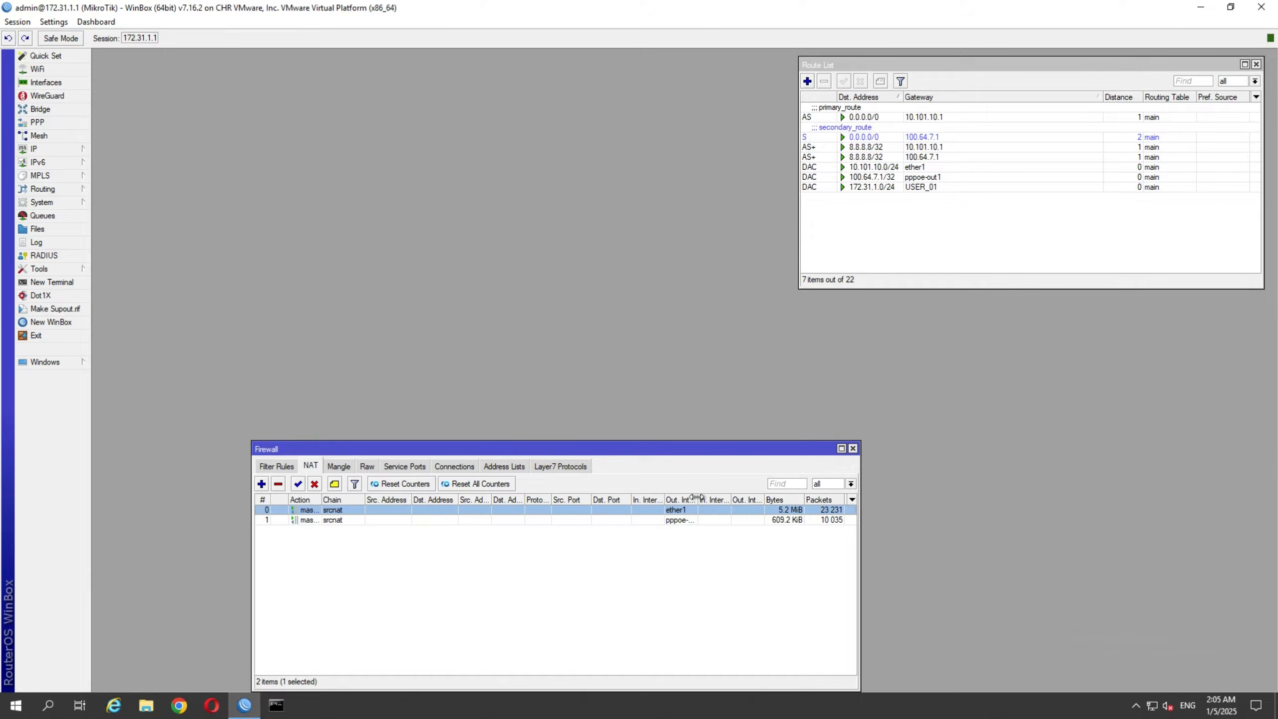
pyautogui.moveTo(697, 503); pyautogui.dragTo(726, 503)
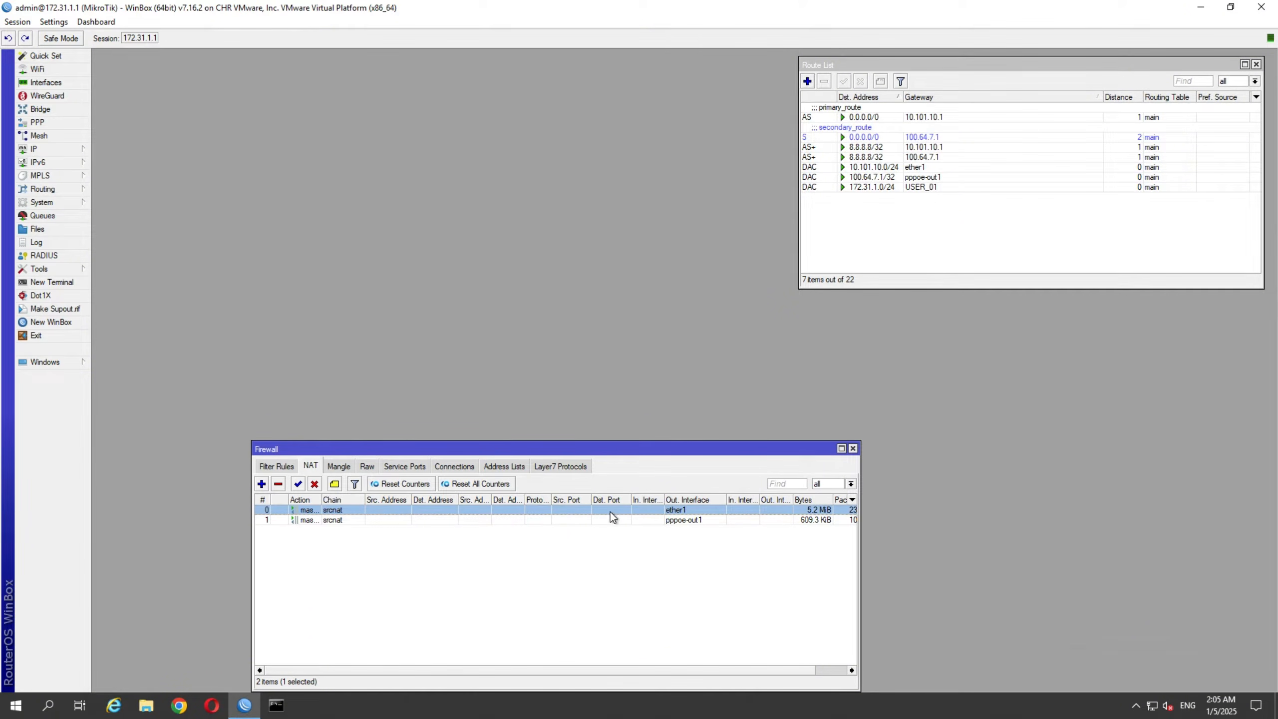
pyautogui.click(853, 449)
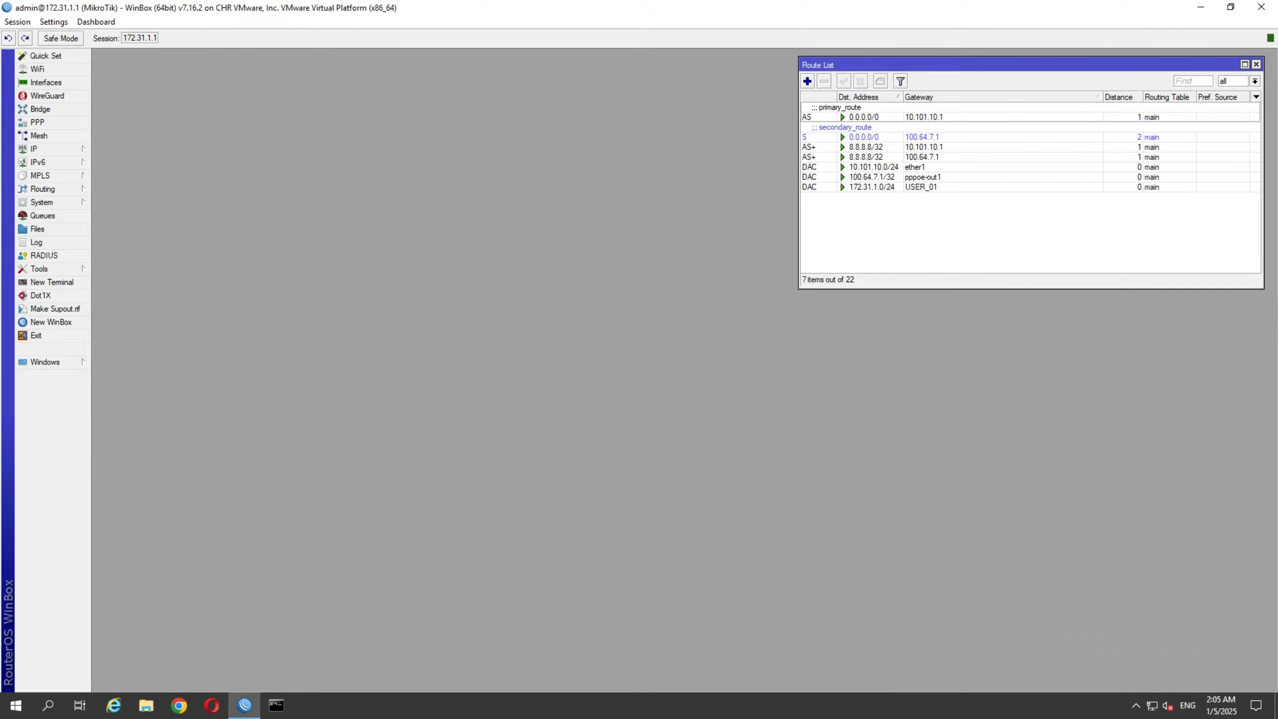
# Open the two static 8.8.8.8/32 routes through 10.101.10.1 and 100.64.7.1 side by side.
pyautogui.doubleClick(878, 147)
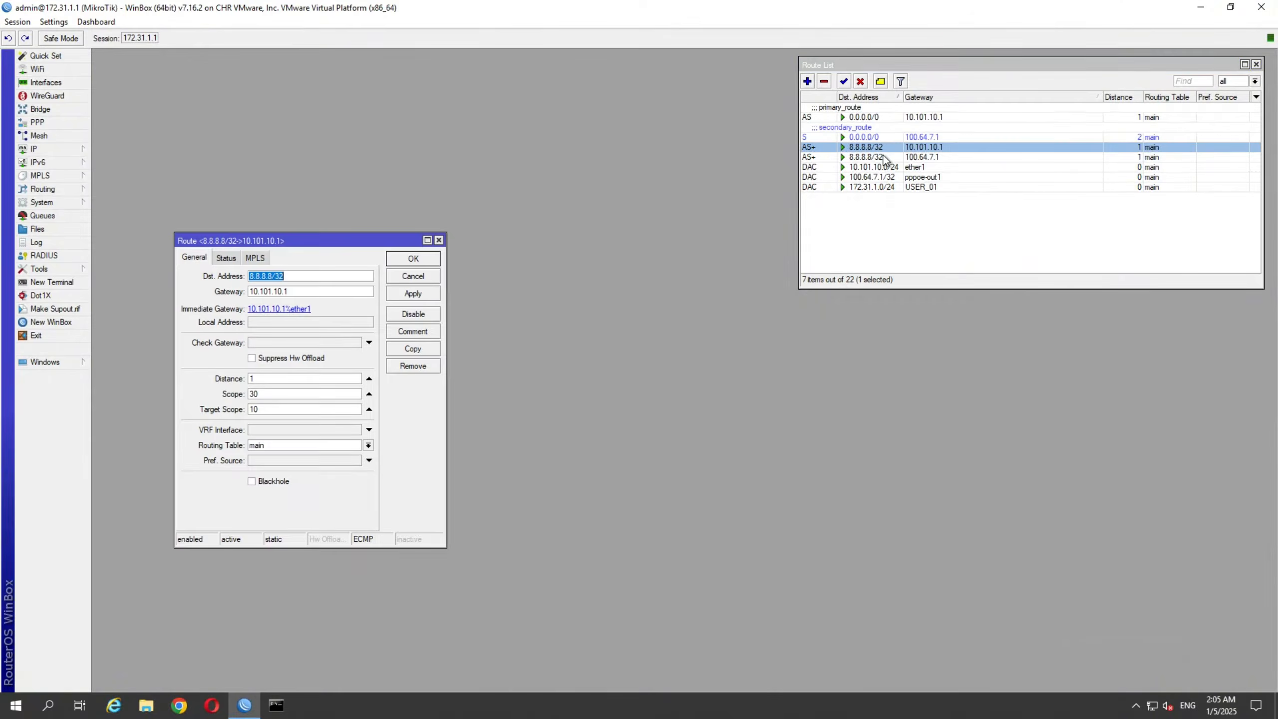
pyautogui.doubleClick(882, 157)
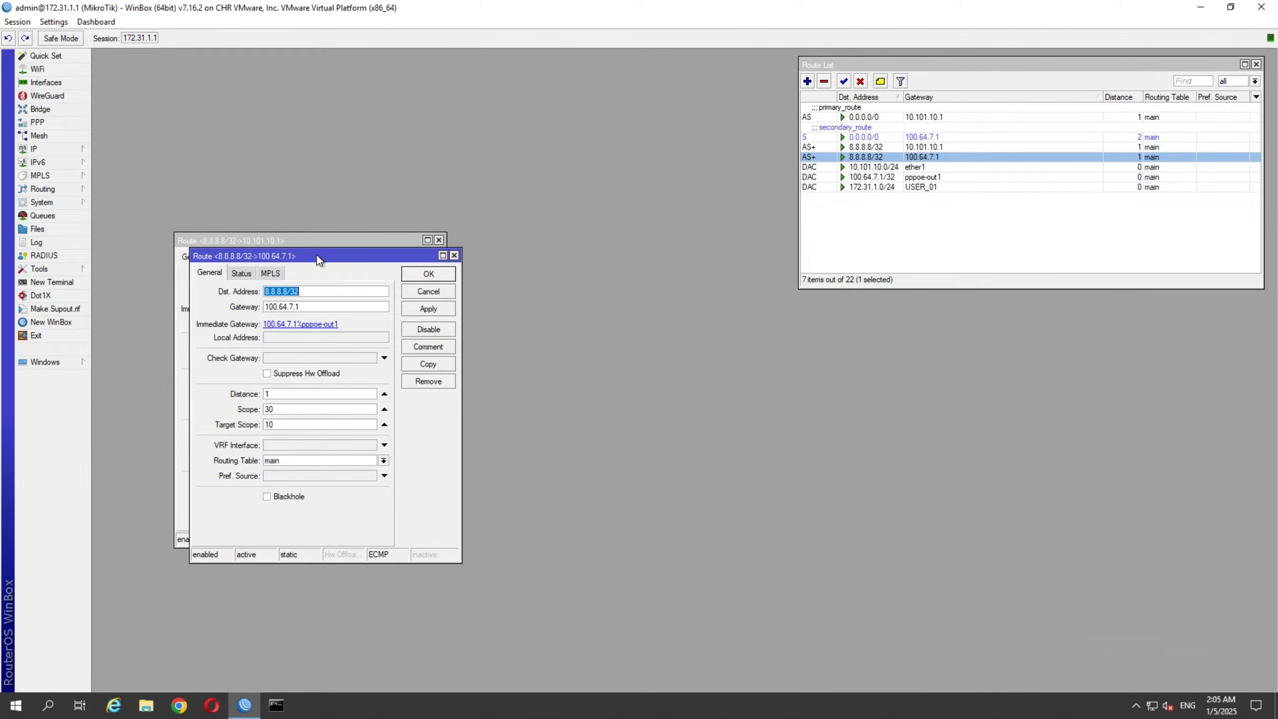
pyautogui.moveTo(317, 254); pyautogui.dragTo(585, 238)
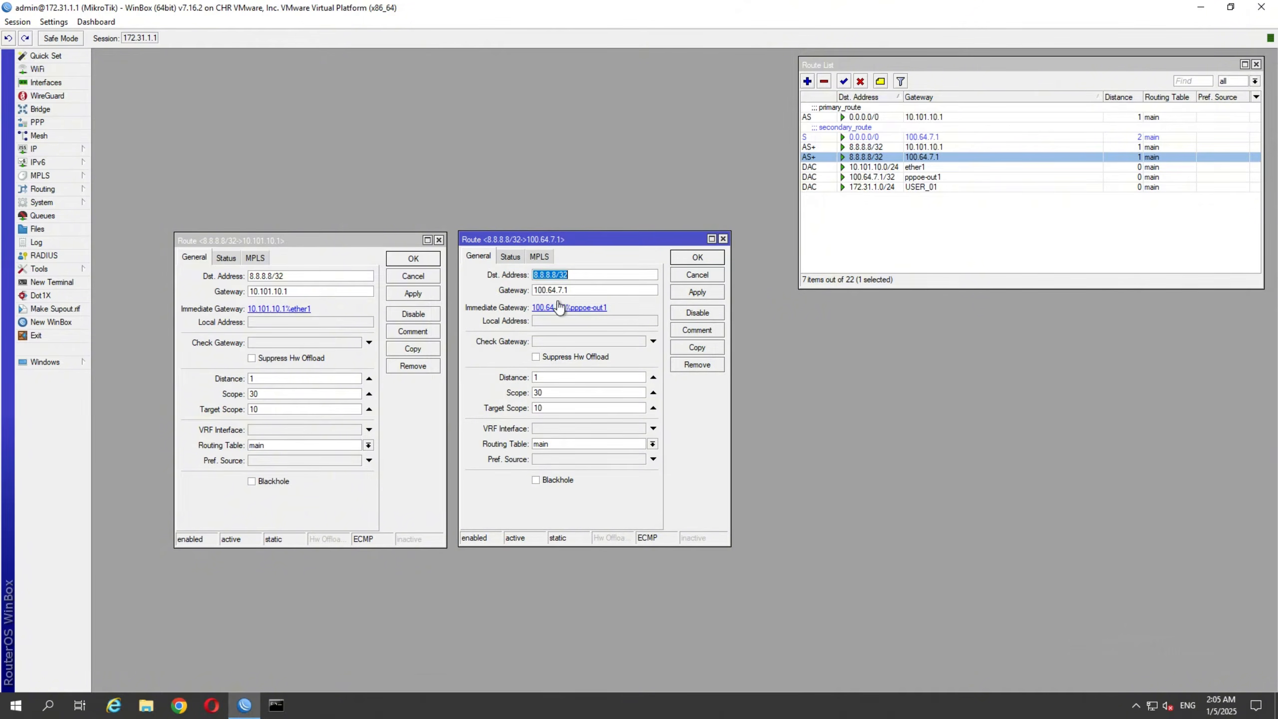
# Compare the destination, gateway and distance of both 8.8.8.8/32 routes and close their windows without changes.
pyautogui.press('Tab')
pyautogui.click(255, 291)
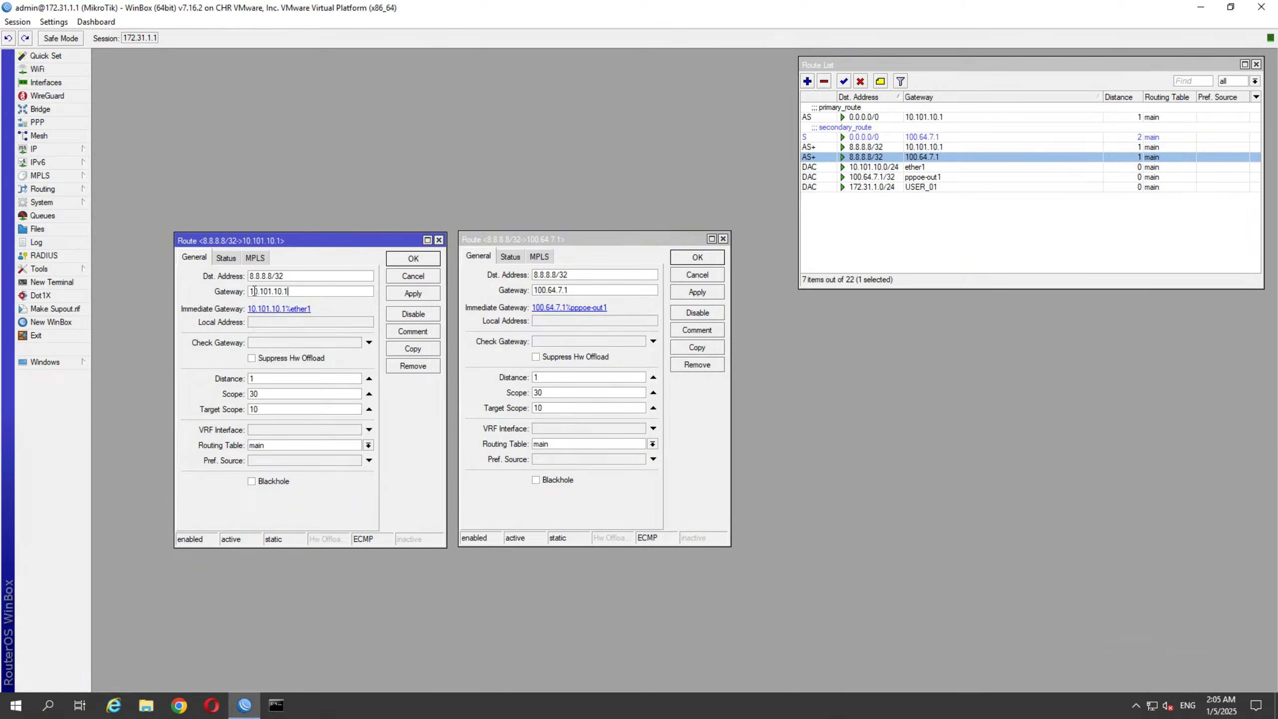
pyautogui.doubleClick(255, 291)
pyautogui.click(541, 378)
pyautogui.click(277, 383)
pyautogui.click(271, 276)
pyautogui.hotkey('shift', 'Home')
pyautogui.click(581, 277)
pyautogui.doubleClick(581, 290)
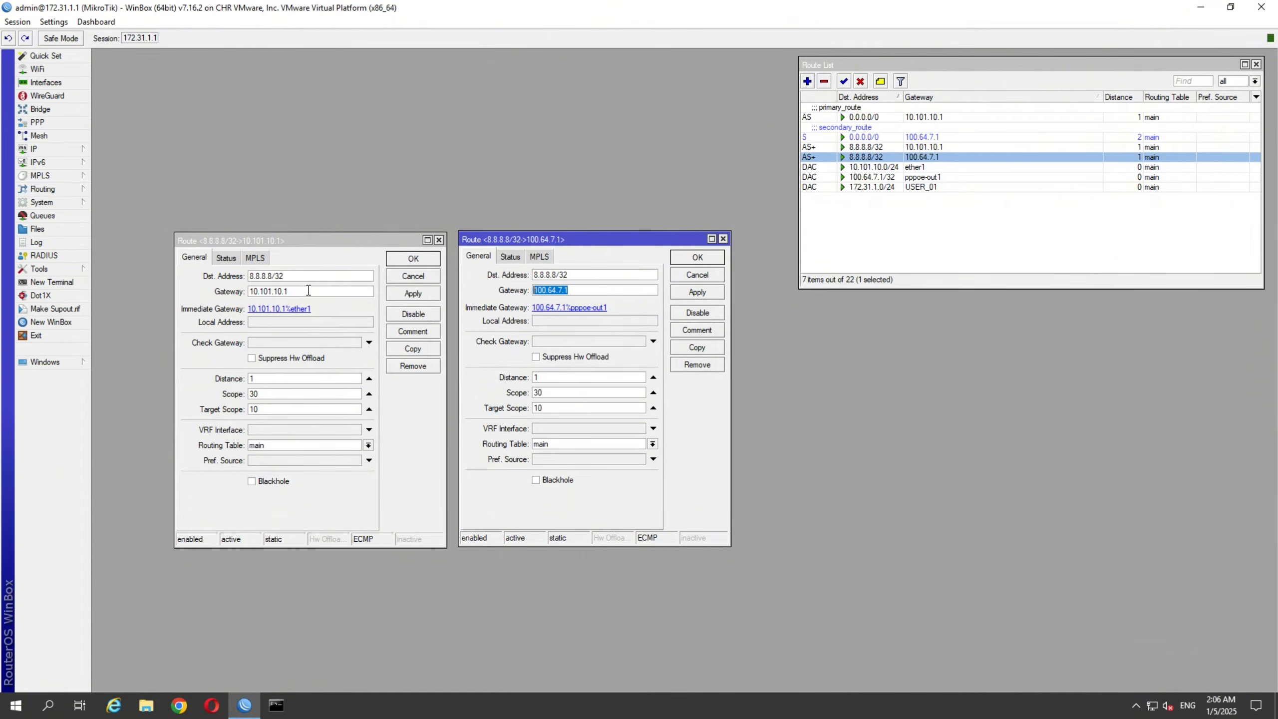
pyautogui.doubleClick(267, 276)
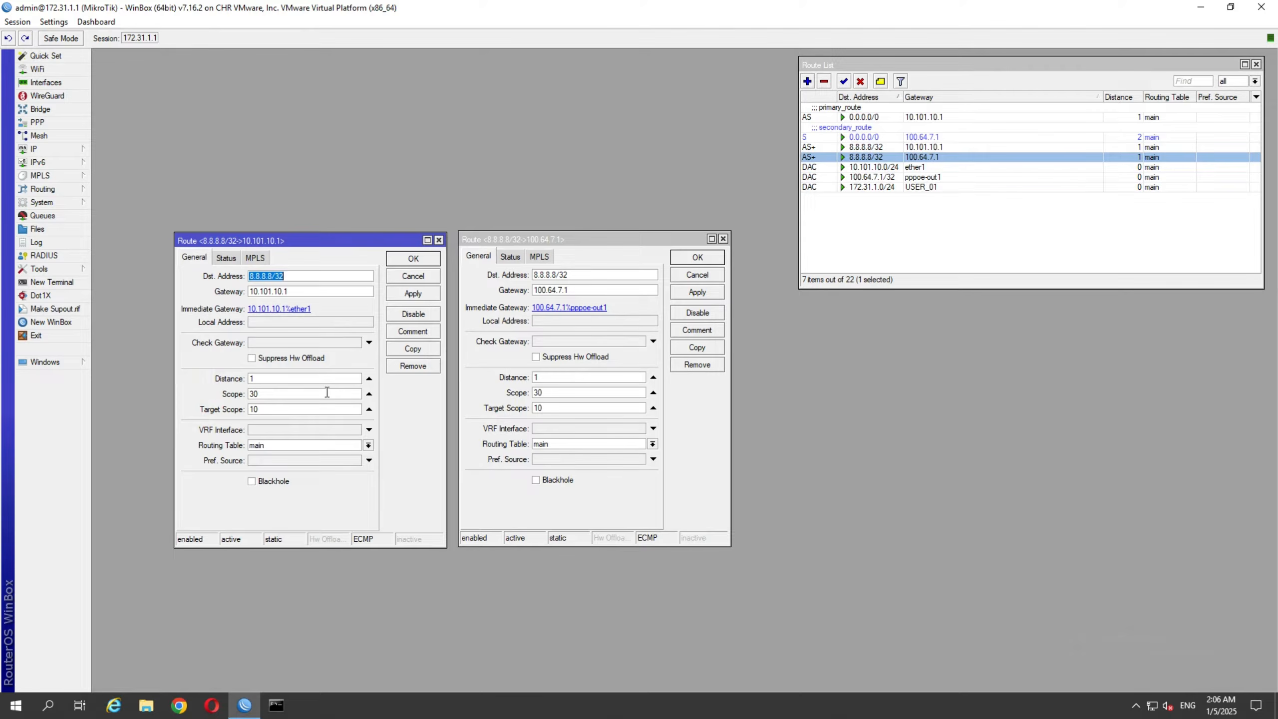
pyautogui.click(705, 256)
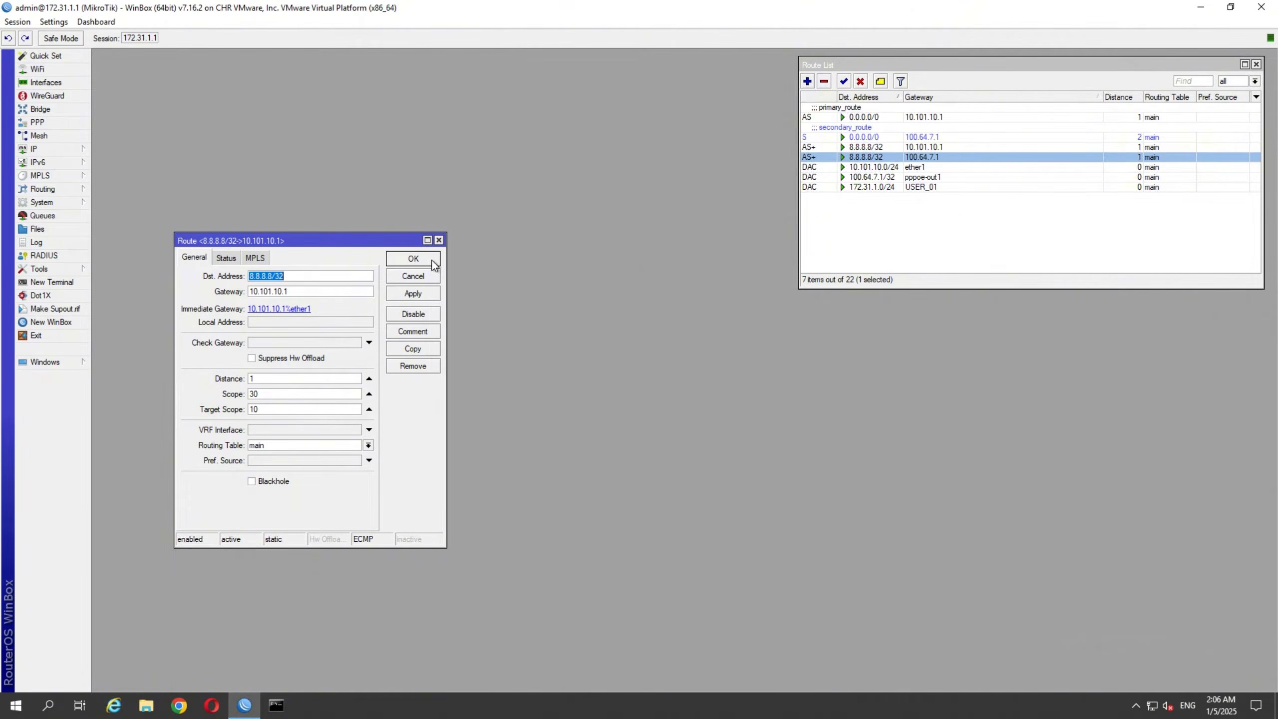
pyautogui.click(431, 259)
pyautogui.click(1016, 251)
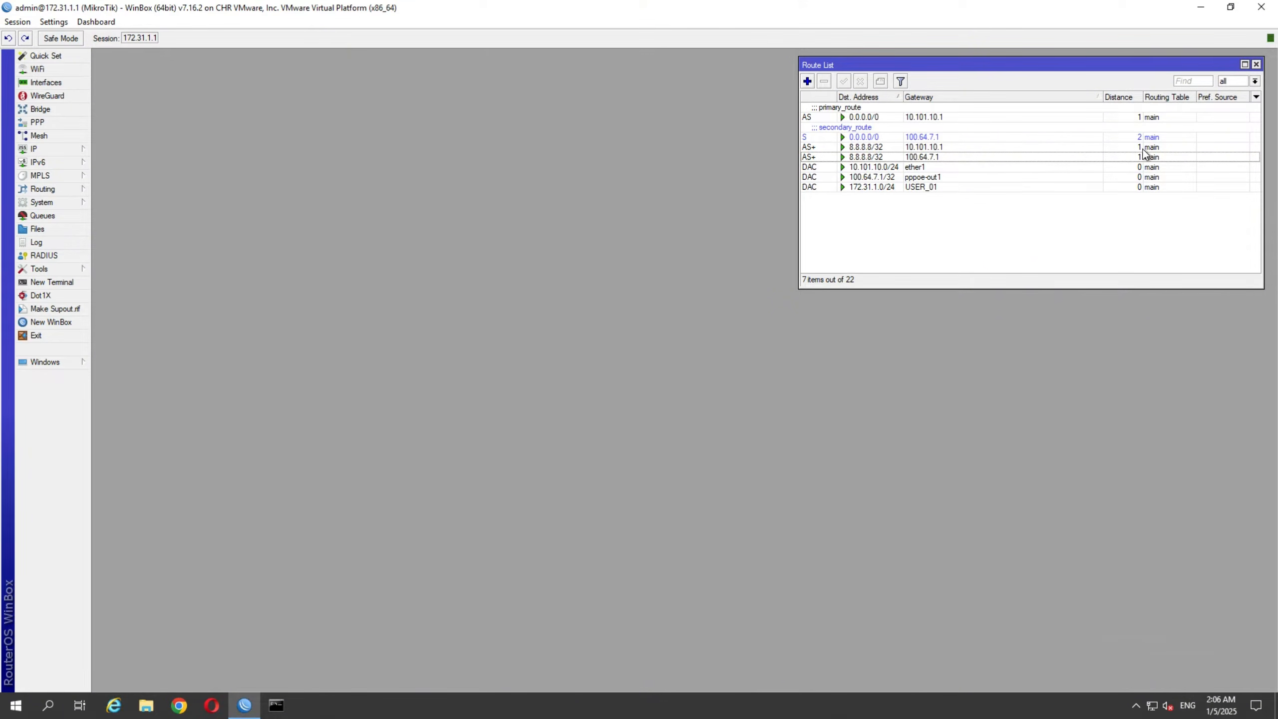
# Open the system script list and enlarge its window beside the route list.
pyautogui.click(68, 148)
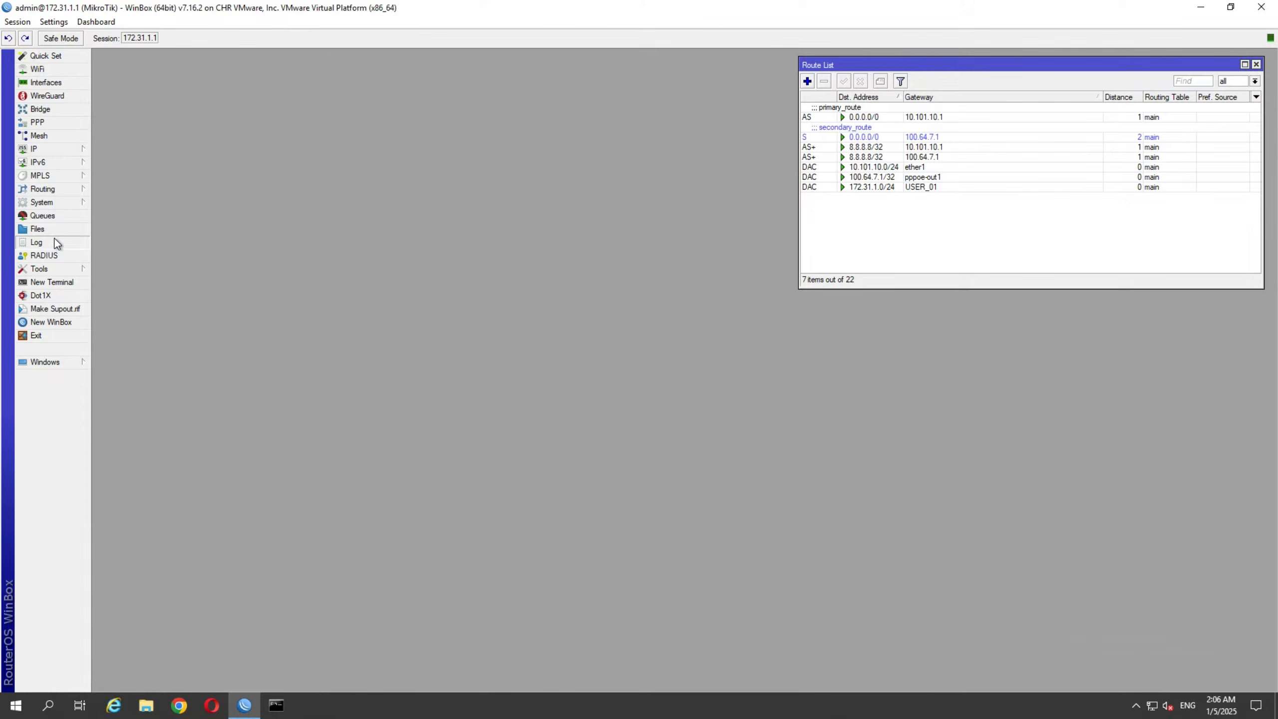
pyautogui.click(72, 204)
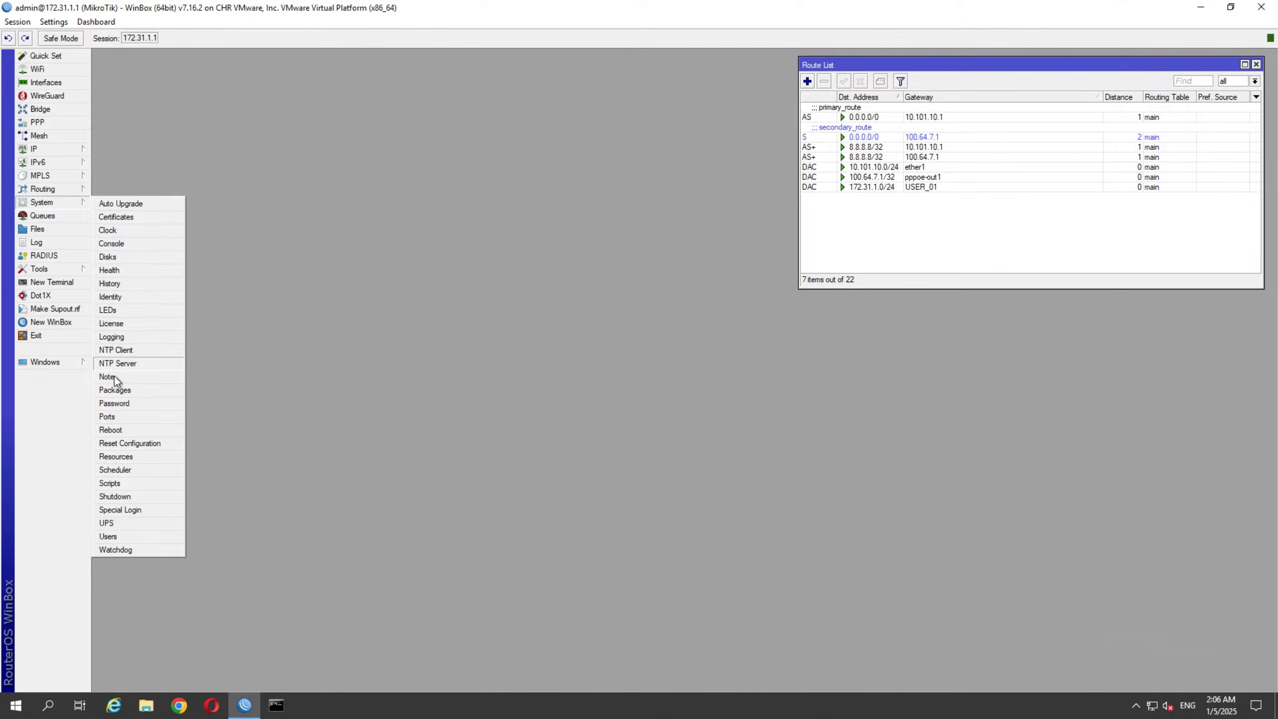
pyautogui.click(123, 484)
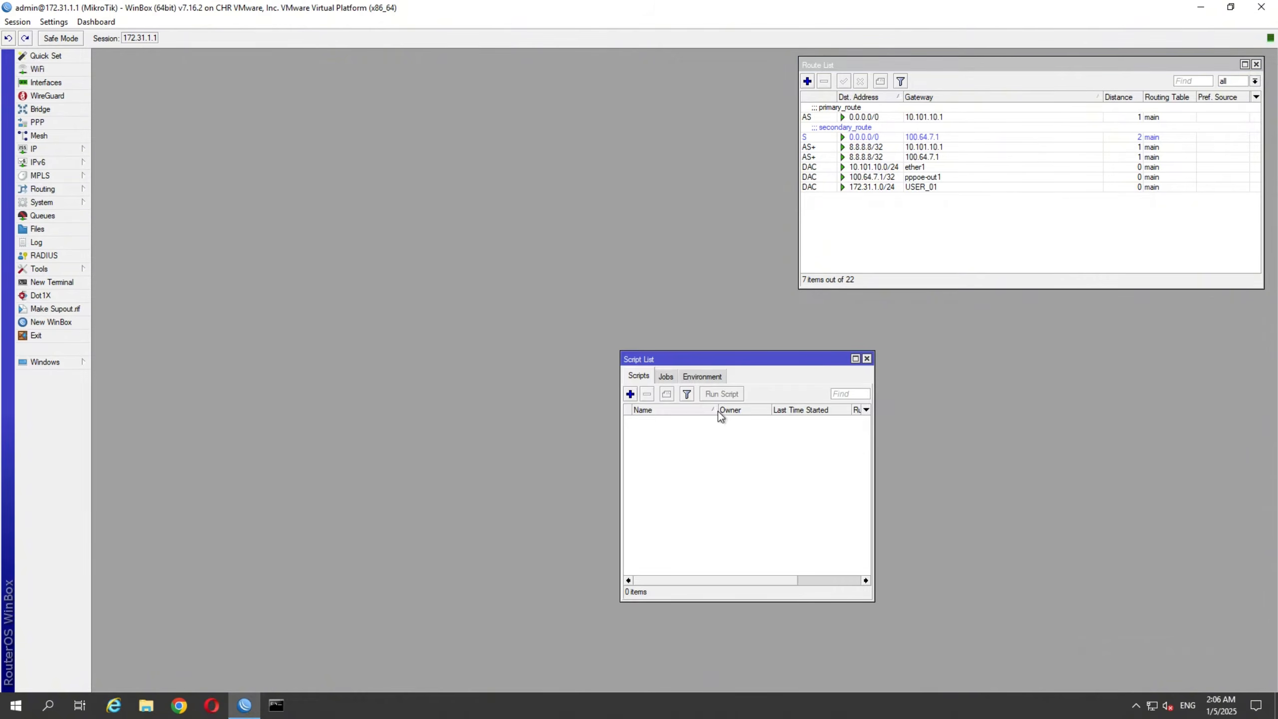
pyautogui.moveTo(707, 360); pyautogui.dragTo(497, 195)
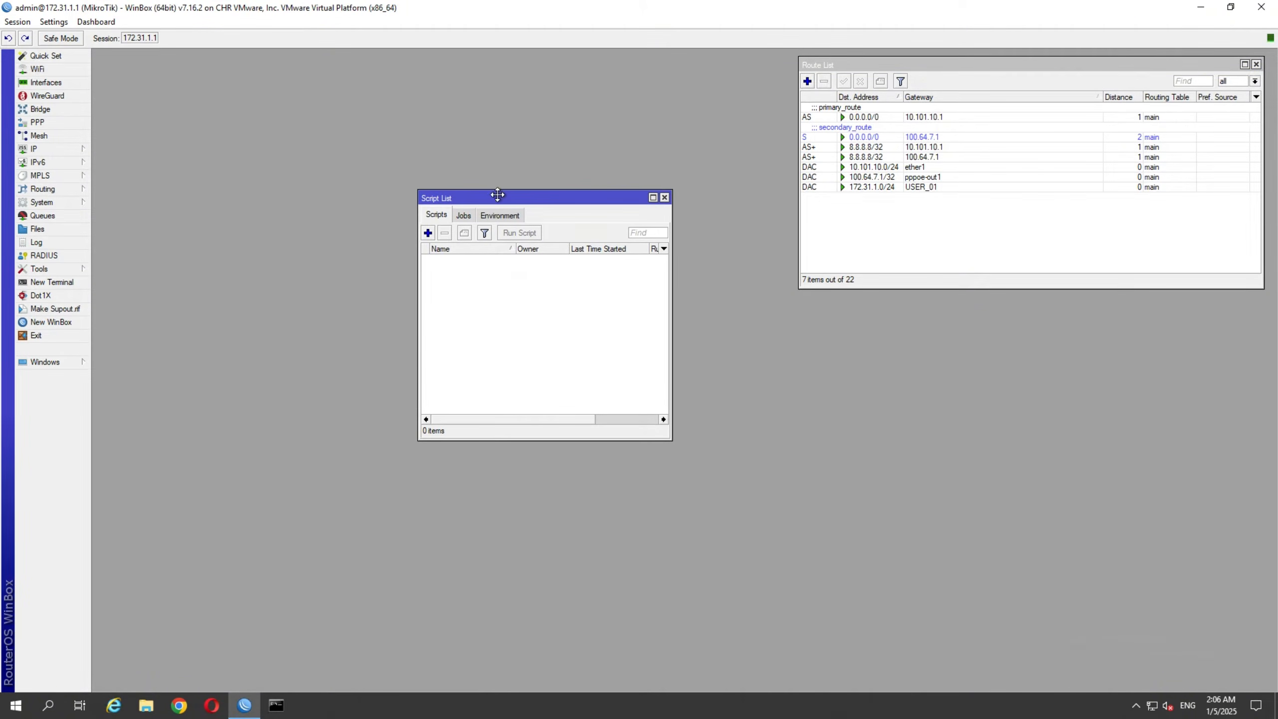
pyautogui.moveTo(671, 438); pyautogui.dragTo(773, 528)
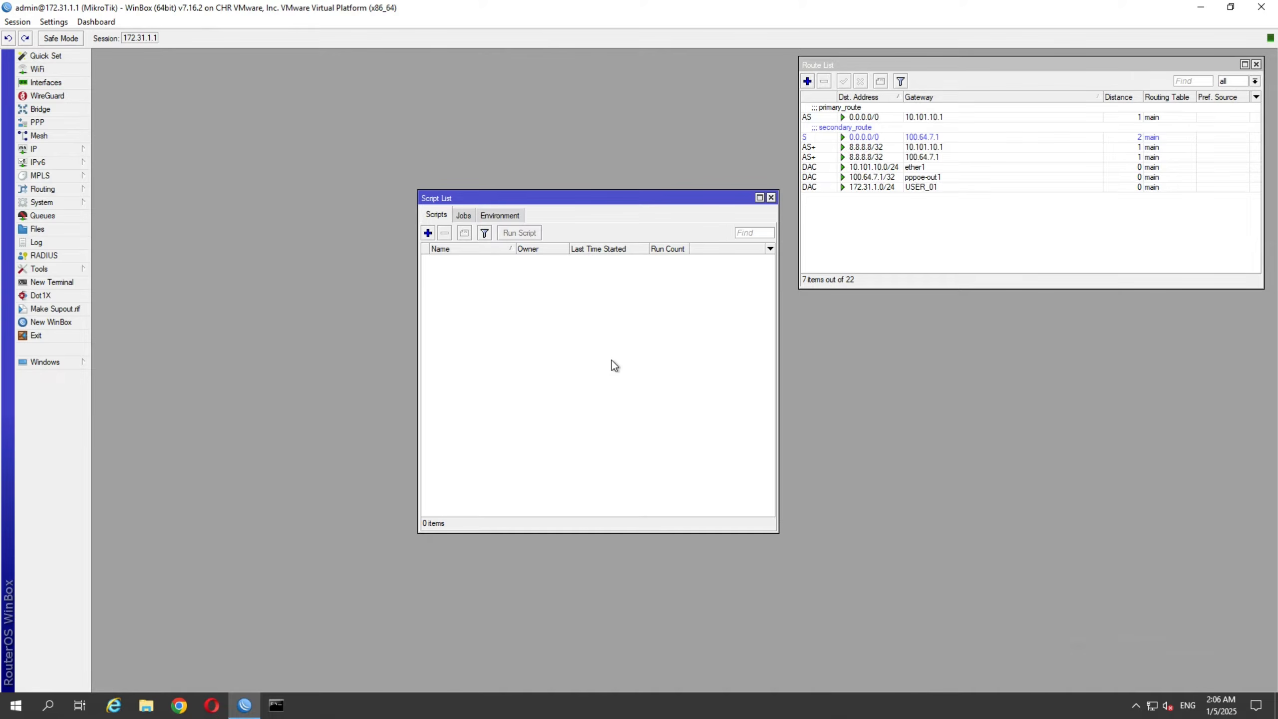
# Start two new scripts and arrange their windows side by side, with the script list moved out of the way.
pyautogui.click(427, 233)
pyautogui.moveTo(617, 291); pyautogui.dragTo(188, 299)
pyautogui.click(428, 232)
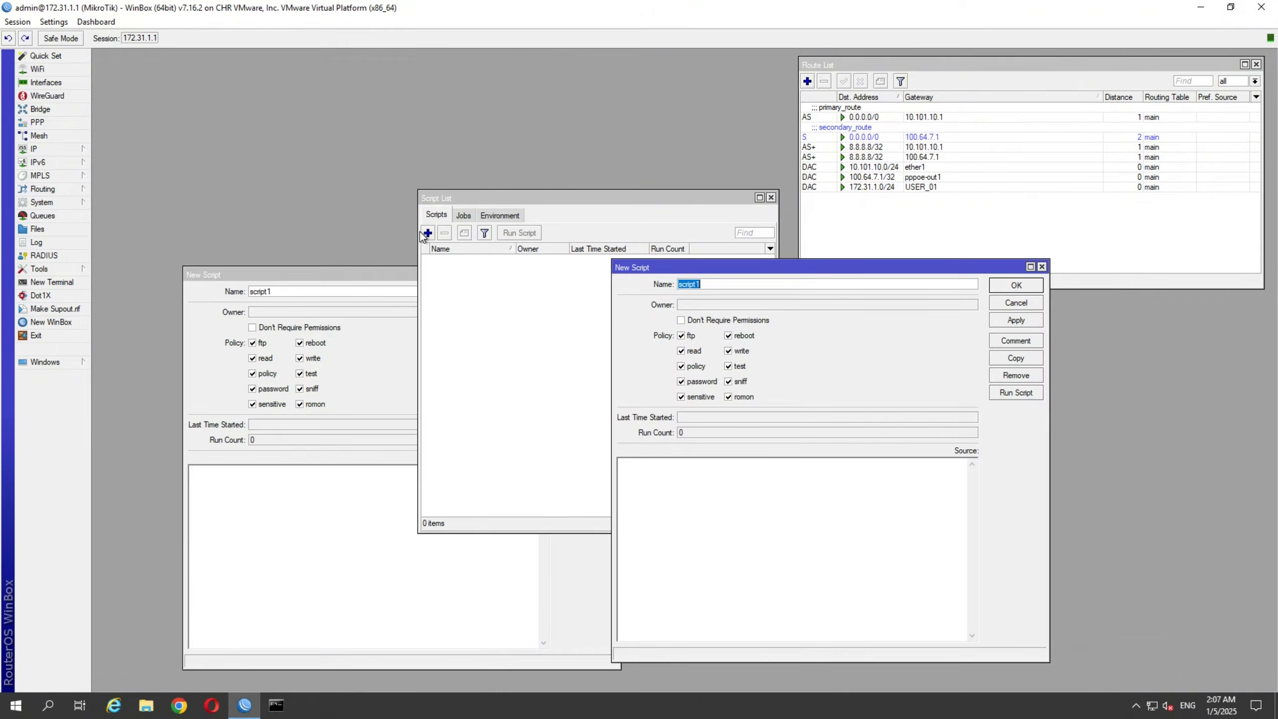
pyautogui.moveTo(735, 197); pyautogui.dragTo(1236, 311)
pyautogui.click(458, 394)
pyautogui.click(745, 274)
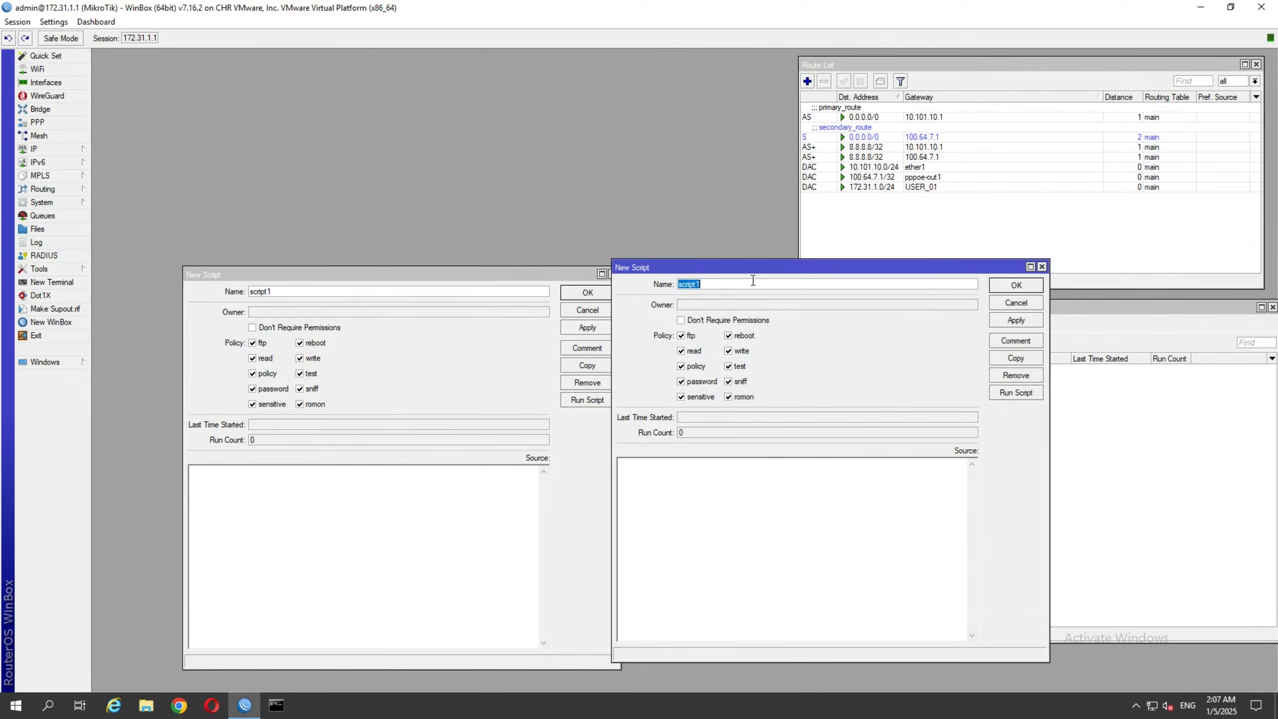
pyautogui.moveTo(746, 274); pyautogui.dragTo(773, 286)
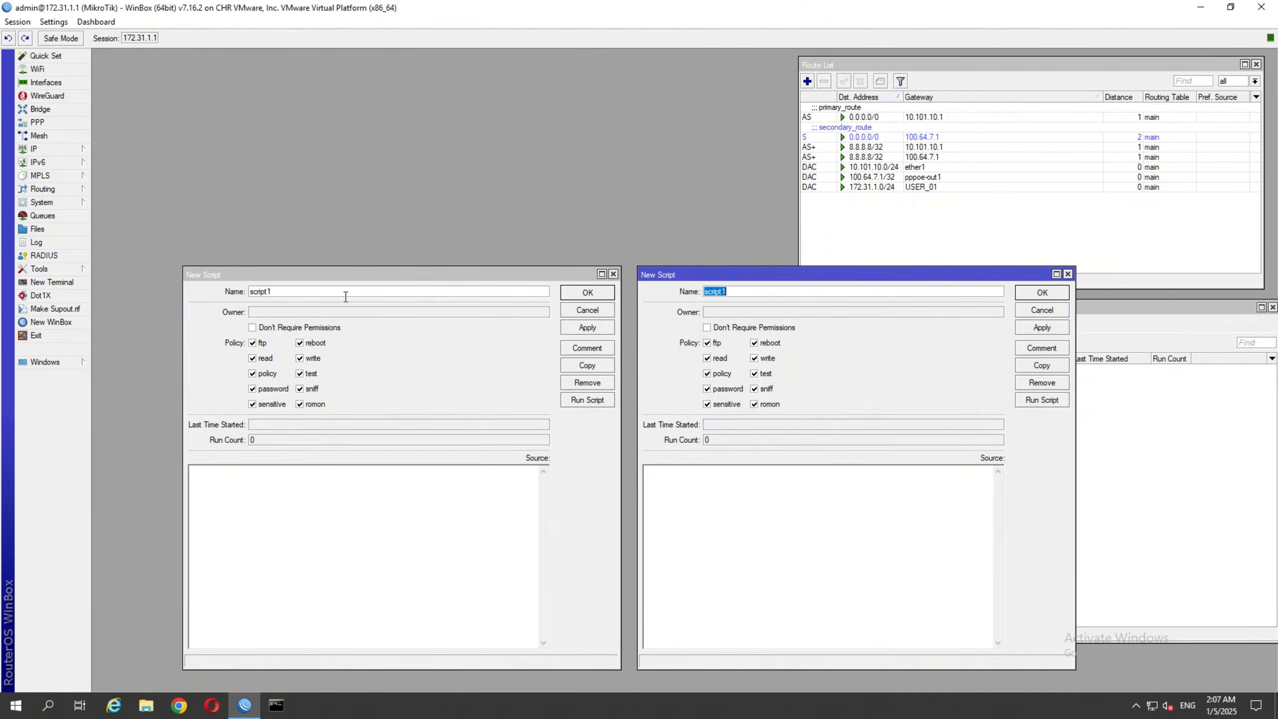
# Name the first new script inet_check.
pyautogui.click(188, 274)
pyautogui.hotkey('ctrl', 'a')
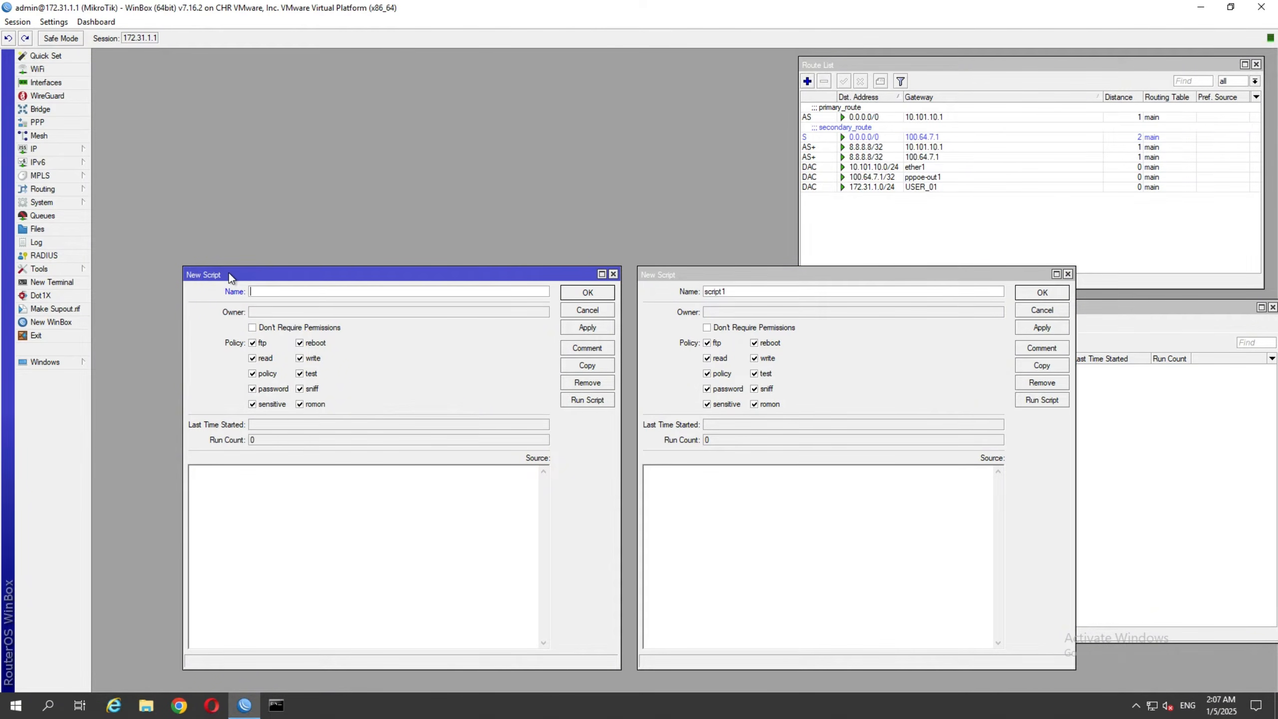
pyautogui.write('inet_check')
# Name the second new script inet_check_backup.
pyautogui.click(811, 307)
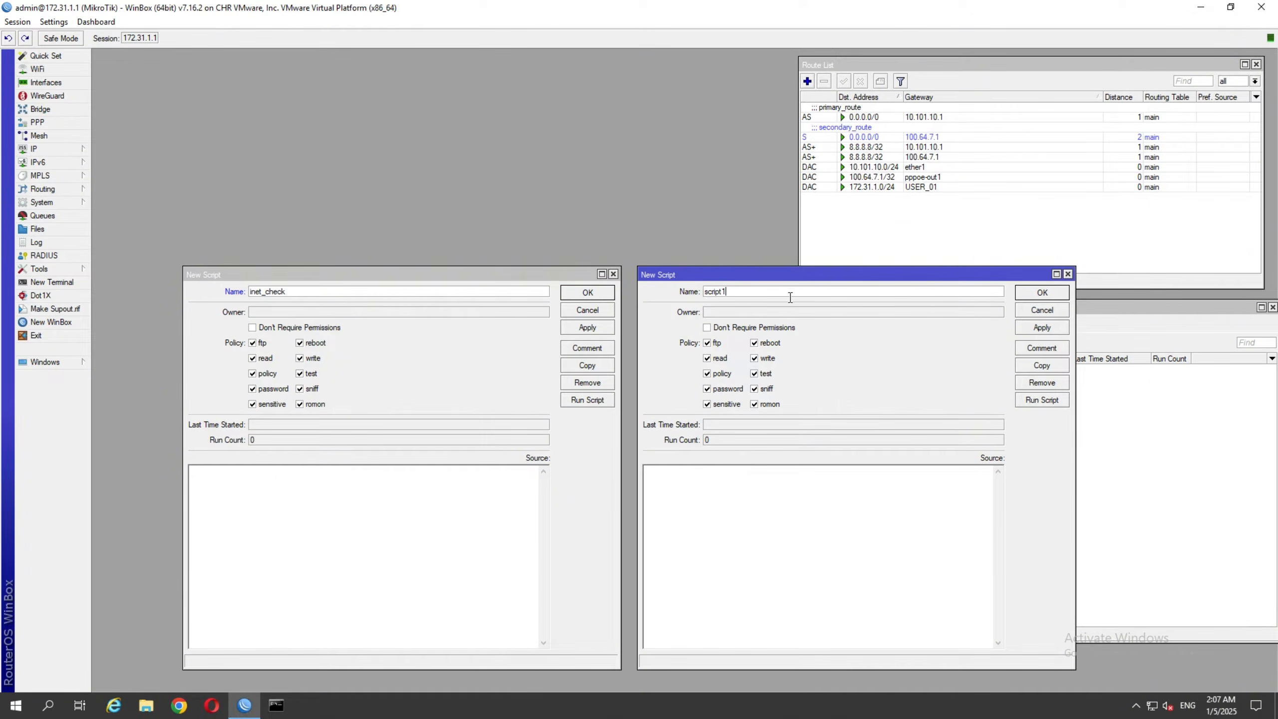
pyautogui.hotkey('ctrl', 'a')
pyautogui.write('inet_chekc')
pyautogui.press('BackSpace')
pyautogui.press('BackSpace')
pyautogui.write('ck_bcajuop')
pyautogui.press('BackSpace')
pyautogui.press('BackSpace')
pyautogui.press('BackSpace')
pyautogui.press('BackSpace')
pyautogui.press('BackSpace')
pyautogui.press('BackSpace')
pyautogui.write('ackup')
# Enter the inet_check source: ping 8.8.8.8 via ether1 10 times; below 10 replies, set primary_route distance 3, enable sch_failed_over and disable netwatch inet_check.
pyautogui.click(281, 508)
pyautogui.click(910, 572)
pyautogui.click(498, 530)
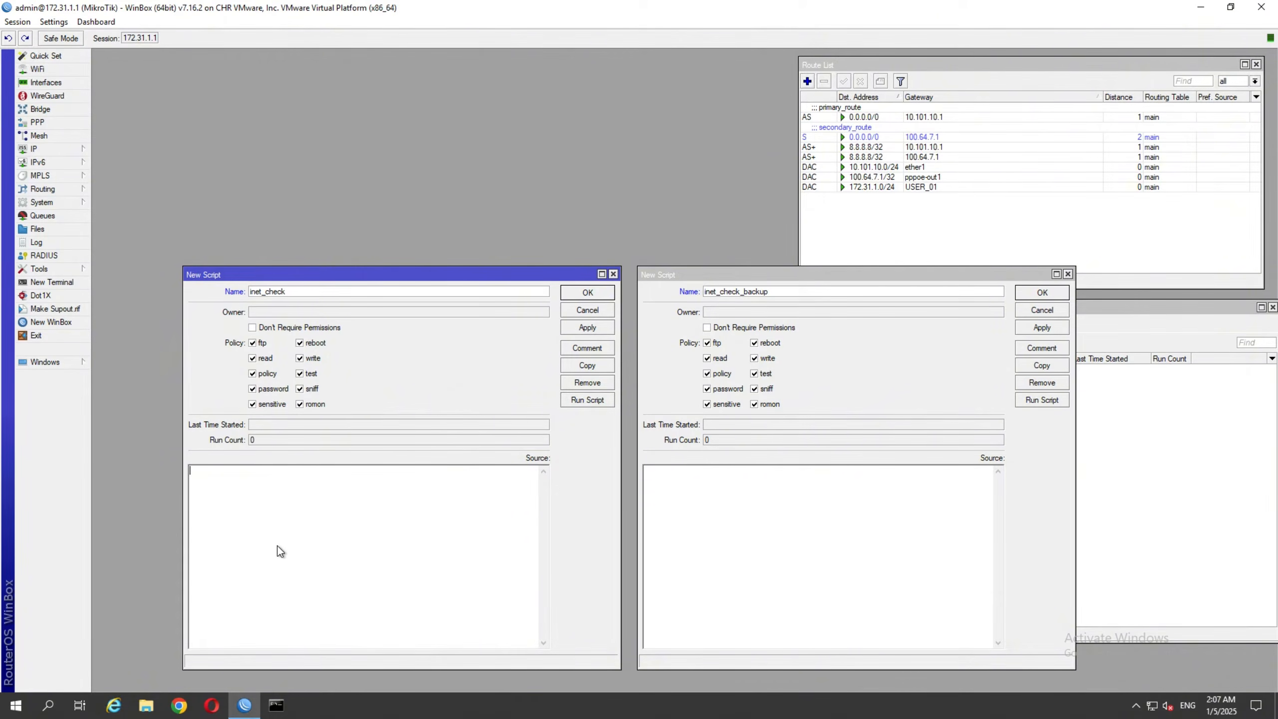
pyautogui.write(':local ipPing ("8.8.8.8") :local interface ("ether1")  :local pingip [/ping $ipPing interface=$interface count=10]  :if ($pingip < 10) do={  :log info ("INET PRIMARY DOWN")  /ip route set distance=3 number=[find comment="primary_route"]  sys scheduler enable sch_failed_over tool netwatch disable inet_check  }')
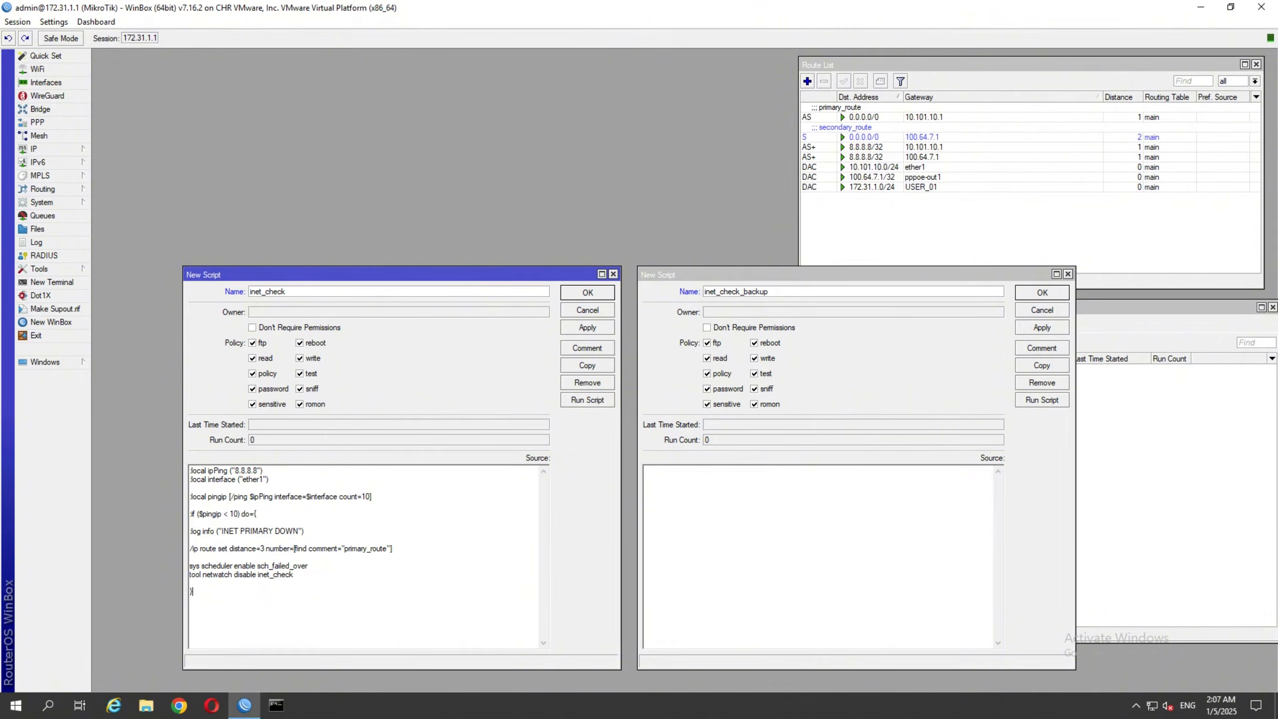
# Enter the inet_check_backup source: the same ping test, with an else branch setting primary_route distance 1, disabling sch_failed_over and enabling netwatch inet_check.
pyautogui.click(661, 559)
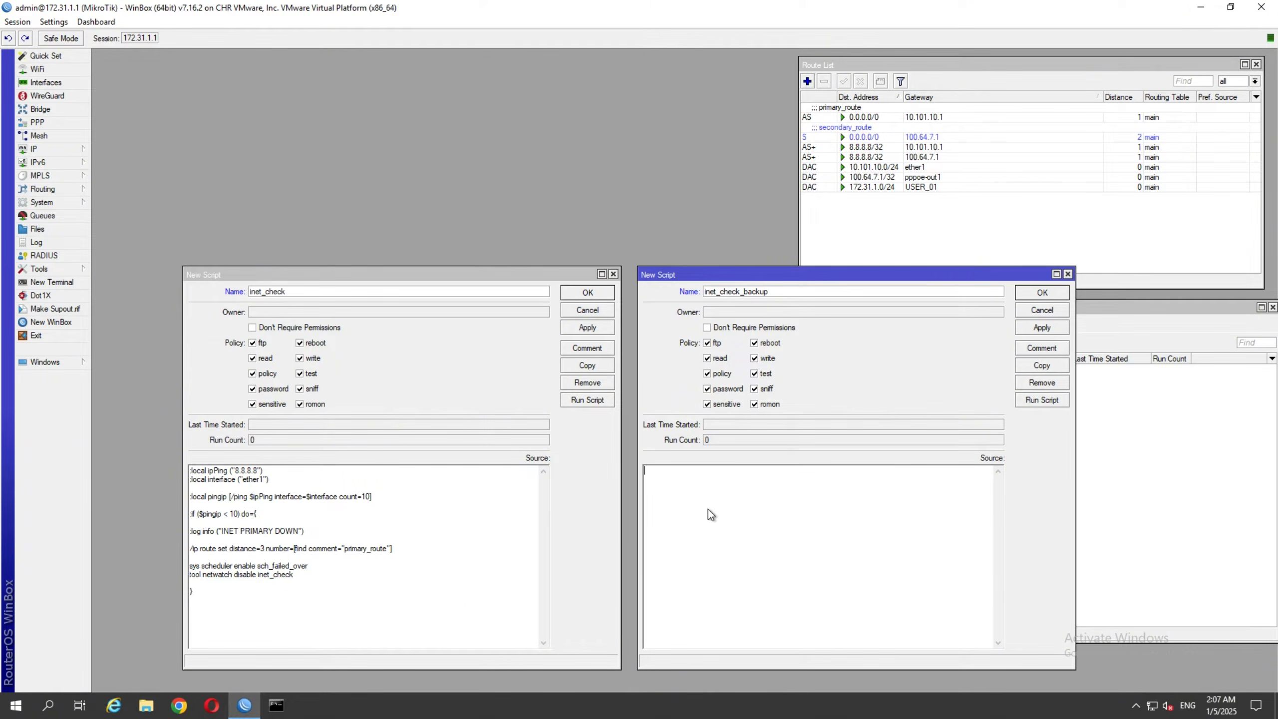
pyautogui.write(':local ipPing ("8.8.8.8") :local interface ("ether1")  :local pingip [/ping $ipPing interface=$interface count=10]  :if ($pingip < 10) do={  :log info ("INET PRIMARY STILL DOWN")  } else={  :log info ("INET PRIMARY BACKUP")  /ip route set distance=1 number=[find comment="primary_route"]  sys scheduler disable sch_failed_over tool netwatch enable inet_check   }')
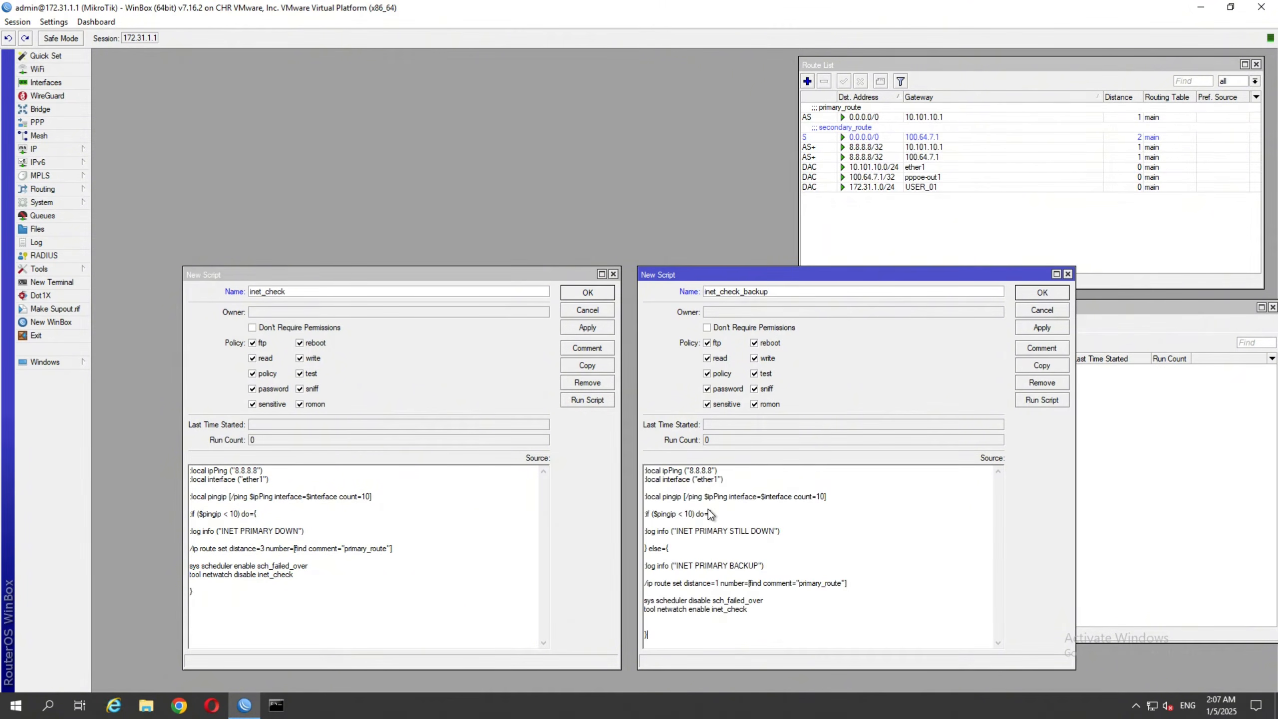
# Review the sources of both scripts, especially the ipPing target and interface variable lines of inet_check_backup.
pyautogui.click(454, 555)
pyautogui.click(256, 563)
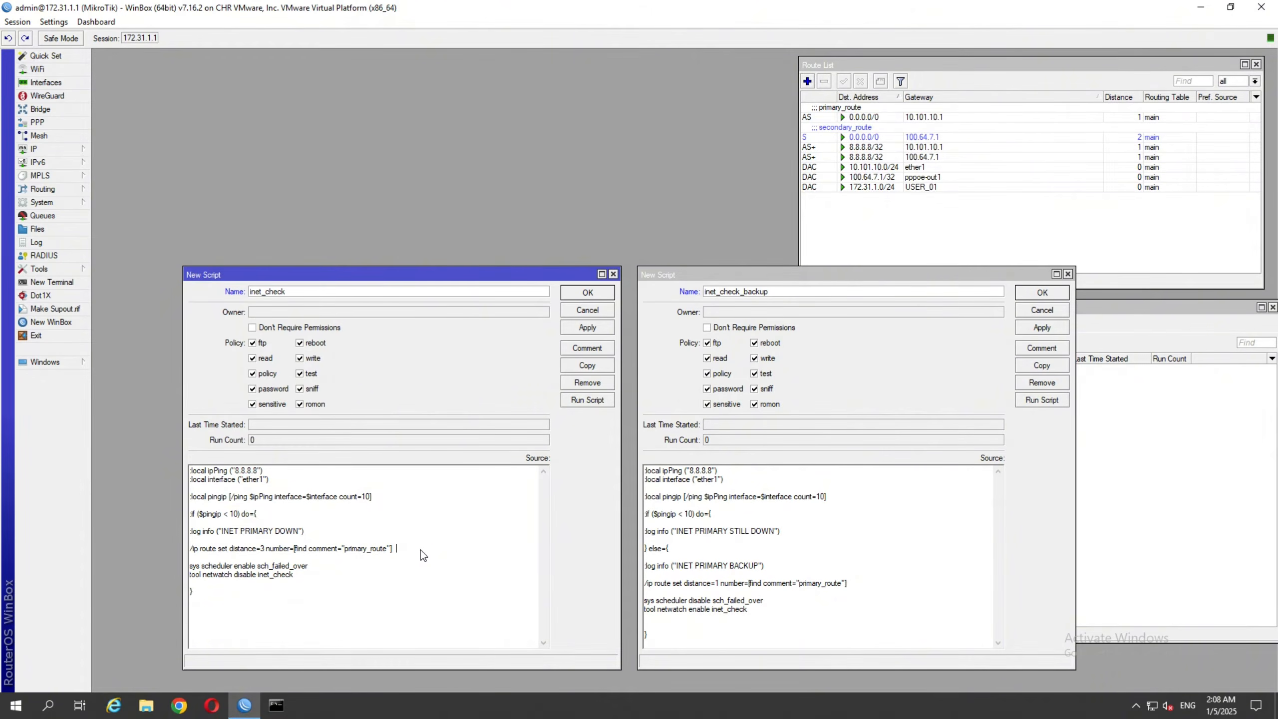
pyautogui.click(395, 548)
pyautogui.moveTo(719, 471); pyautogui.dragTo(652, 465)
pyautogui.doubleClick(698, 471)
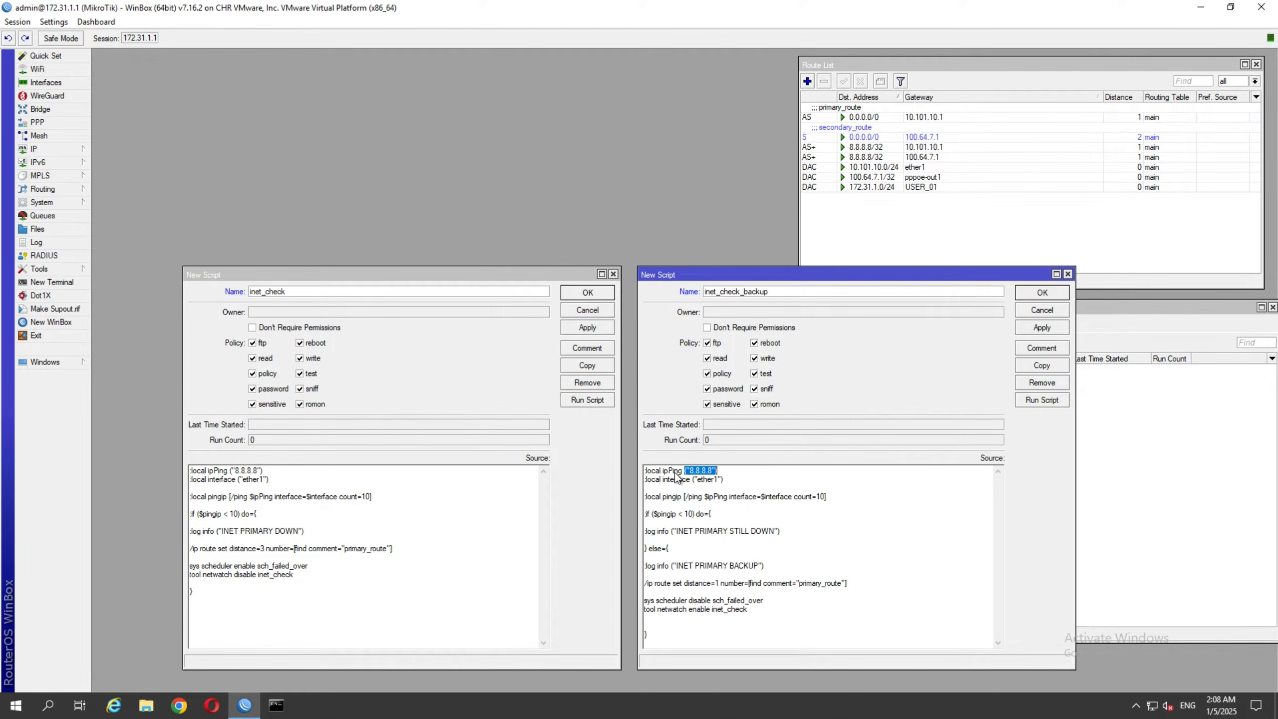
pyautogui.click(674, 471)
pyautogui.moveTo(665, 471); pyautogui.dragTo(678, 471)
pyautogui.click(676, 474)
pyautogui.doubleClick(695, 471)
pyautogui.hotkey('shift', 'Home')
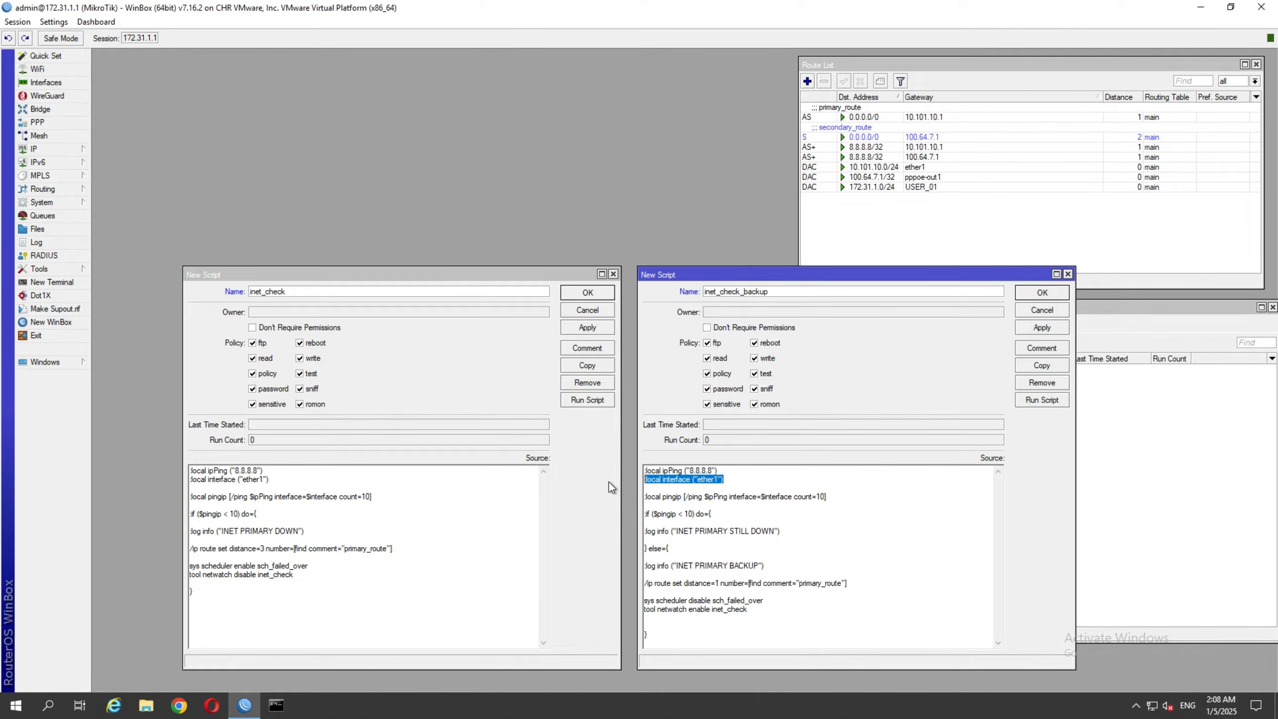
# Examine inet_check's interface variable and its pingip line, including how ipPing, interface and the ping count are used.
pyautogui.click(286, 483)
pyautogui.hotkey('shift', 'Home')
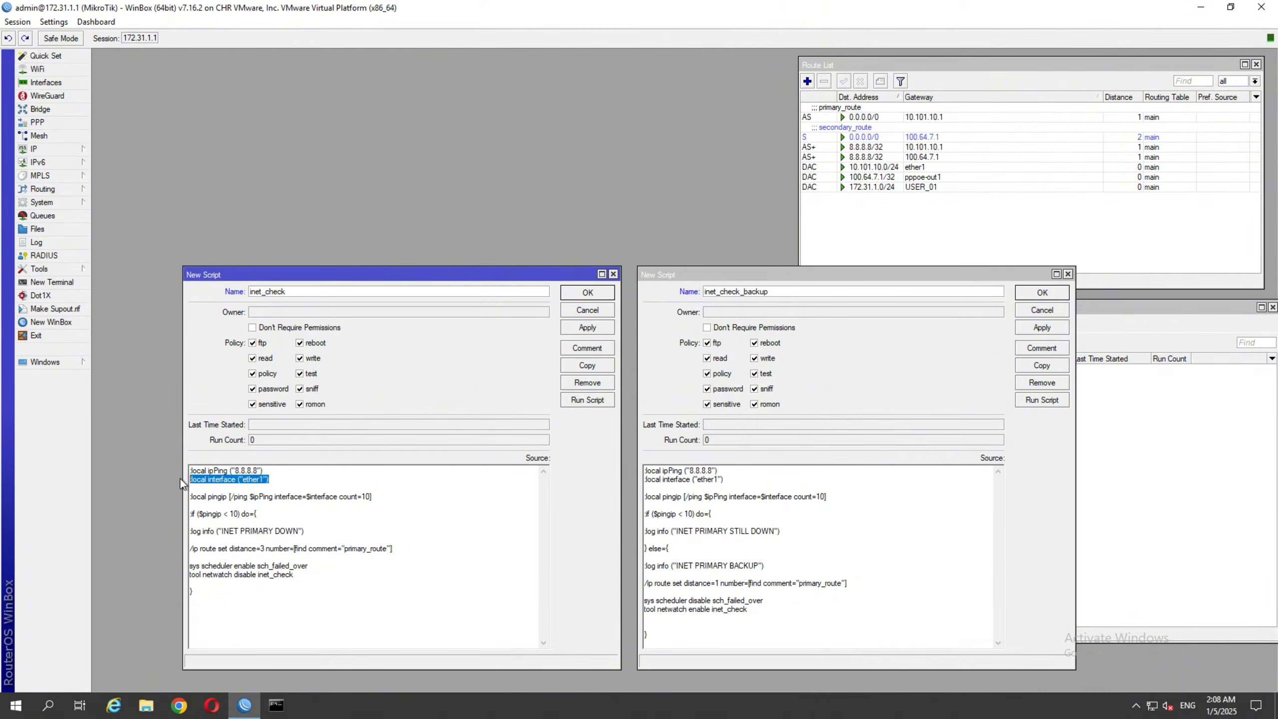
pyautogui.click(699, 481)
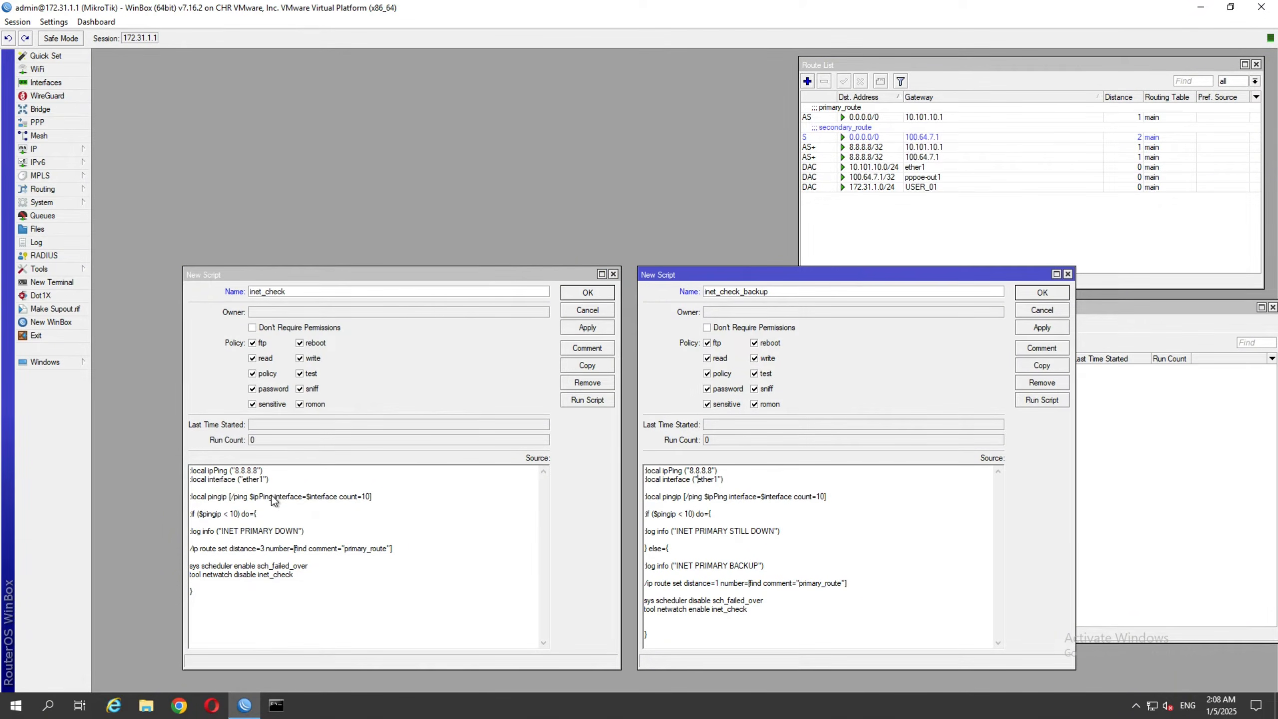
pyautogui.click(212, 498)
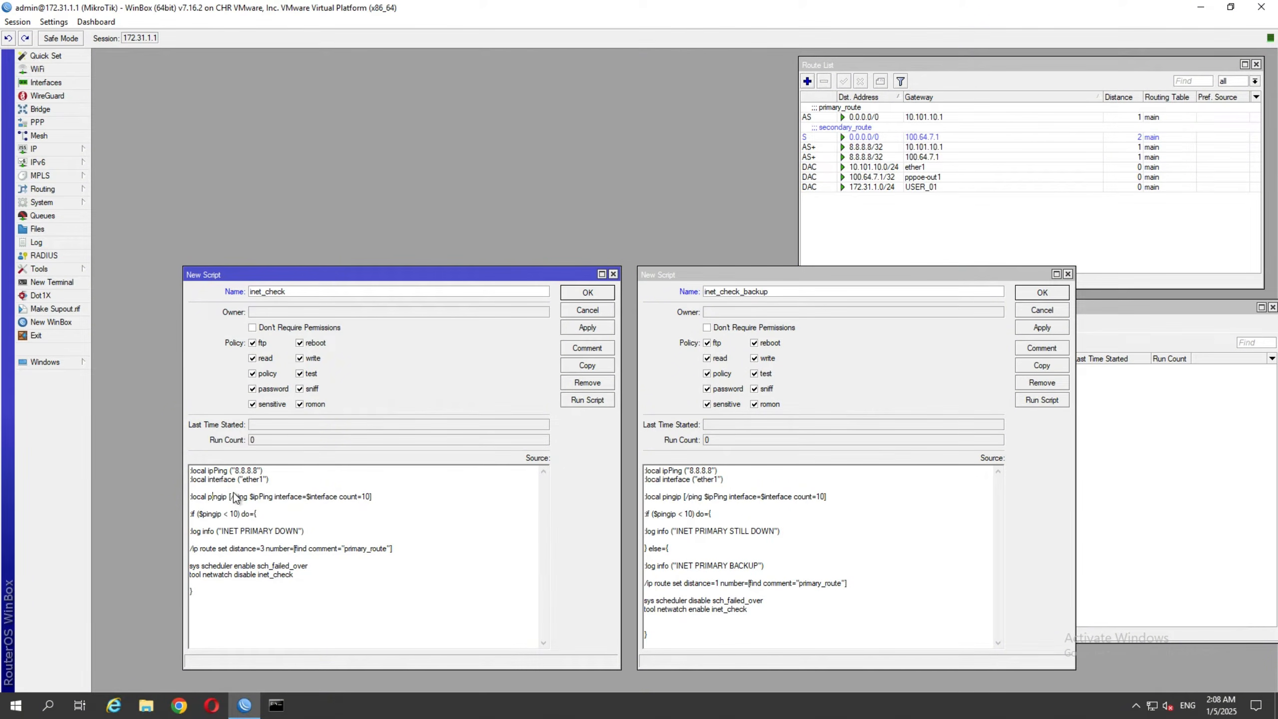
pyautogui.moveTo(234, 497); pyautogui.dragTo(372, 497)
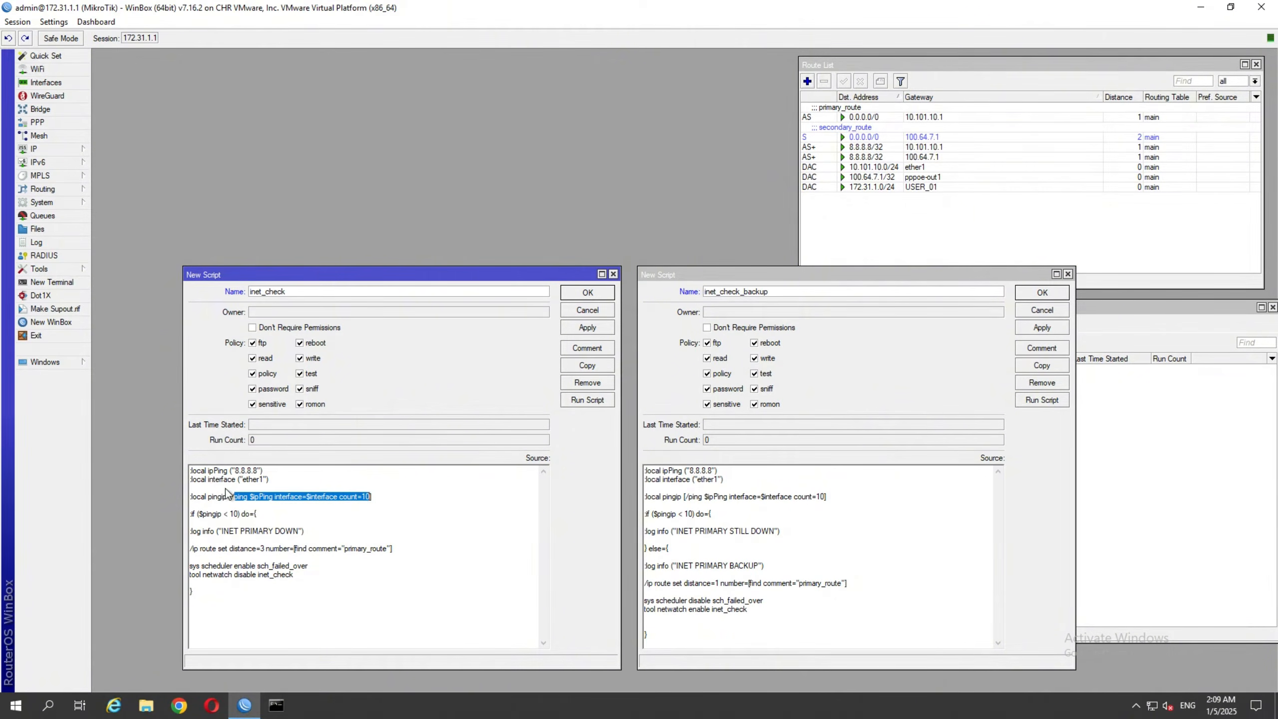
pyautogui.click(214, 501)
pyautogui.doubleClick(218, 499)
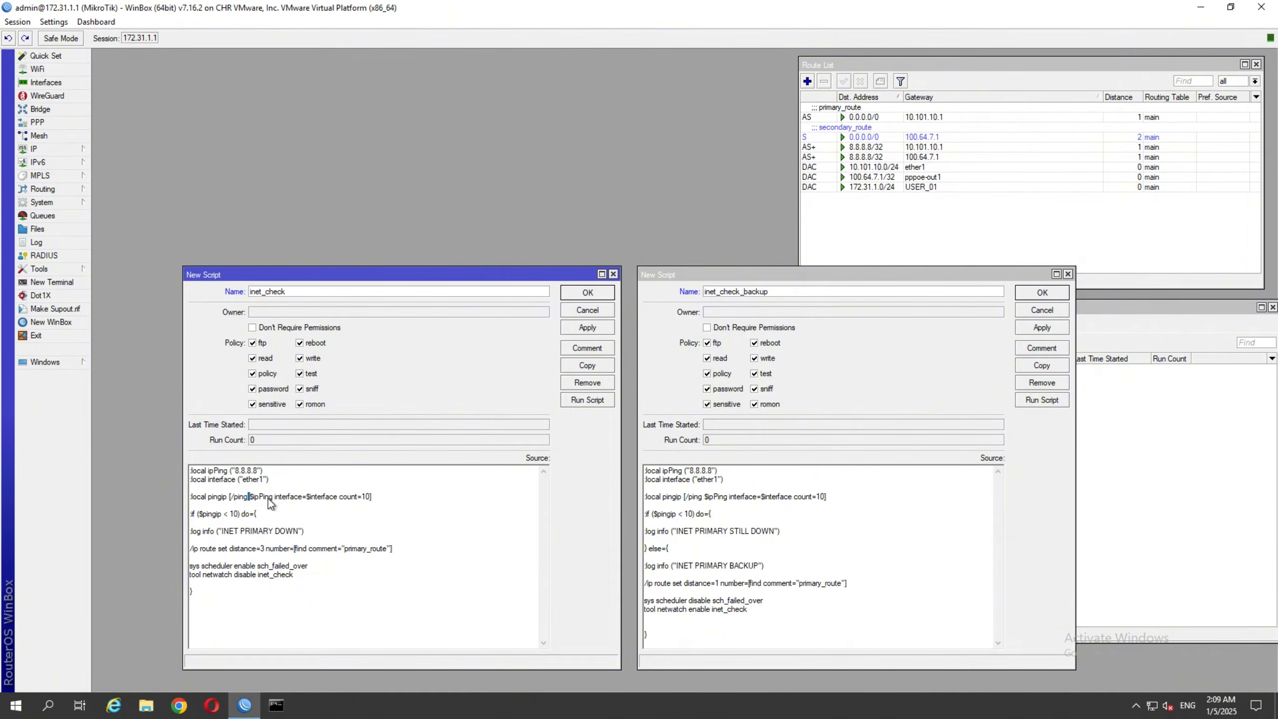
pyautogui.doubleClick(262, 497)
pyautogui.click(236, 471)
pyautogui.click(258, 479)
pyautogui.moveTo(366, 496); pyautogui.dragTo(371, 496)
pyautogui.click(359, 514)
# Examine inet_check's if condition, log message, primary_route distance change and scheduler and netwatch commands against the two default routes.
pyautogui.doubleClick(209, 500)
pyautogui.click(229, 514)
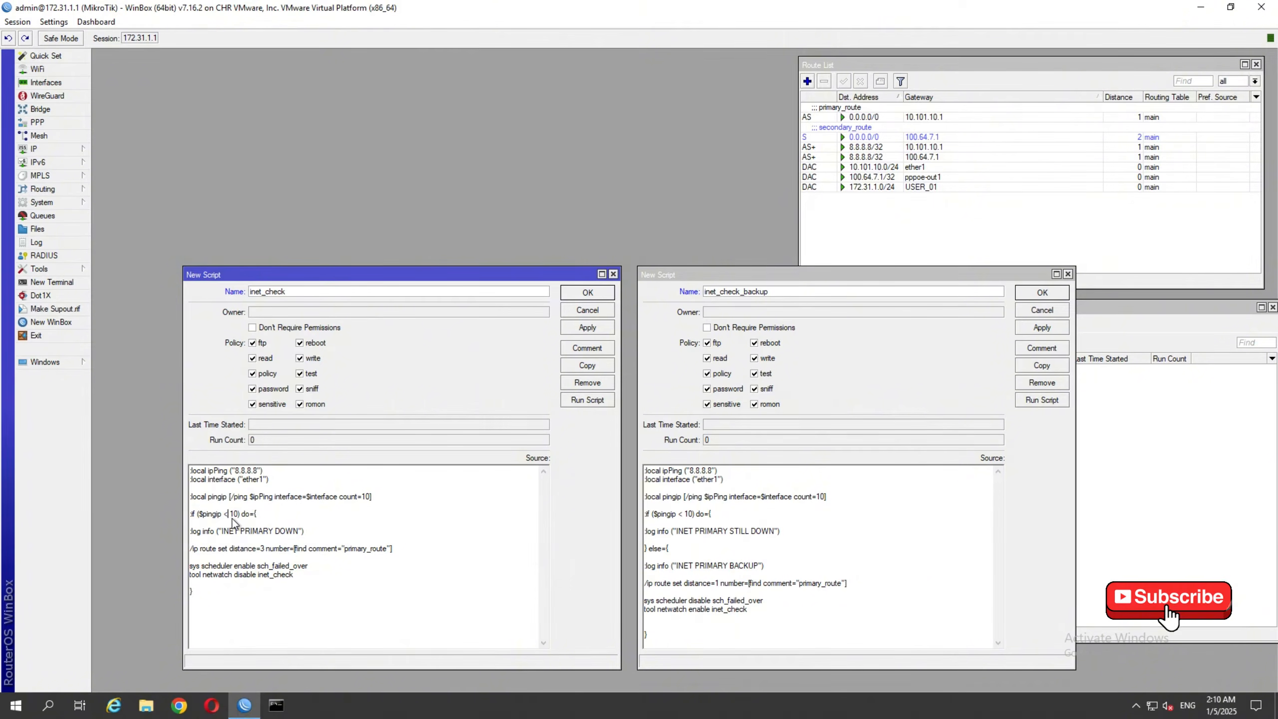
pyautogui.moveTo(230, 514); pyautogui.dragTo(235, 515)
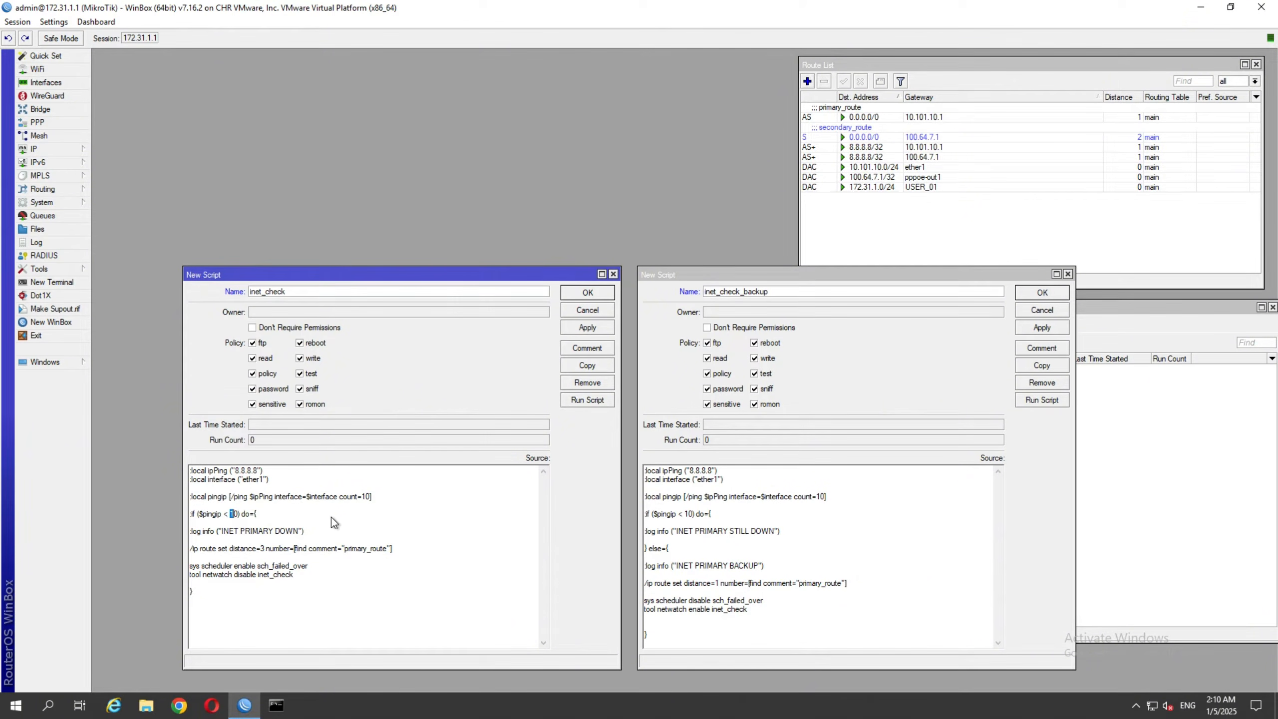
pyautogui.click(230, 525)
pyautogui.moveTo(192, 533); pyautogui.dragTo(306, 533)
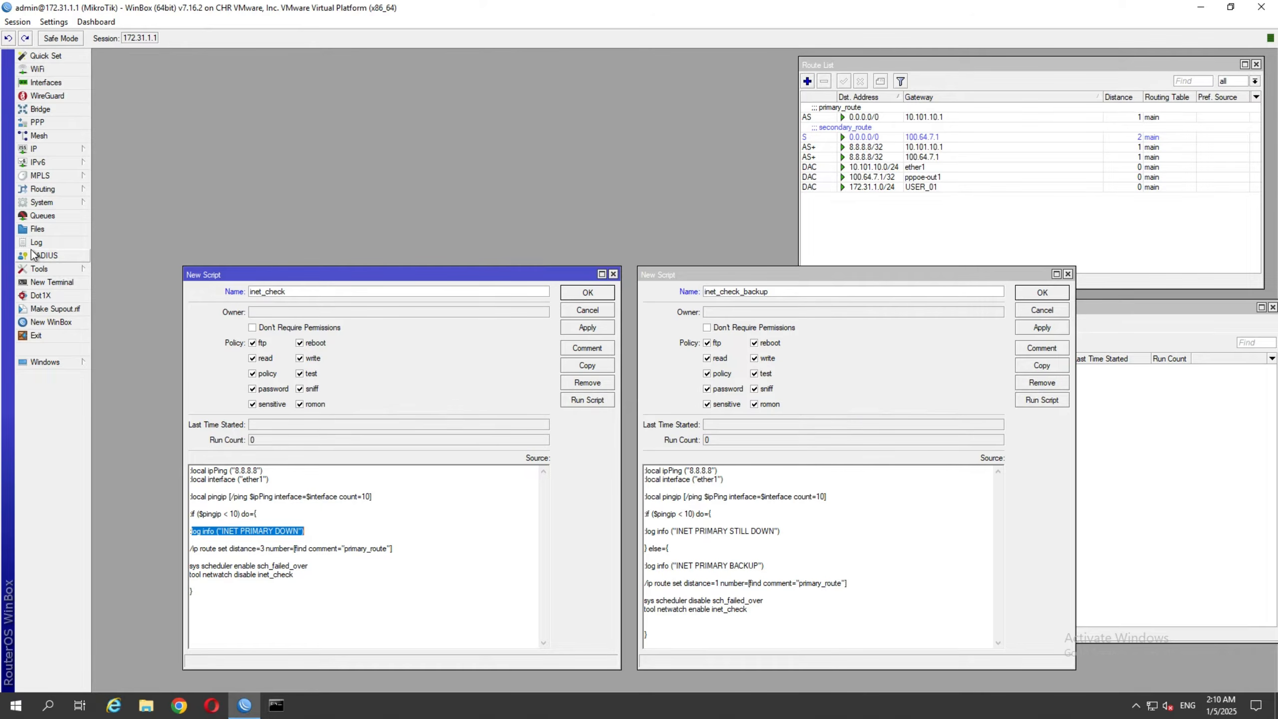
pyautogui.click(286, 555)
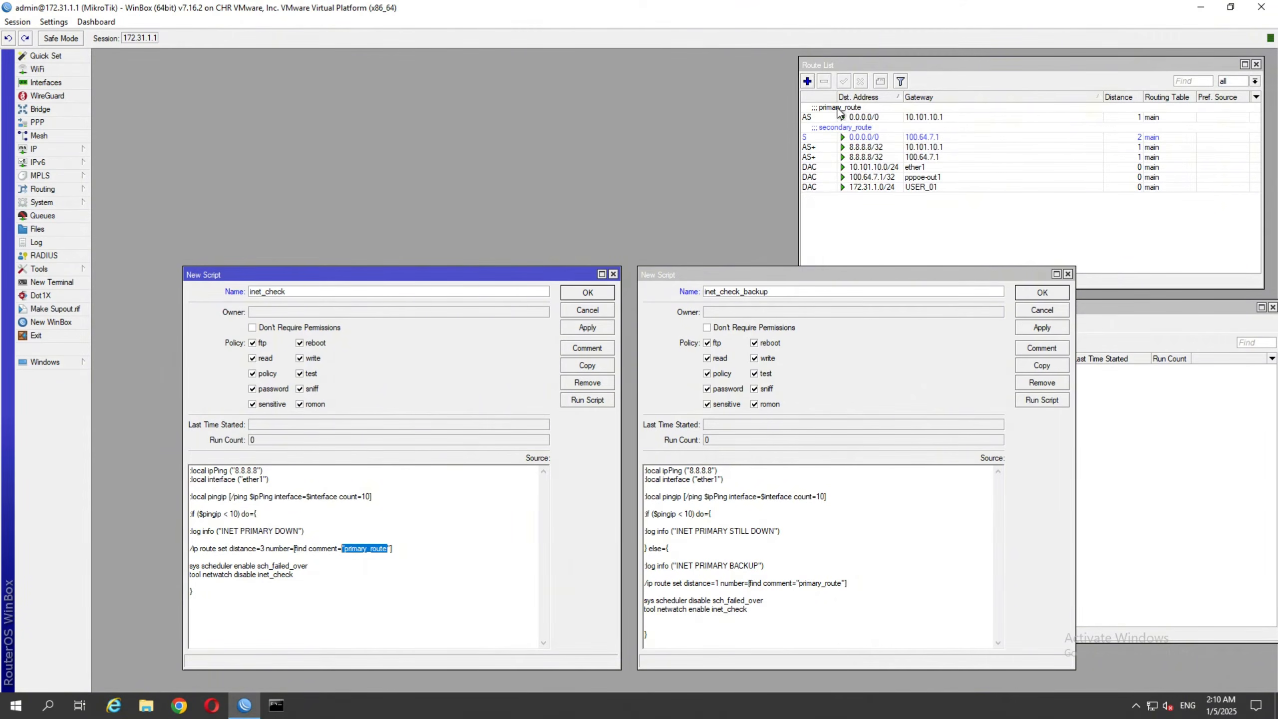
pyautogui.click(850, 118)
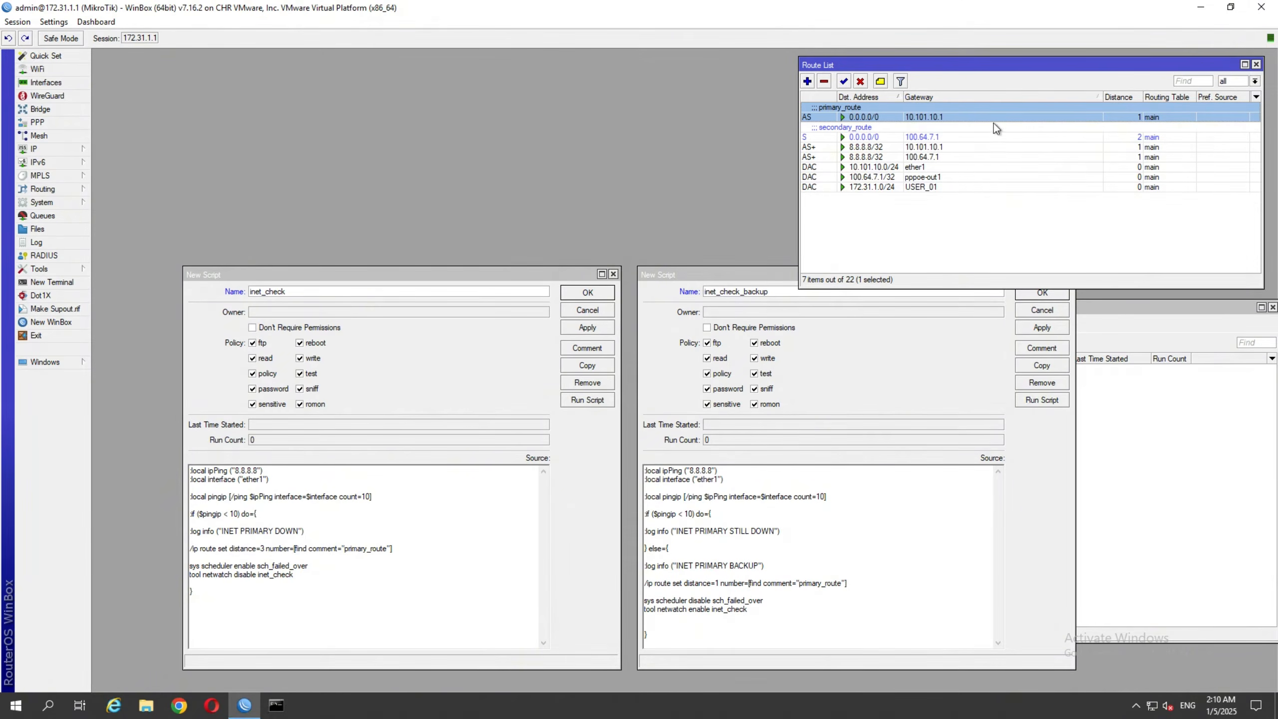
pyautogui.click(1063, 139)
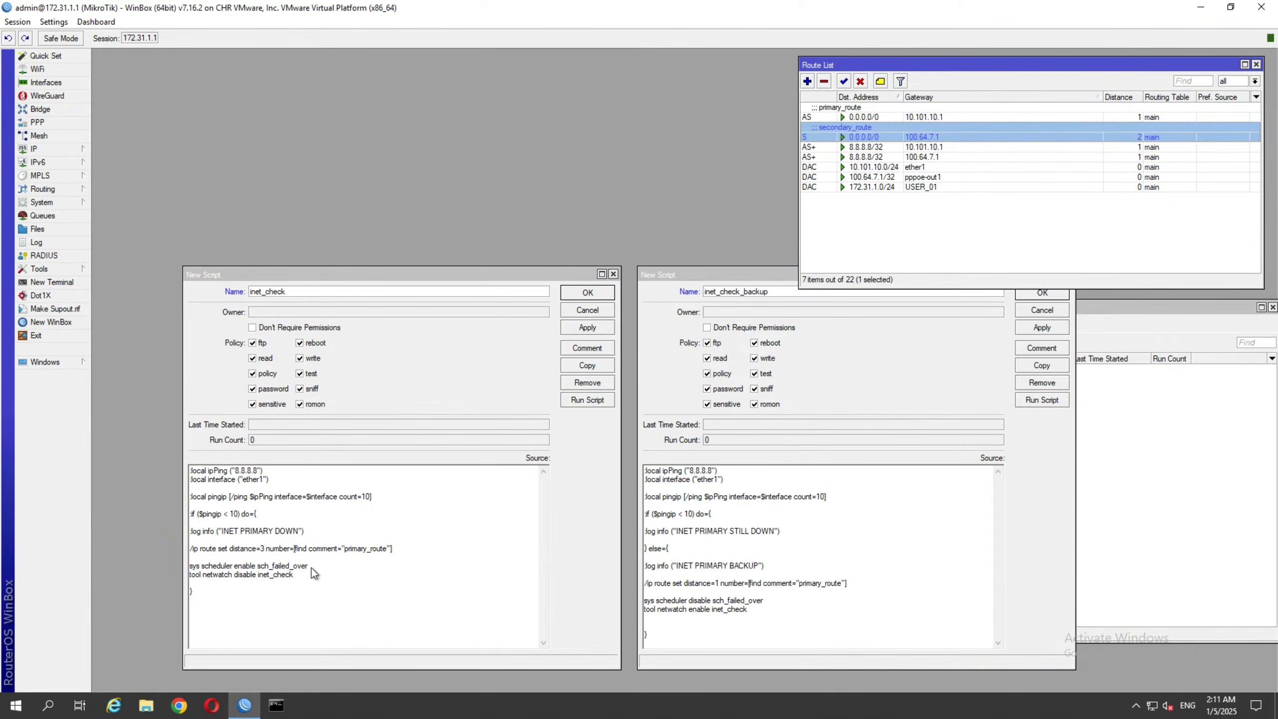
pyautogui.moveTo(312, 567); pyautogui.dragTo(186, 568)
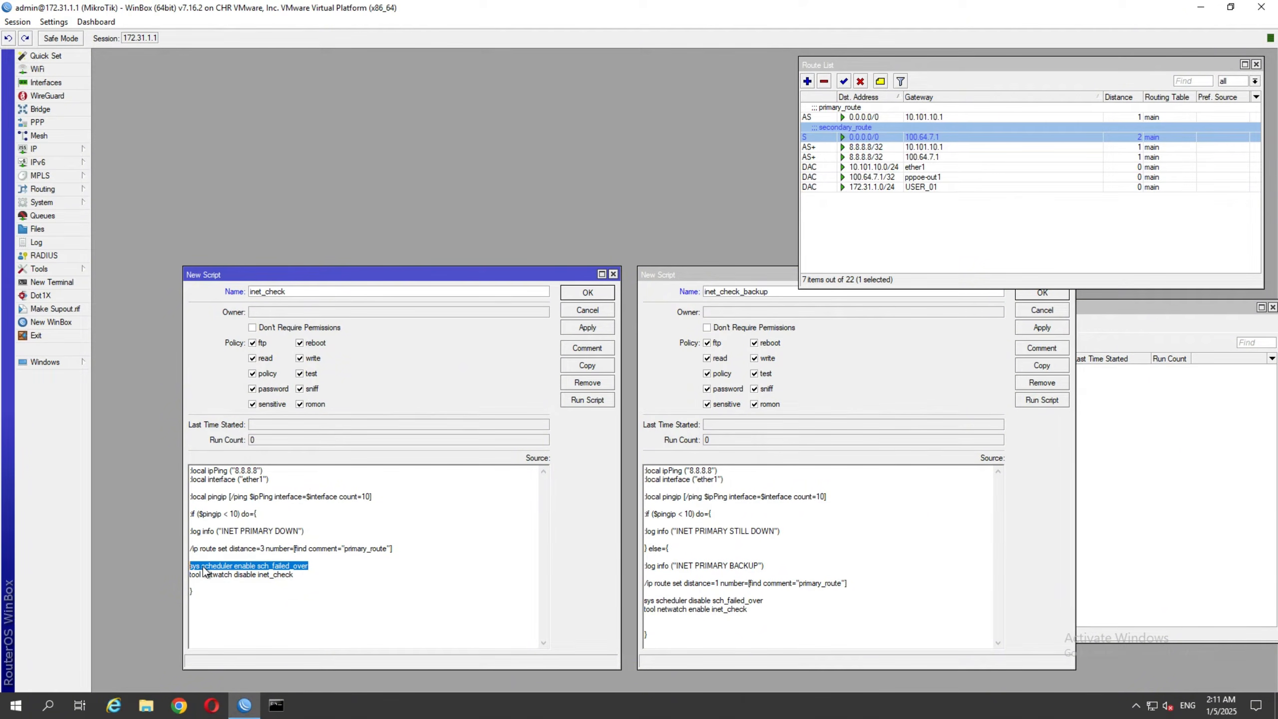
pyautogui.click(313, 575)
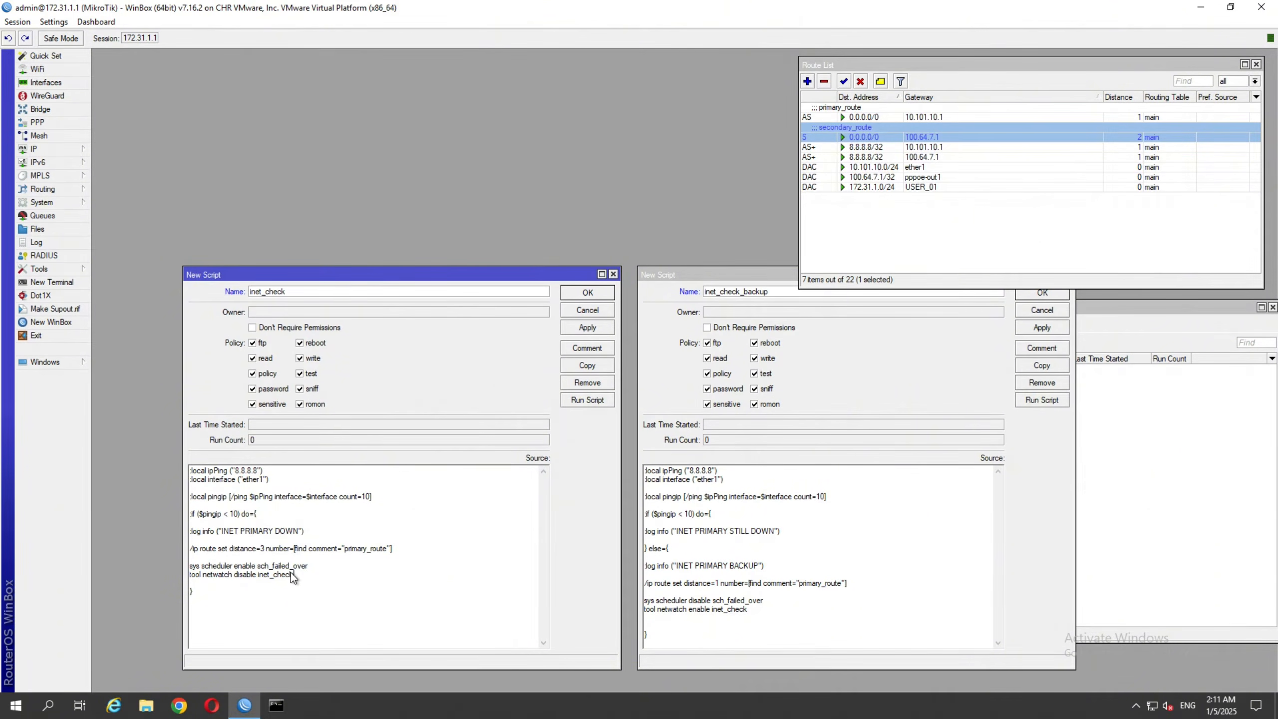
pyautogui.moveTo(304, 574); pyautogui.dragTo(171, 556)
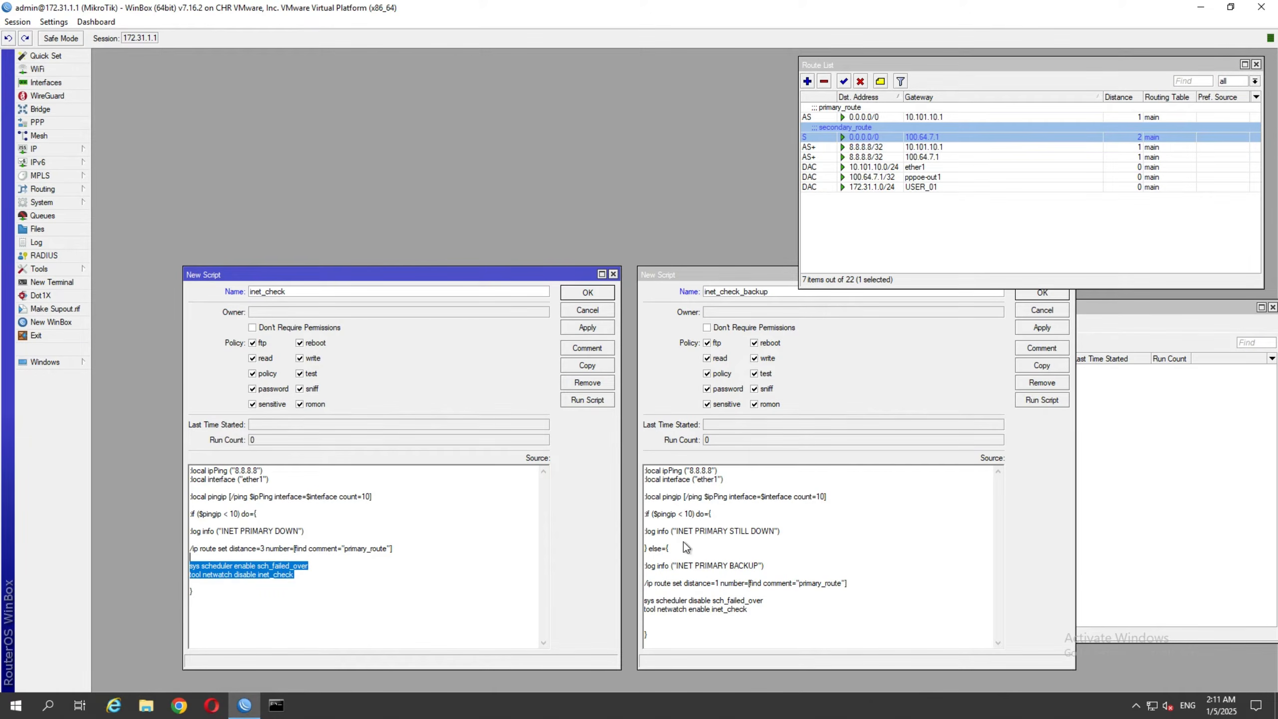
# Compare the source of inet_check with that of inet_check_backup.
pyautogui.click(733, 531)
pyautogui.click(751, 272)
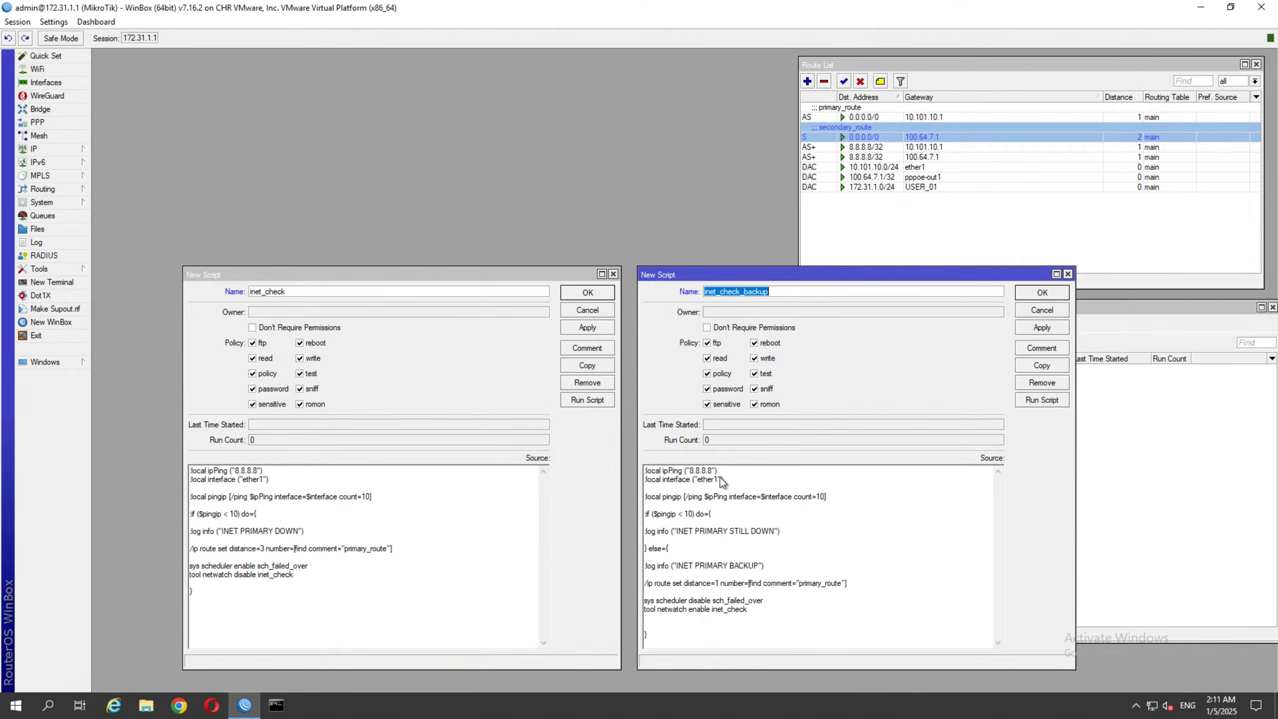
pyautogui.click(707, 481)
pyautogui.click(683, 480)
pyautogui.click(446, 565)
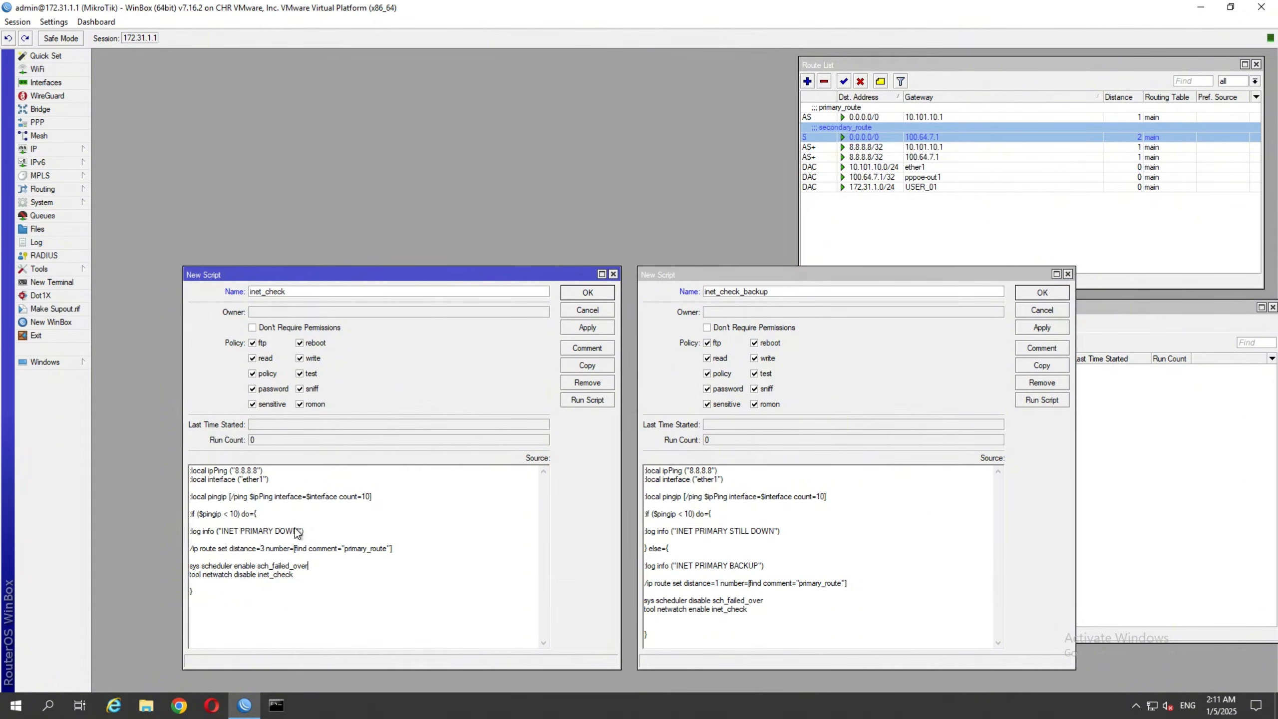
pyautogui.click(819, 382)
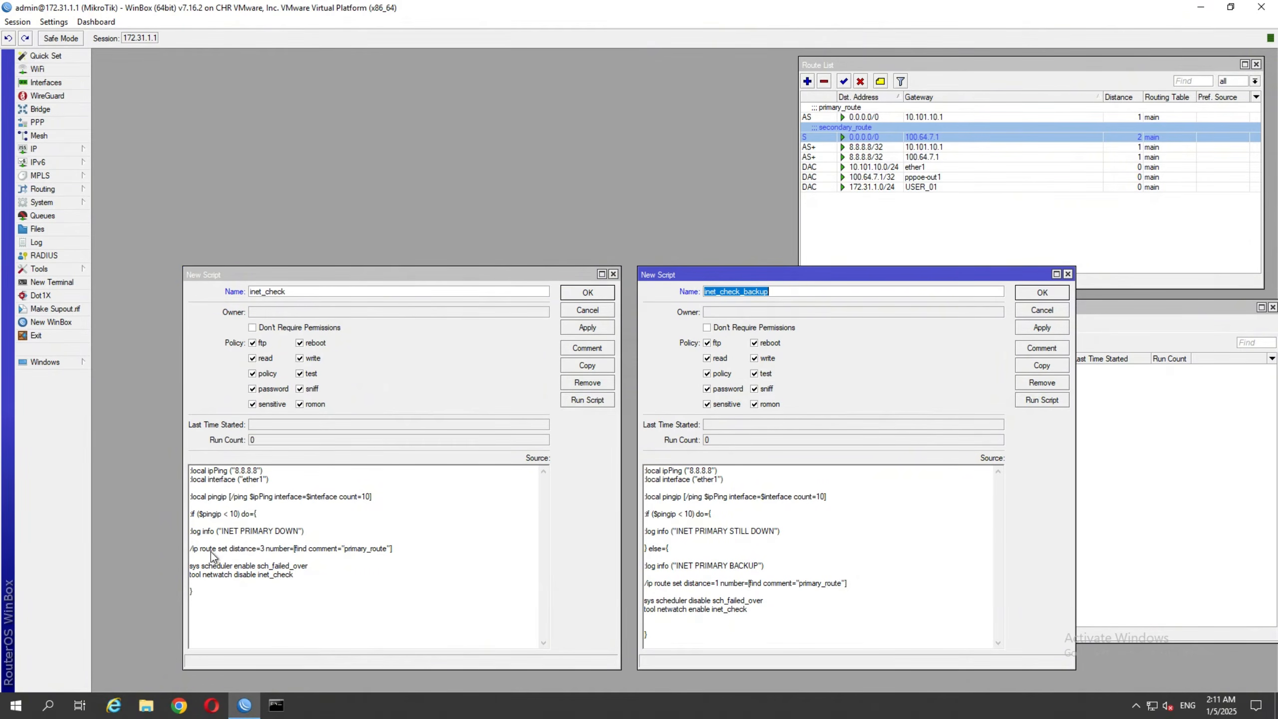
pyautogui.click(325, 556)
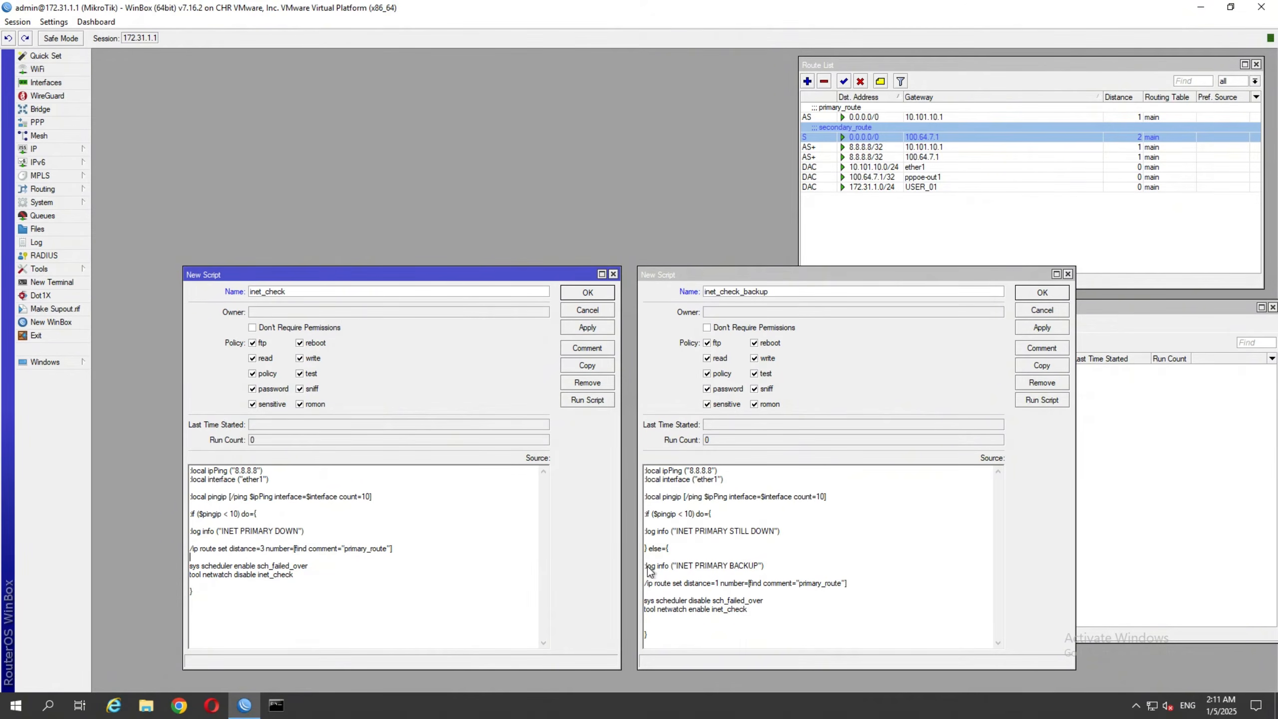
pyautogui.click(269, 610)
# Open the Scheduler and start a new schedule, arranging the windows so both scripts stay in view.
pyautogui.moveTo(317, 274); pyautogui.dragTo(234, 275)
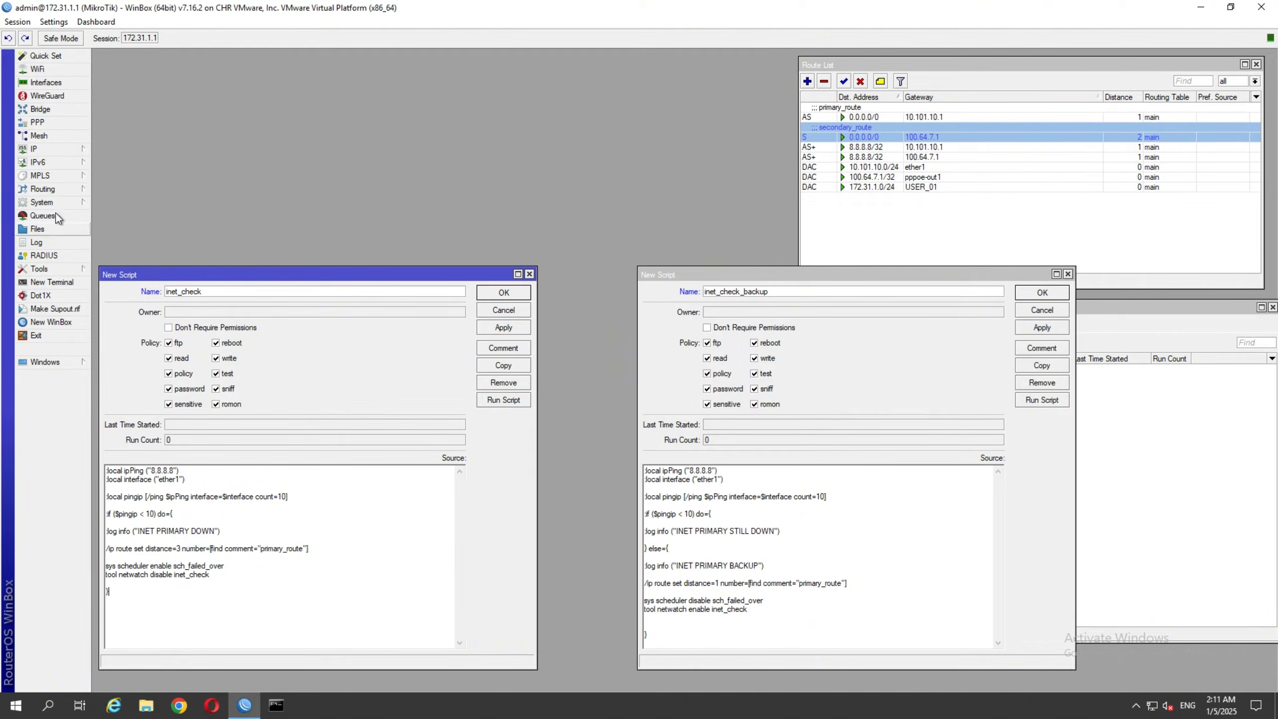
pyautogui.click(47, 202)
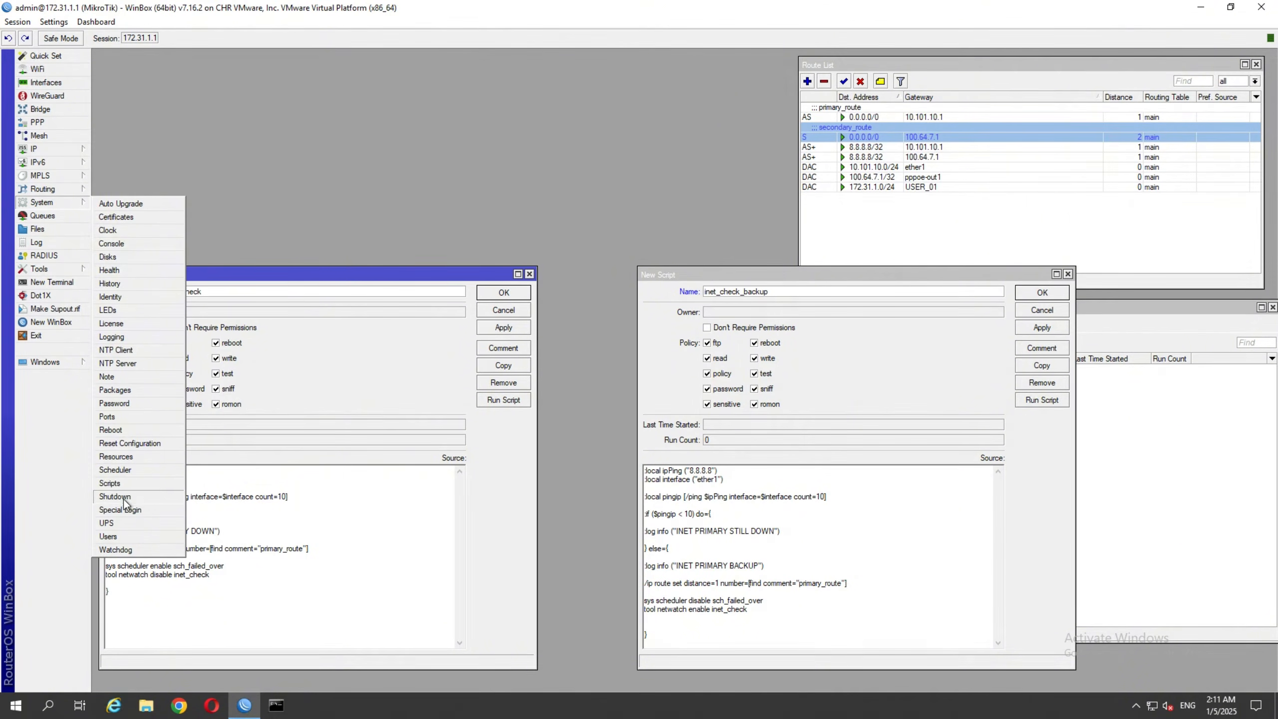
pyautogui.click(116, 470)
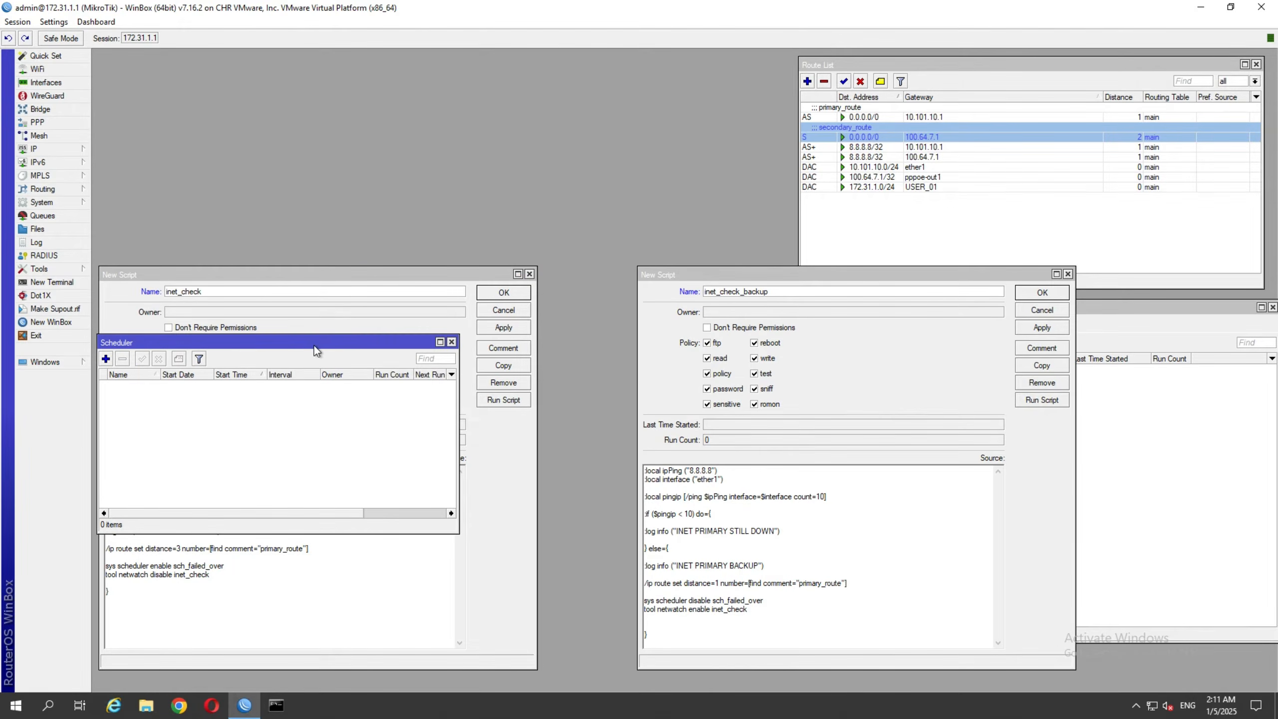
pyautogui.moveTo(274, 341); pyautogui.dragTo(477, 77)
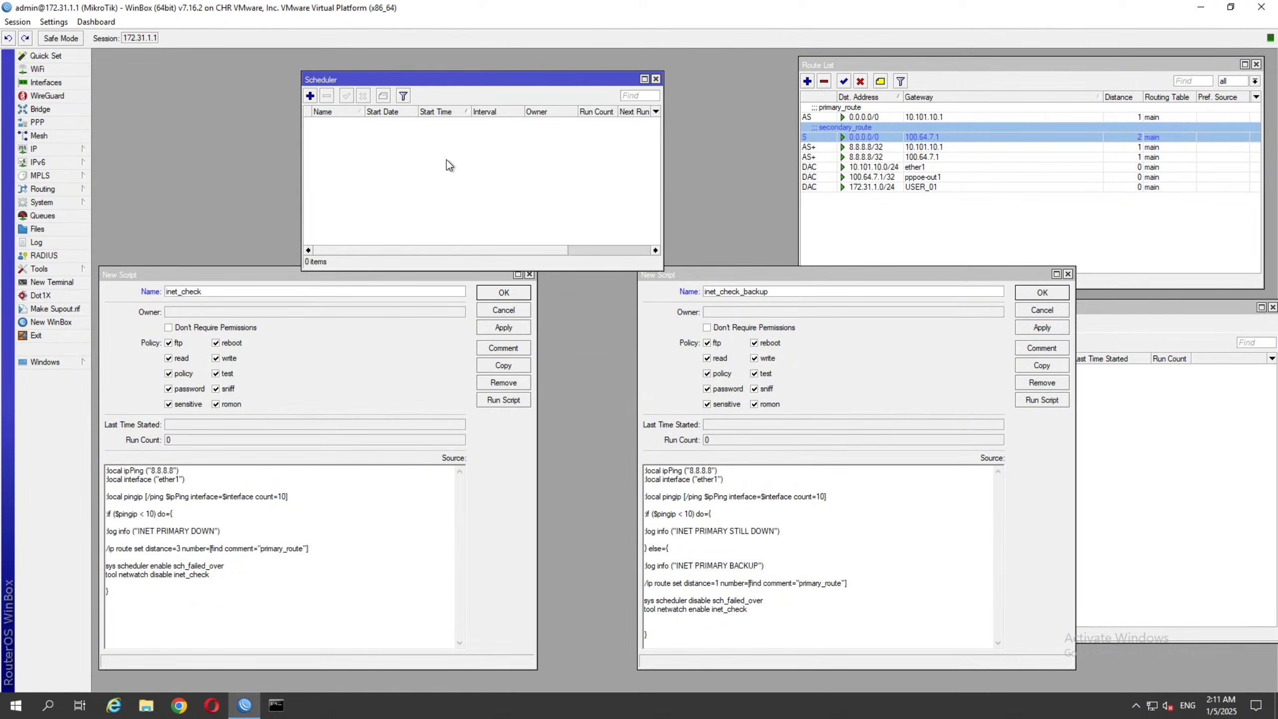
pyautogui.click(311, 98)
pyautogui.click(1045, 513)
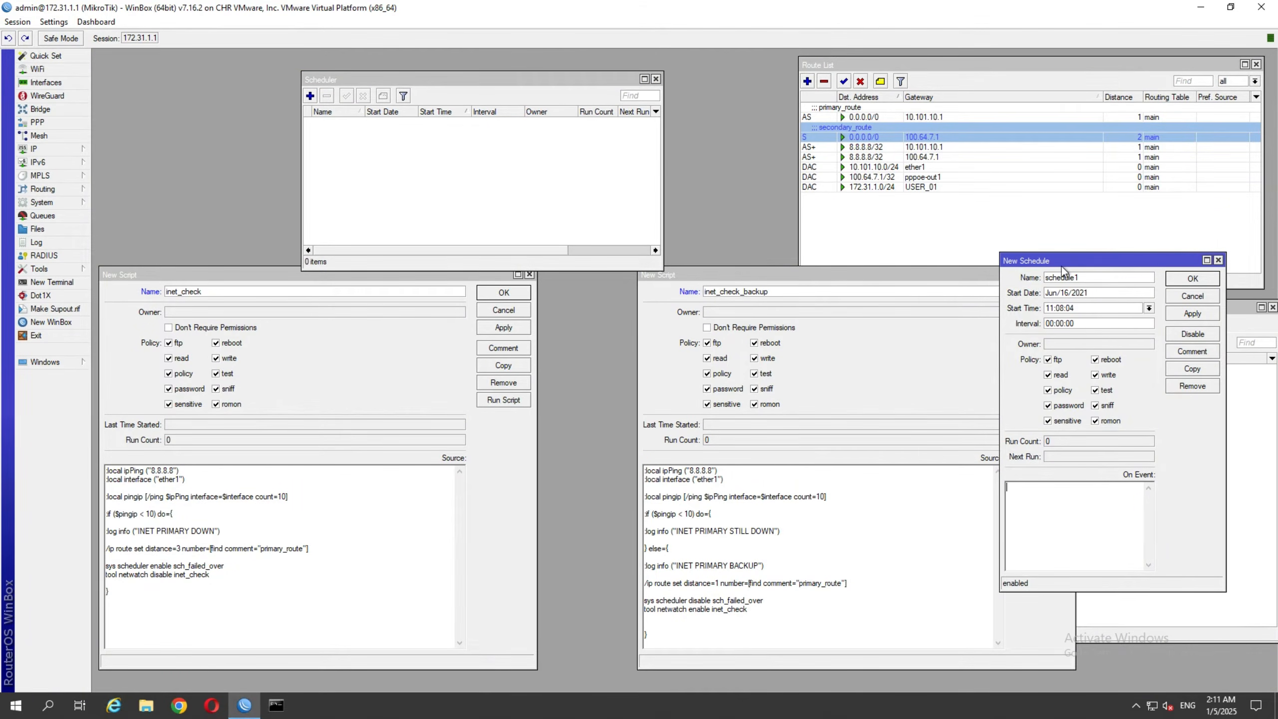
pyautogui.moveTo(1059, 265); pyautogui.dragTo(605, 259)
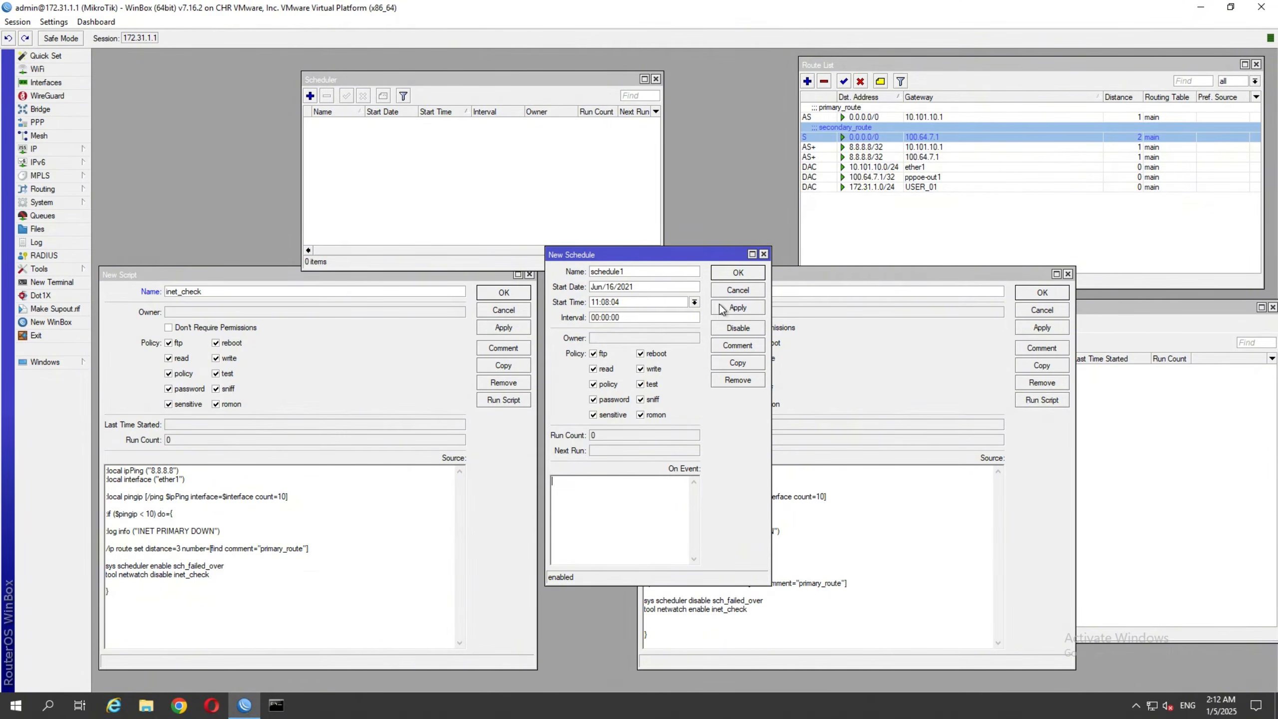
# Name the schedule sch_failed_over, set its interval to 00:00:10 and enter inet_check_backup as the On Event script.
pyautogui.moveTo(638, 275); pyautogui.dragTo(552, 272)
pyautogui.write('sch_failed_over')
pyautogui.moveTo(610, 317); pyautogui.dragTo(616, 318)
pyautogui.write('1')
pyautogui.click(679, 515)
pyautogui.write('inet_check_backup')
# Check the scheduler enable line in inet_check, save the sch_failed_over schedule as disabled and close its window.
pyautogui.click(198, 565)
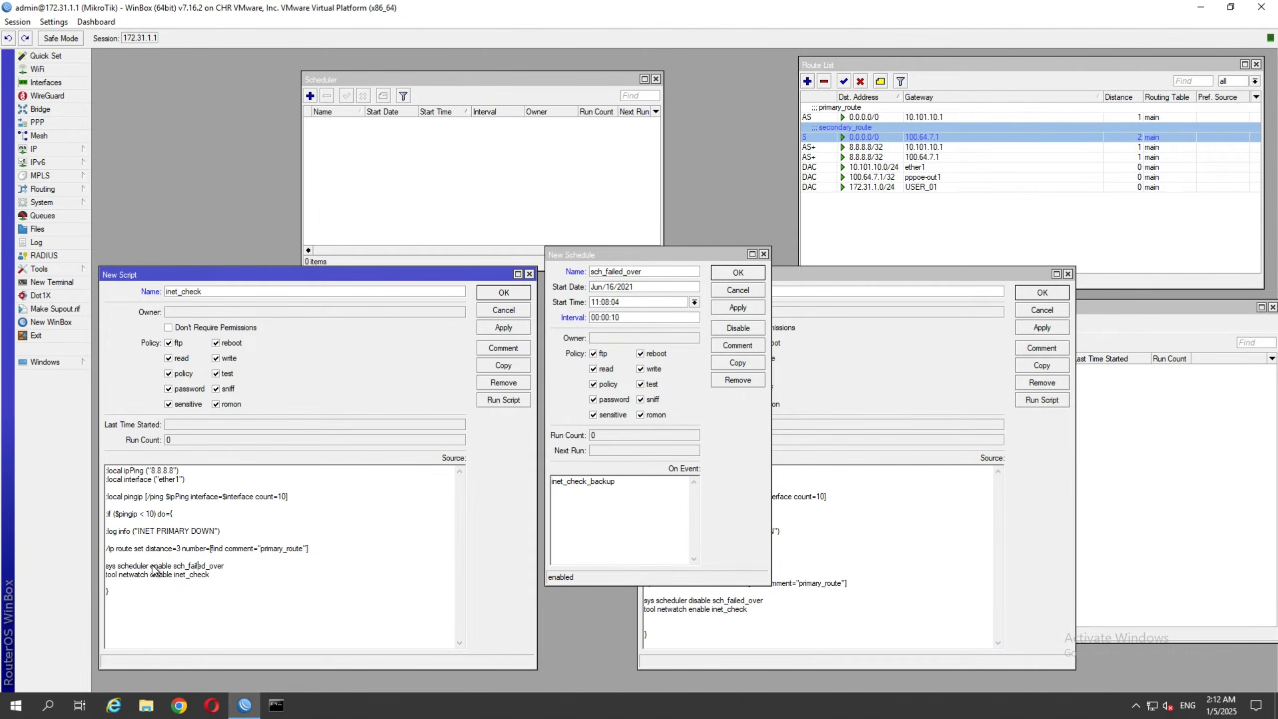
pyautogui.click(172, 566)
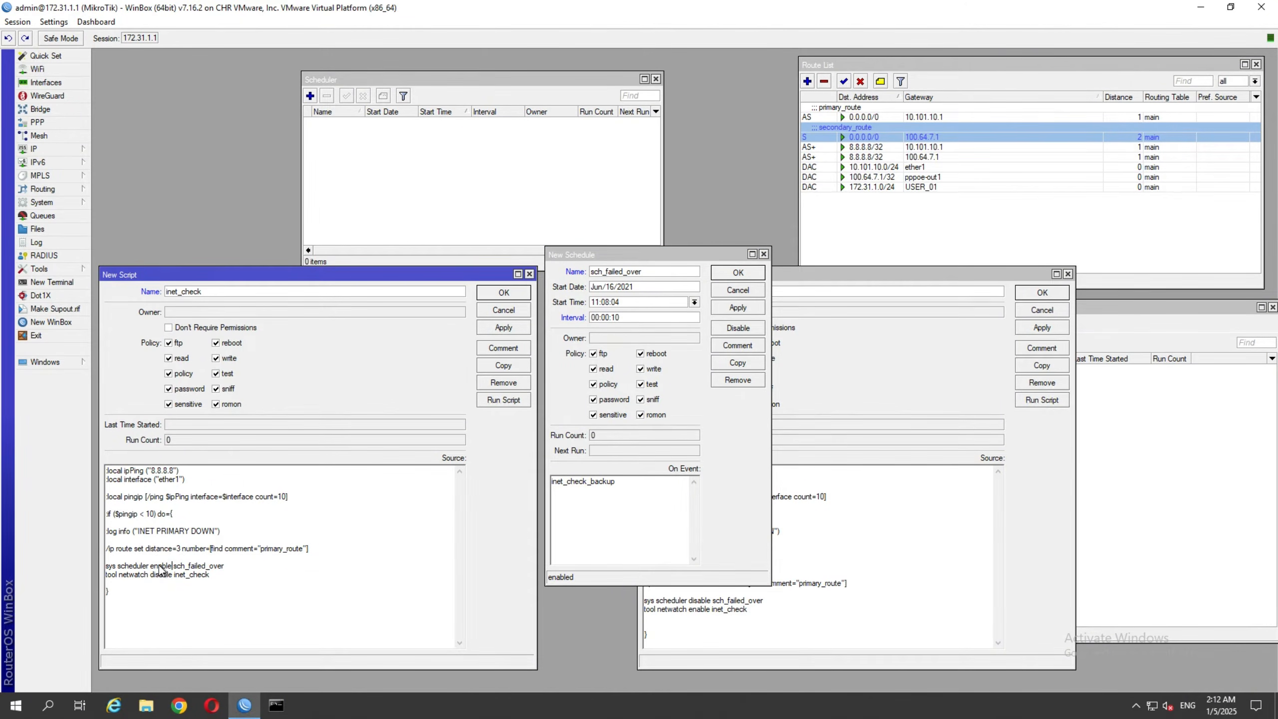
pyautogui.click(749, 330)
pyautogui.click(694, 367)
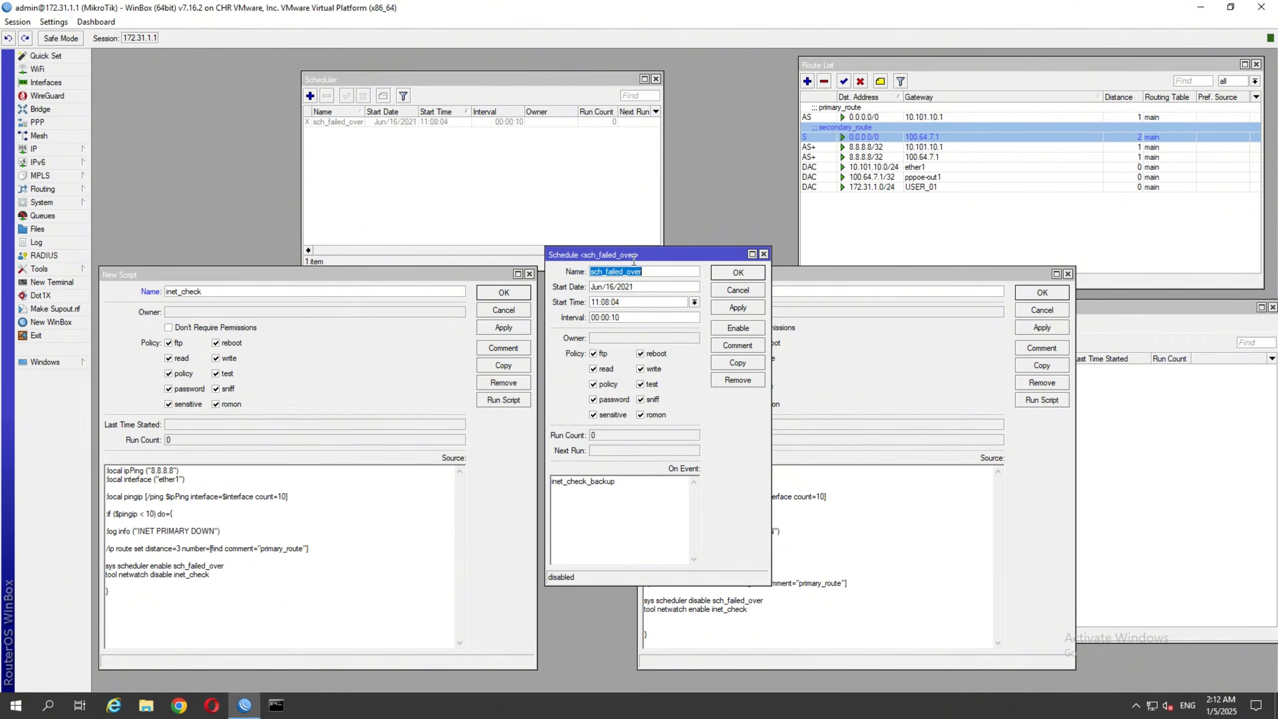
pyautogui.click(372, 122)
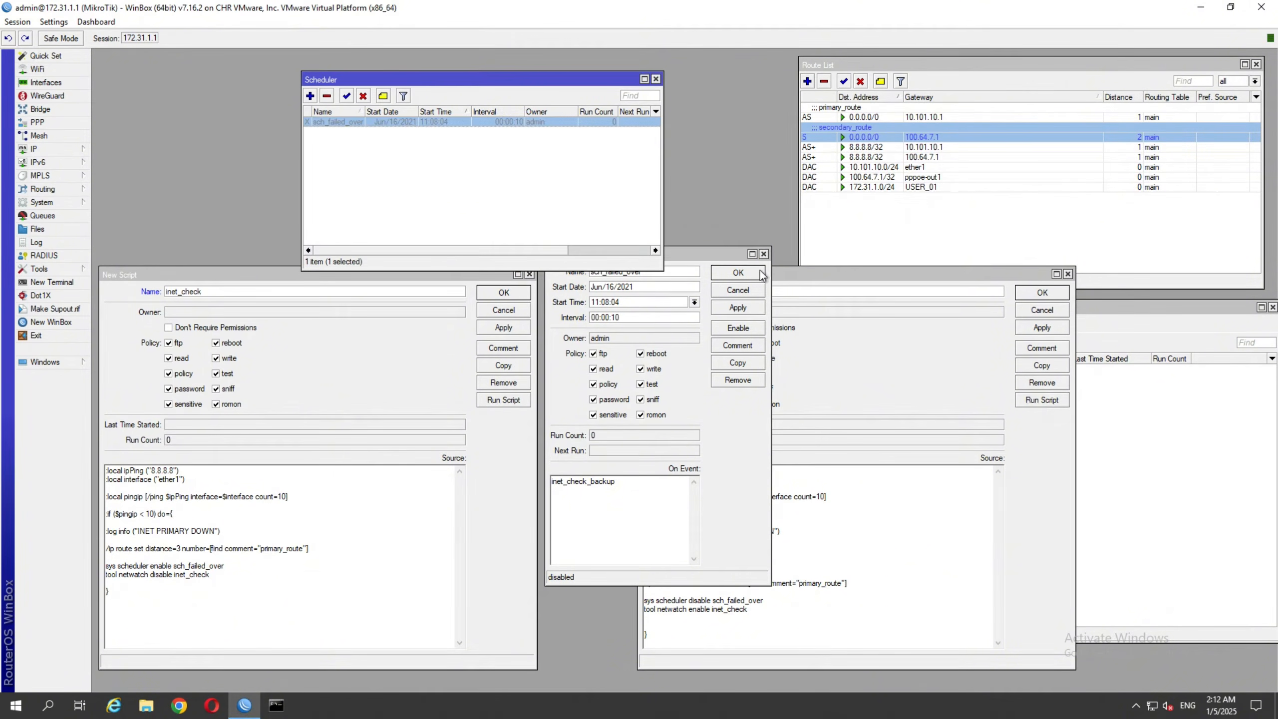
pyautogui.click(762, 253)
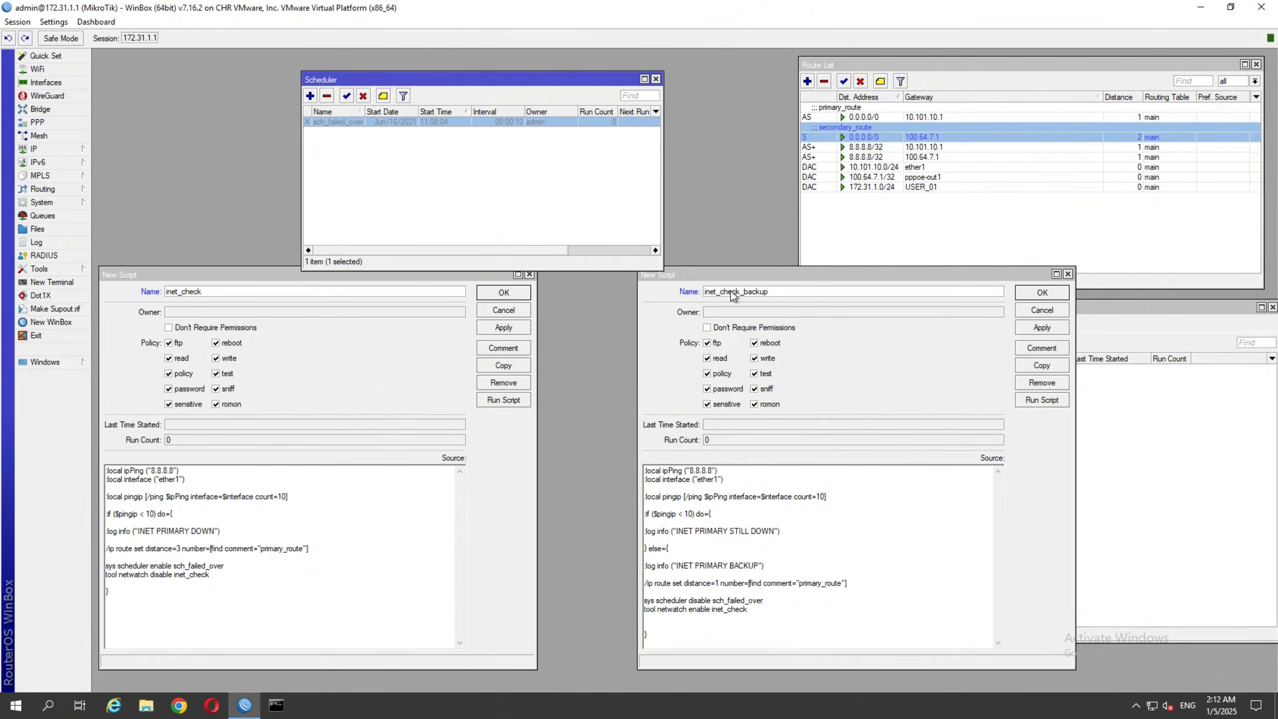
# Examine the INET PRIMARY STILL DOWN and INET PRIMARY BACKUP log lines of inet_check_backup alongside the 8.8.8.8 route.
pyautogui.click(905, 328)
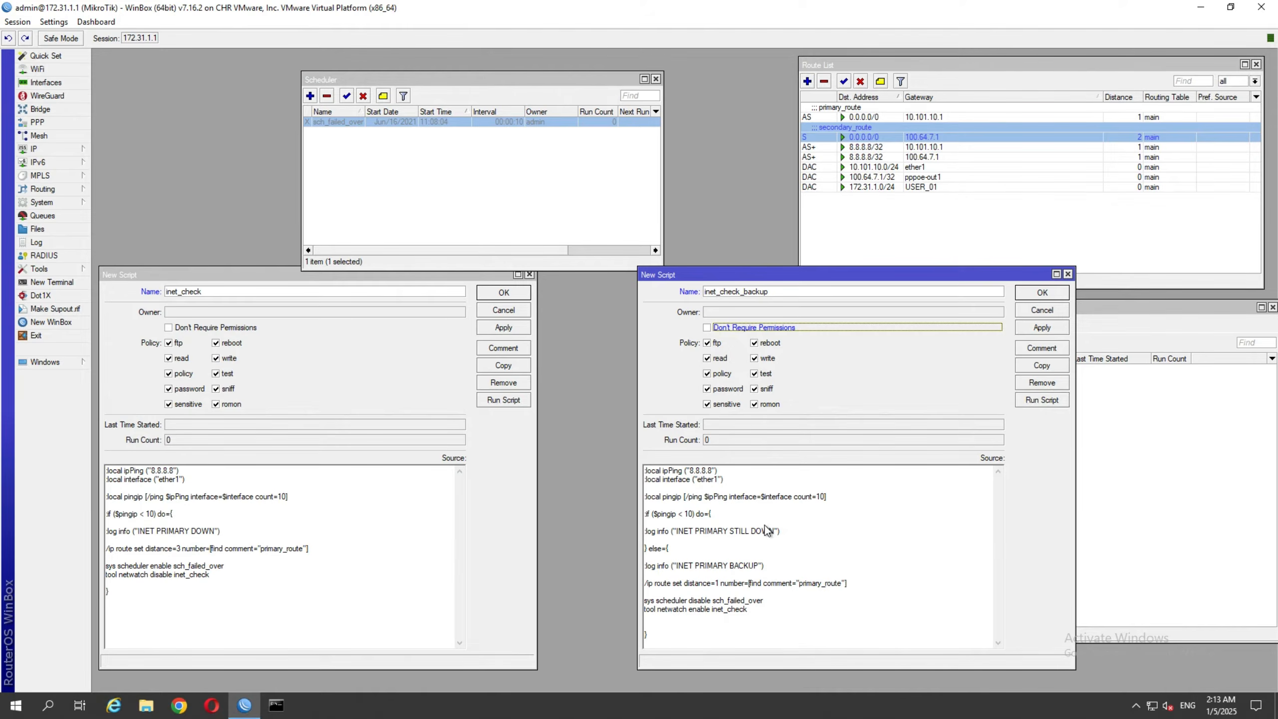
pyautogui.click(857, 151)
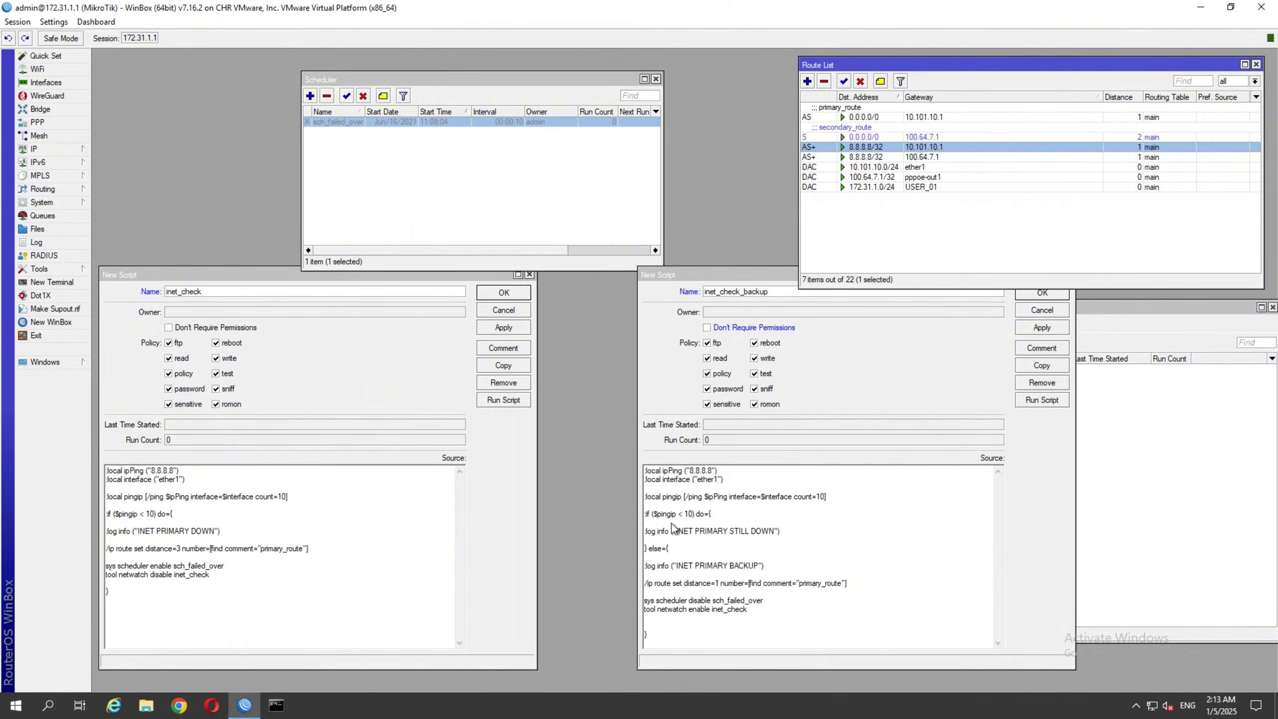
pyautogui.moveTo(778, 531); pyautogui.dragTo(641, 523)
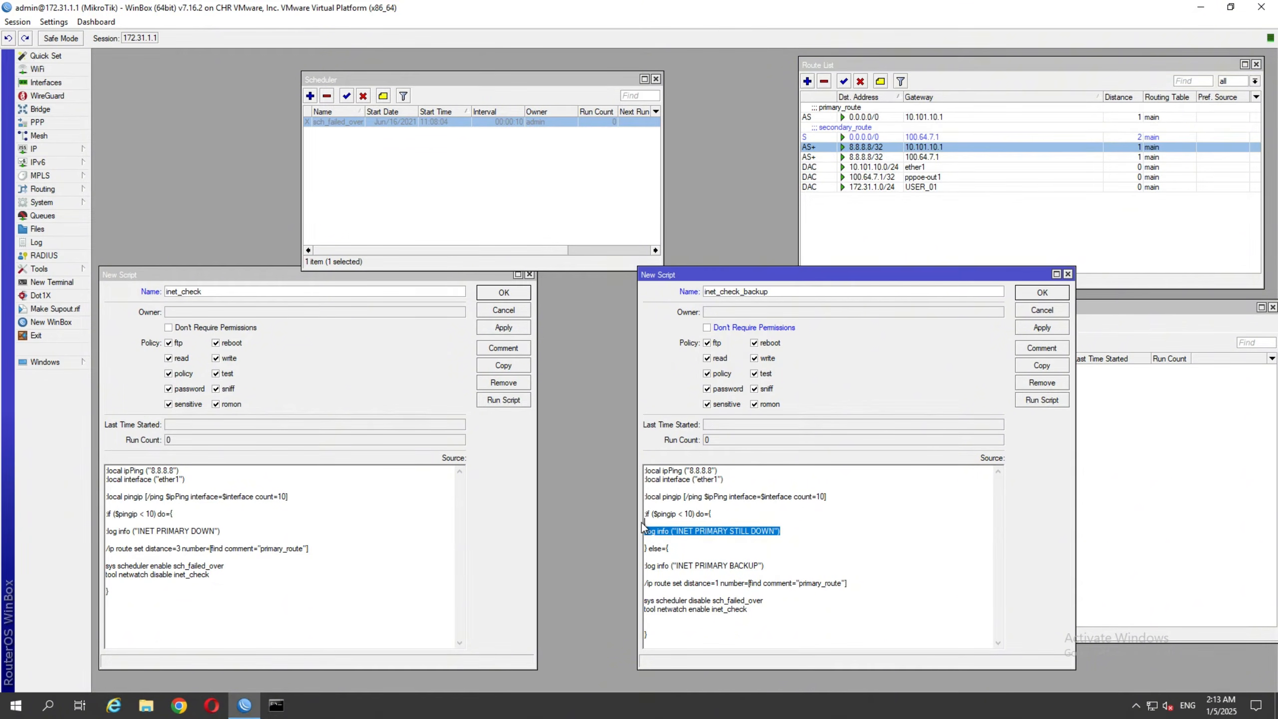
pyautogui.click(783, 530)
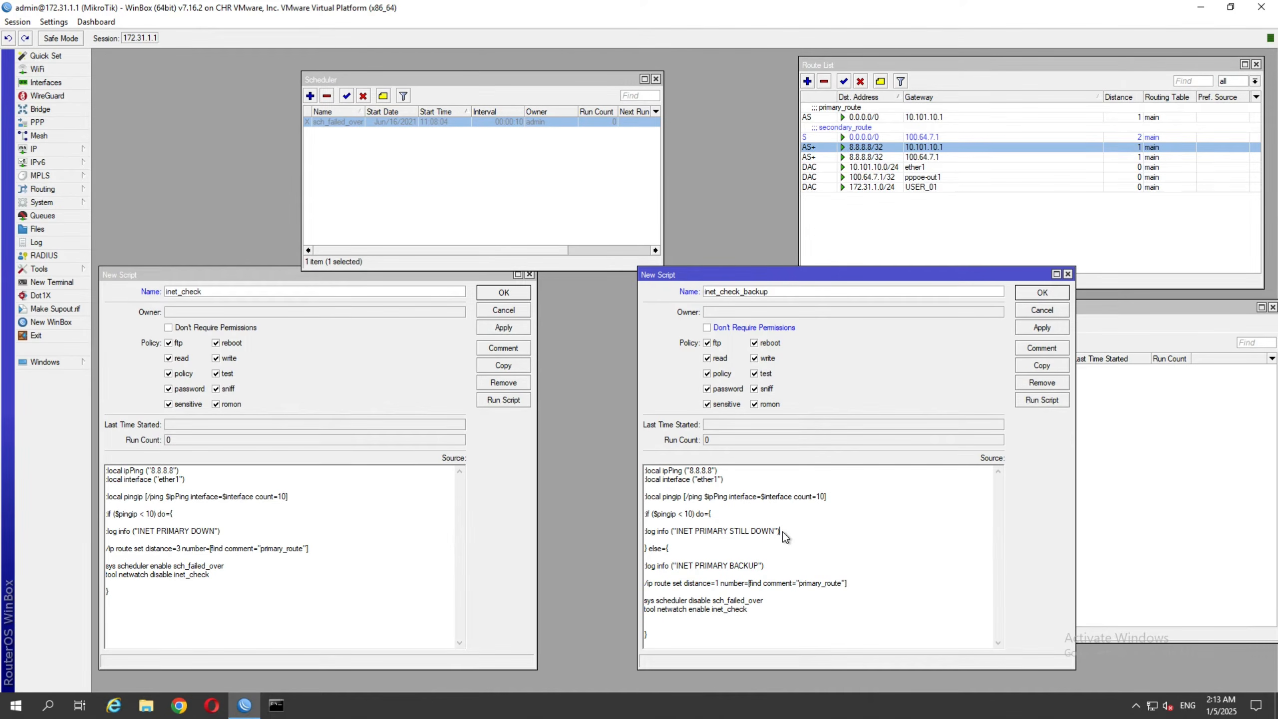
pyautogui.moveTo(782, 530); pyautogui.dragTo(645, 531)
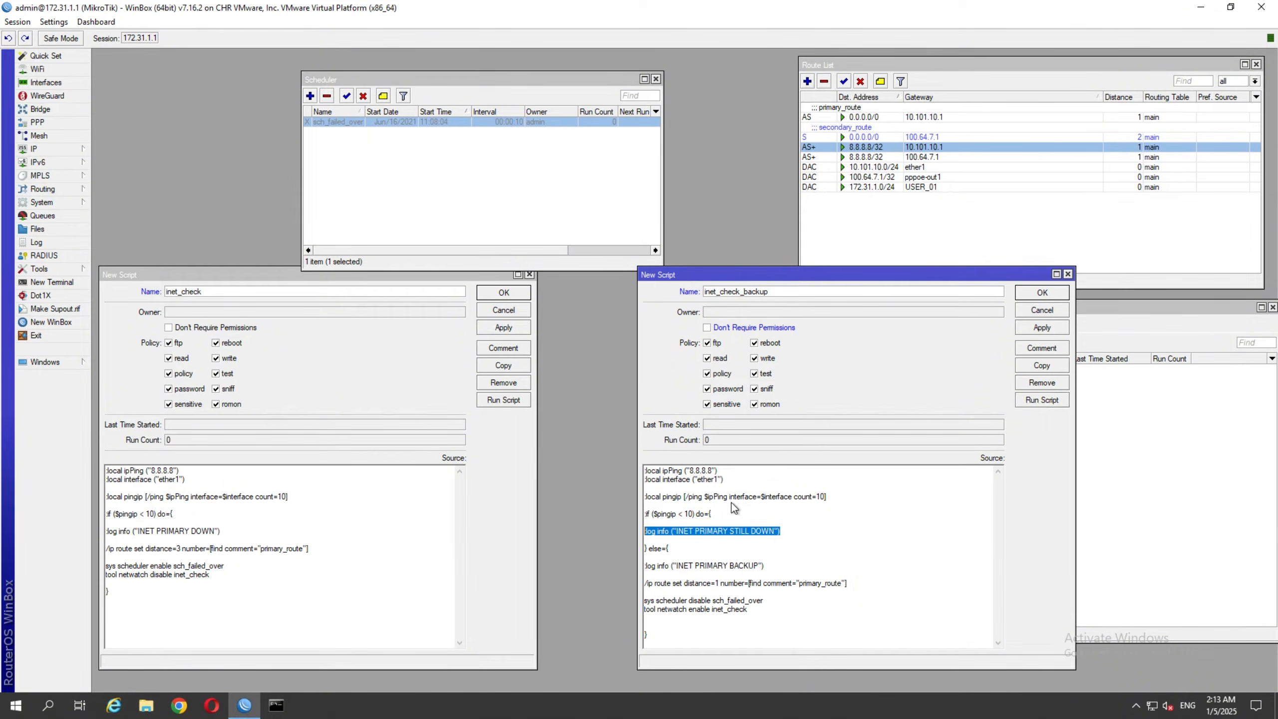
pyautogui.moveTo(781, 566); pyautogui.dragTo(591, 559)
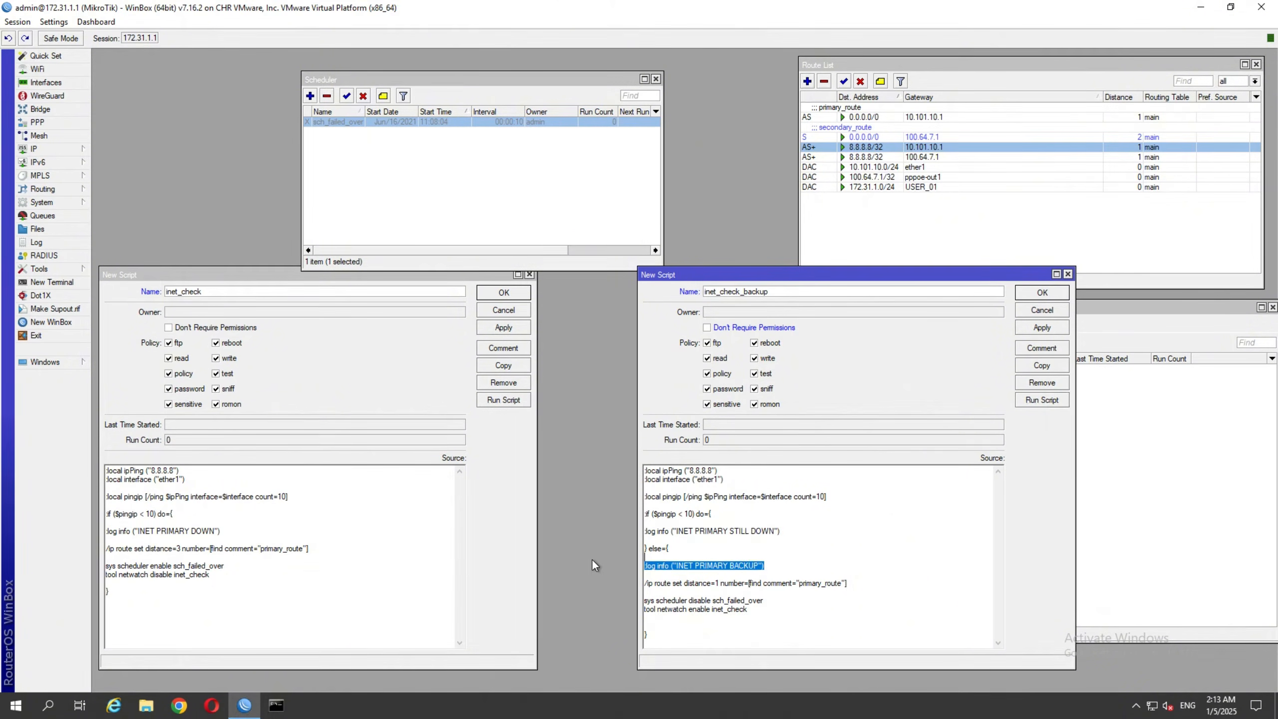
# Review the scheduler disable and netwatch enable lines of inet_check_backup alongside the Scheduler entry.
pyautogui.click(701, 566)
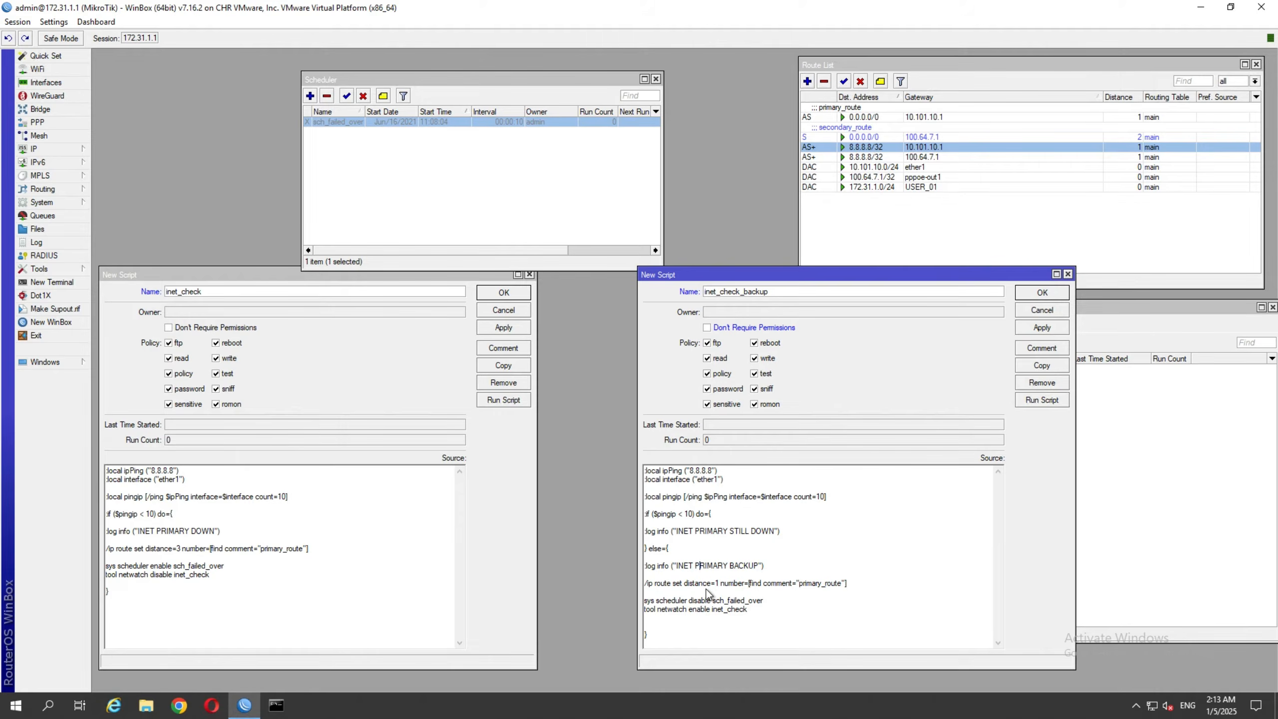
pyautogui.click(501, 182)
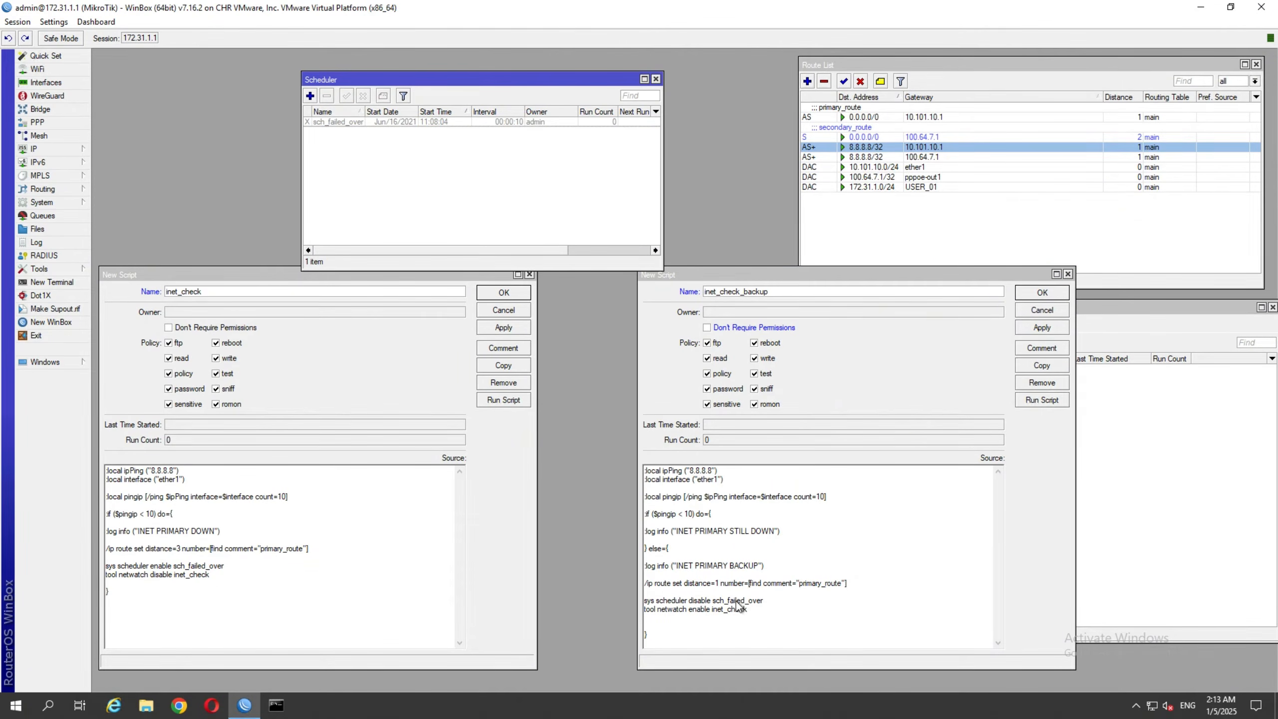
pyautogui.moveTo(753, 615); pyautogui.dragTo(602, 610)
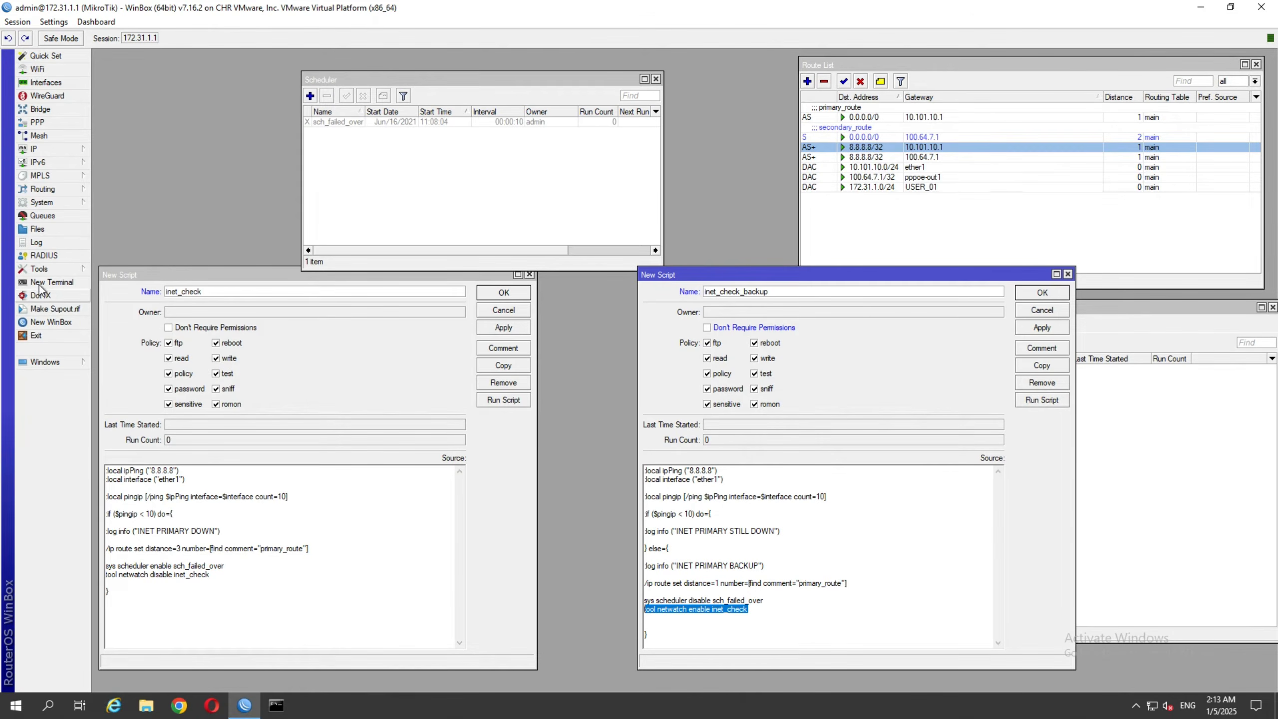
# Open Netwatch, reposition its window beside the Scheduler and open the 8.8.8.8 host entry.
pyautogui.click(51, 269)
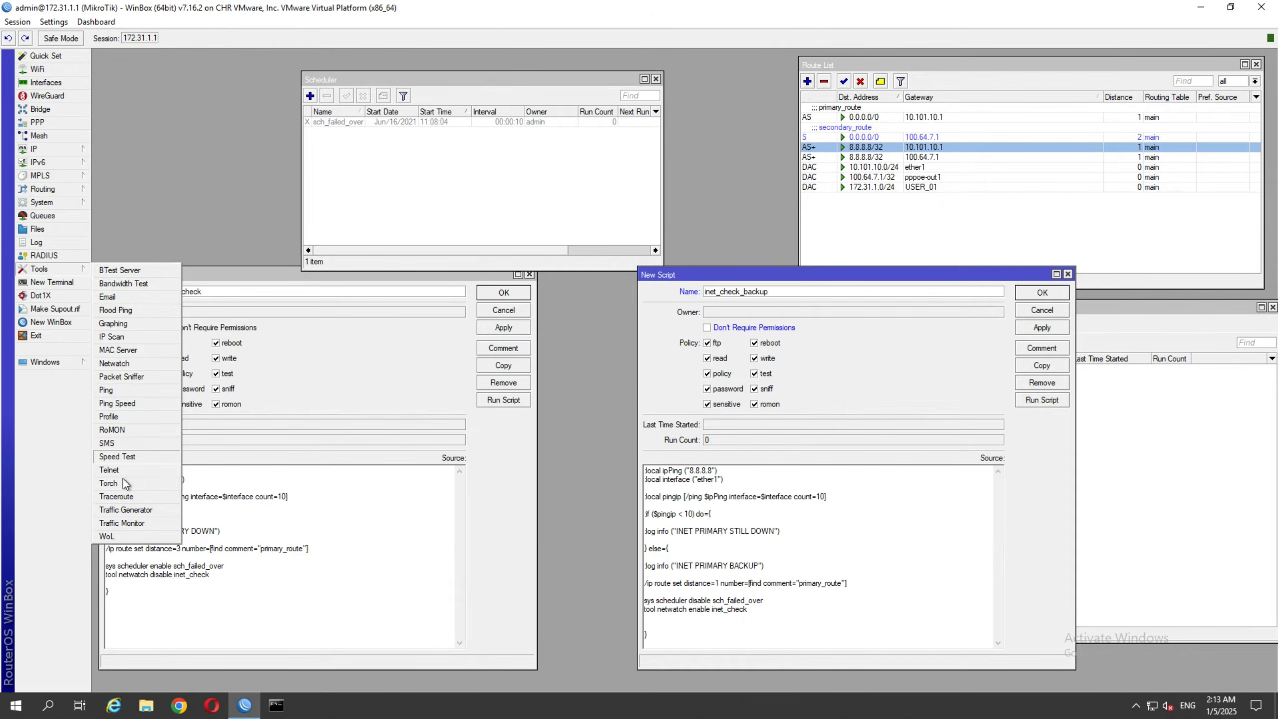
pyautogui.click(111, 367)
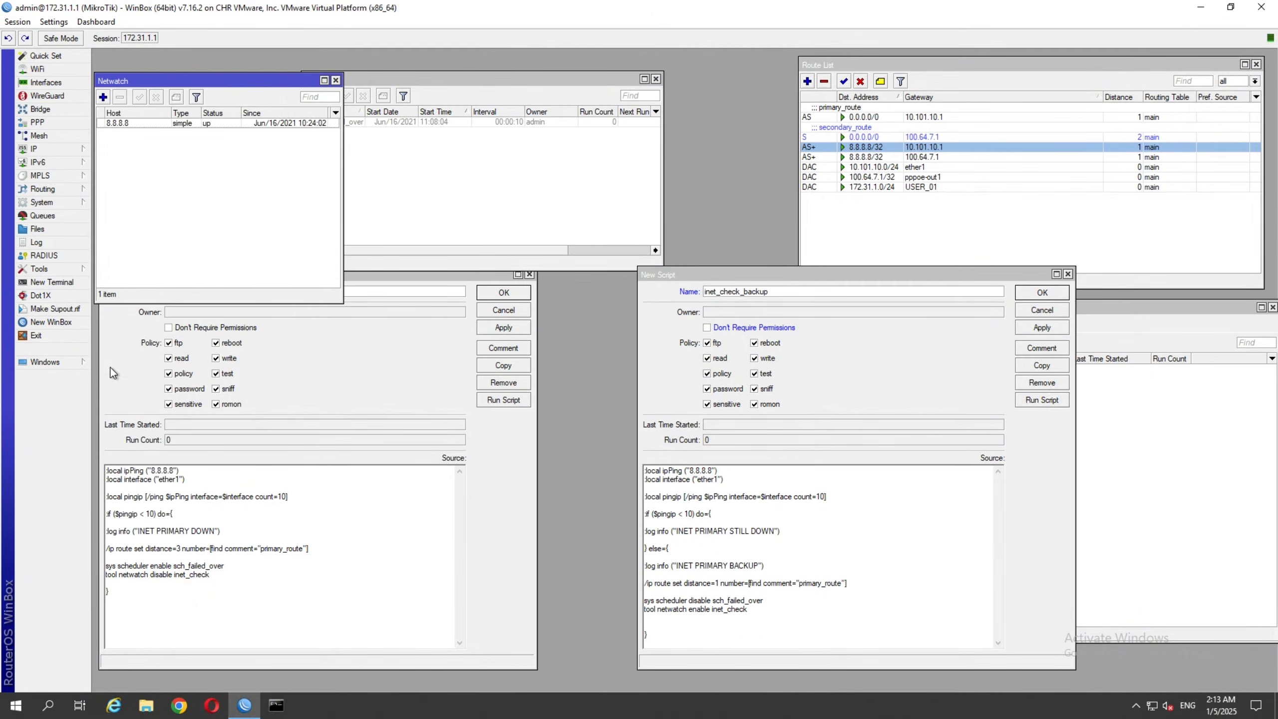
pyautogui.click(152, 124)
pyautogui.moveTo(203, 81); pyautogui.dragTo(462, 177)
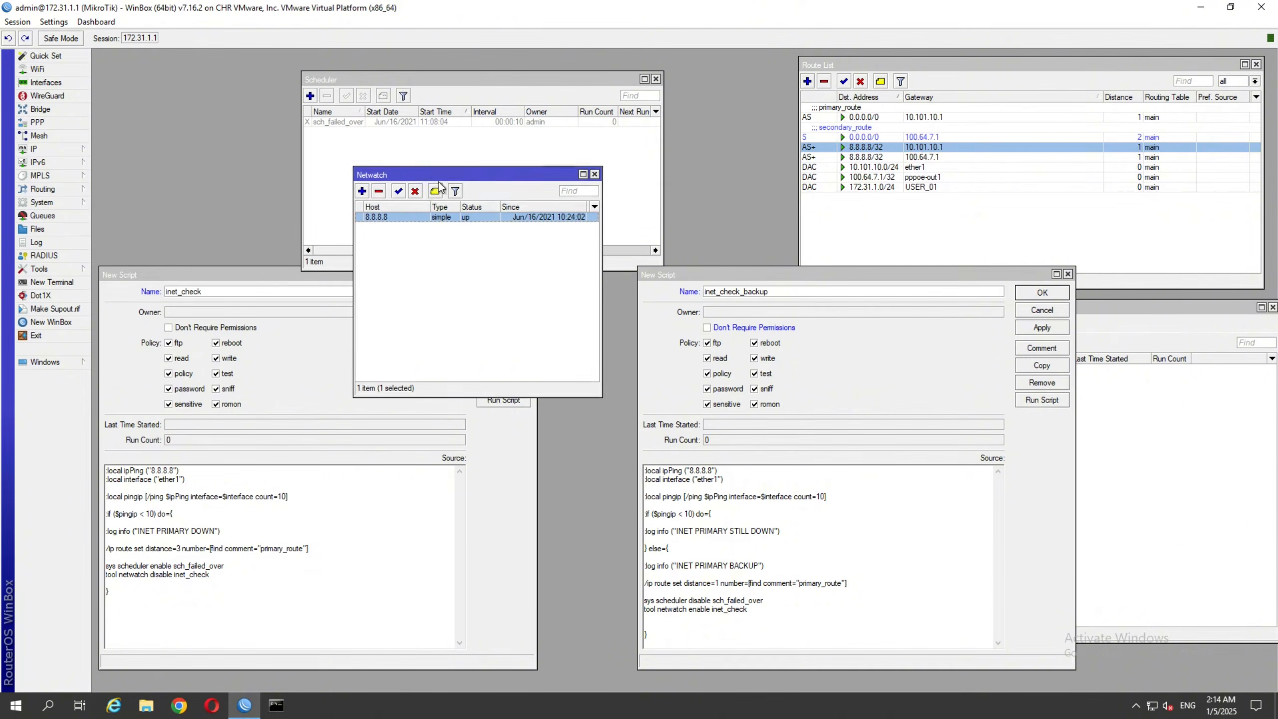
pyautogui.doubleClick(414, 220)
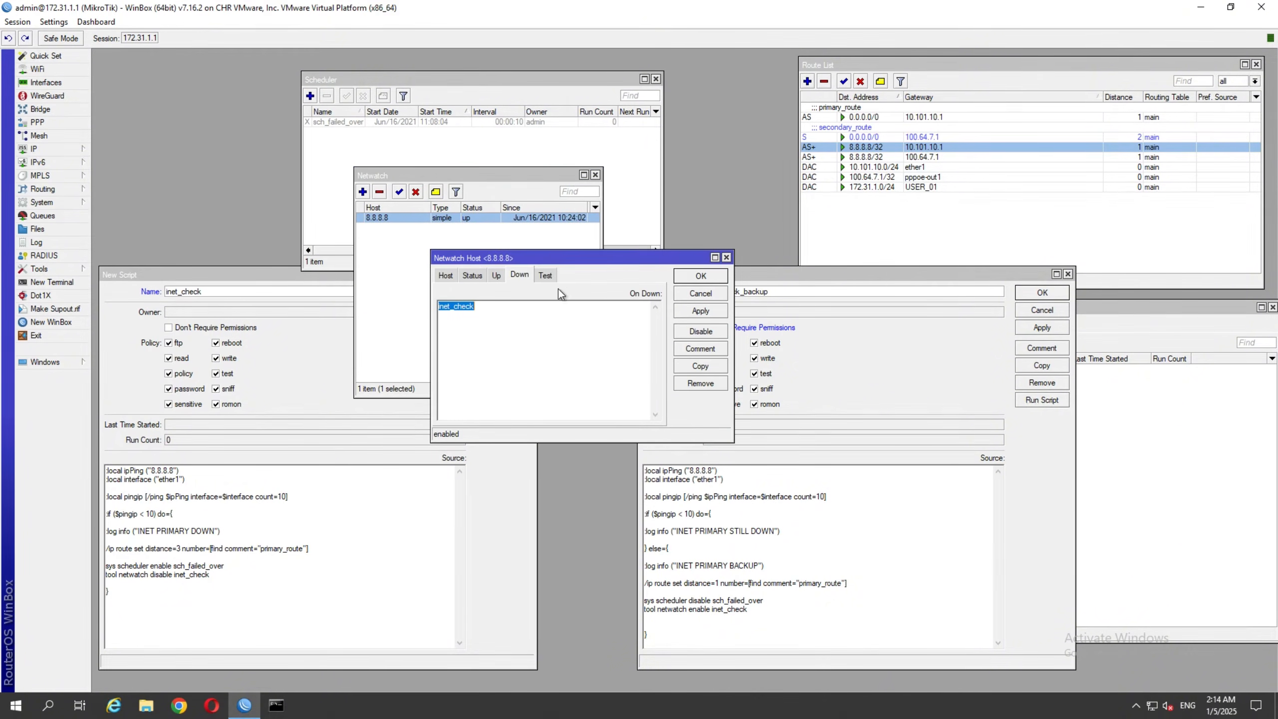
# Examine the netwatch entry's name, type, interval and host, and compare them with the primary_route entry.
pyautogui.click(445, 274)
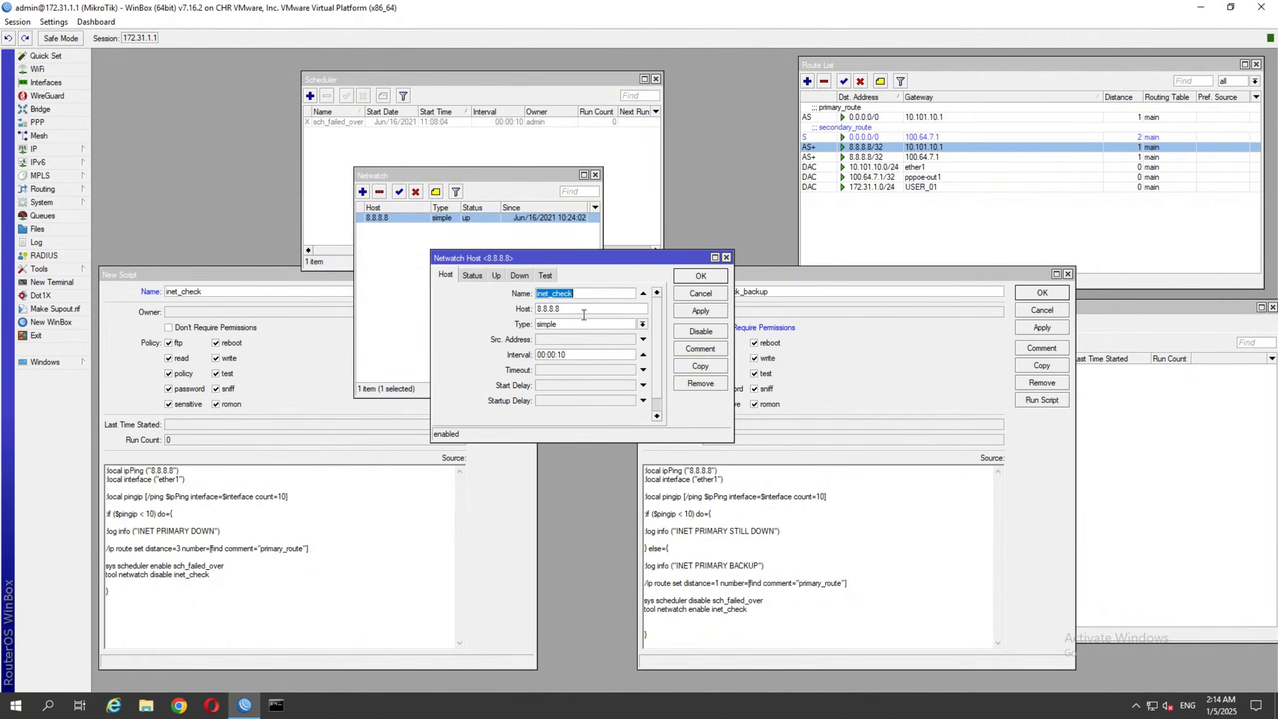
pyautogui.click(598, 327)
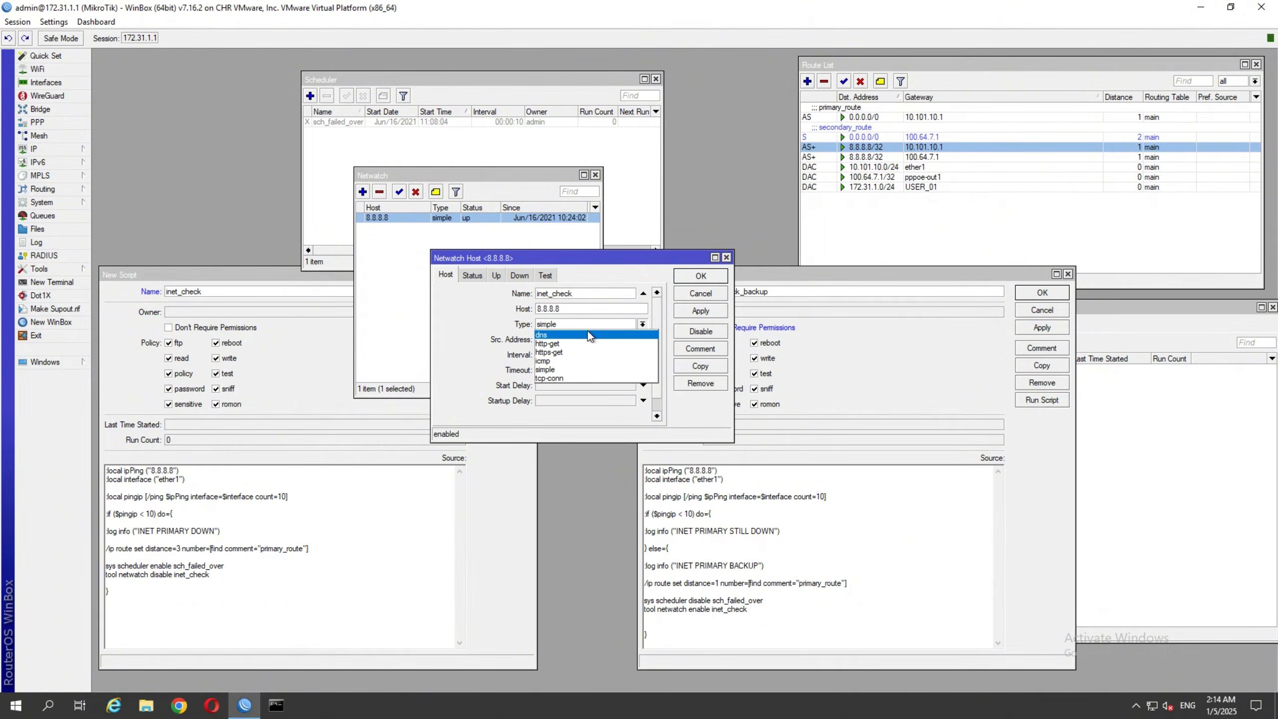
pyautogui.click(477, 292)
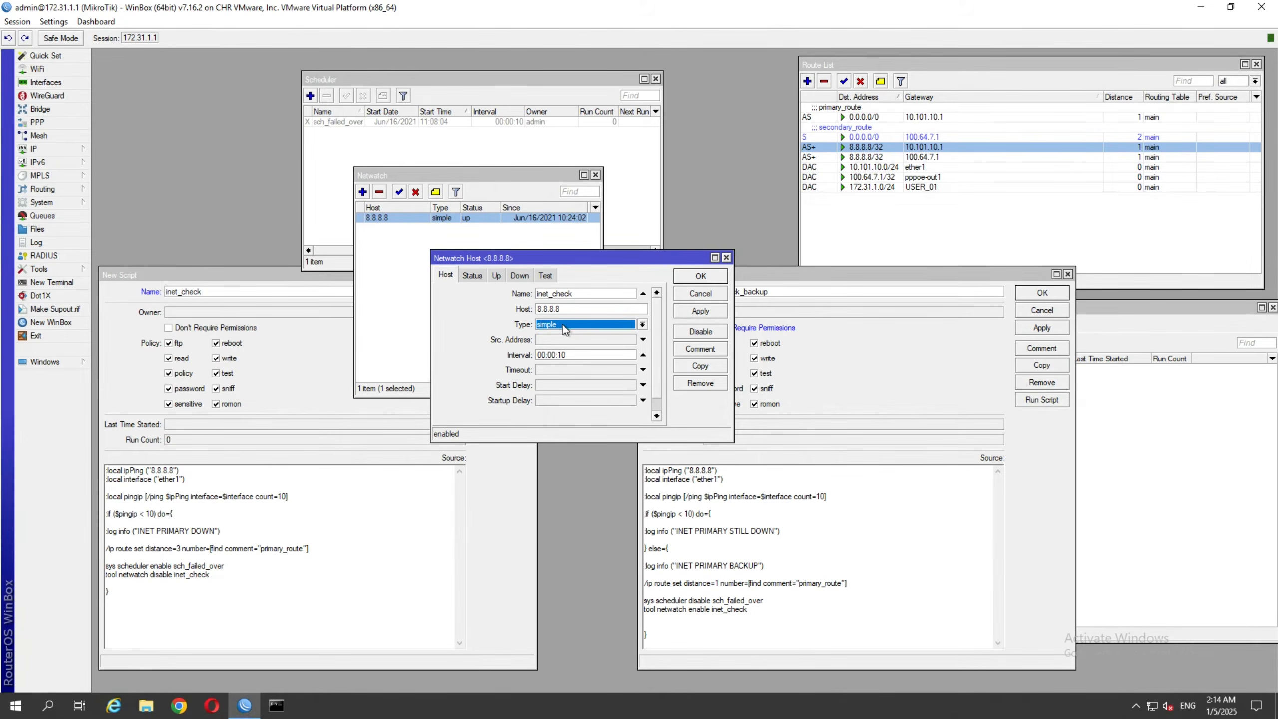
pyautogui.moveTo(570, 355); pyautogui.dragTo(505, 356)
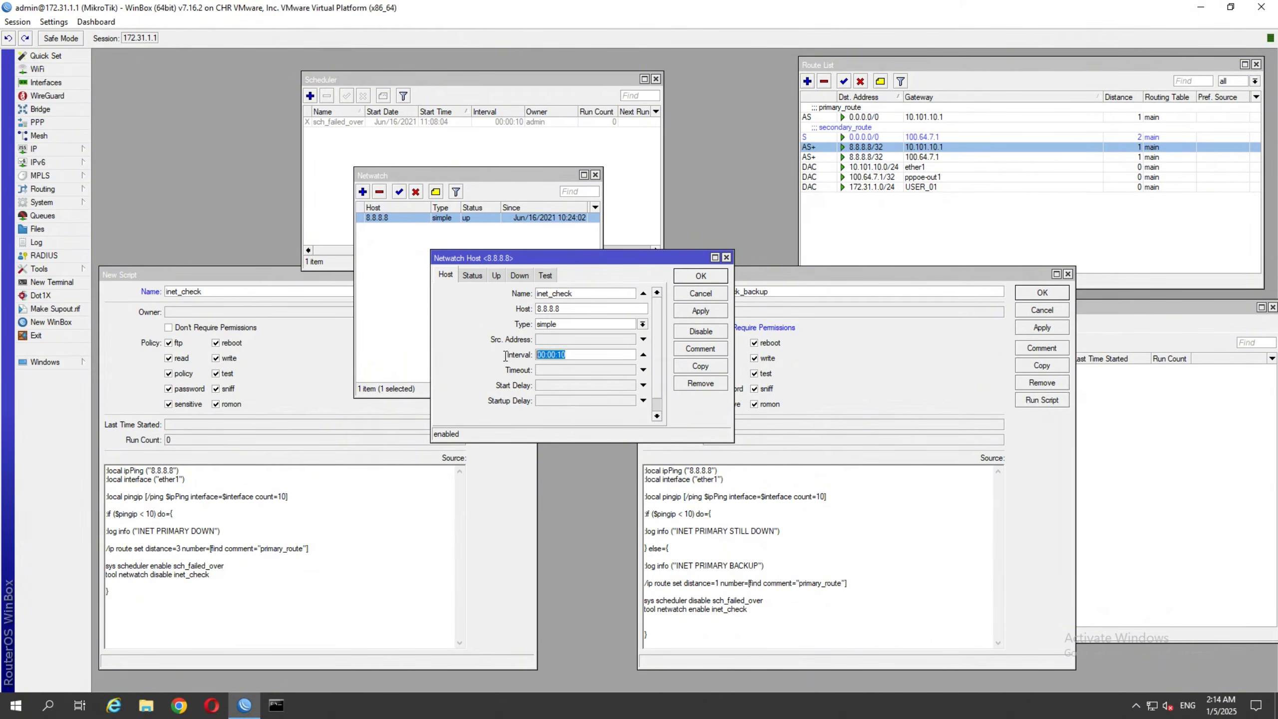
pyautogui.moveTo(569, 309); pyautogui.dragTo(523, 308)
pyautogui.click(836, 117)
pyautogui.click(475, 309)
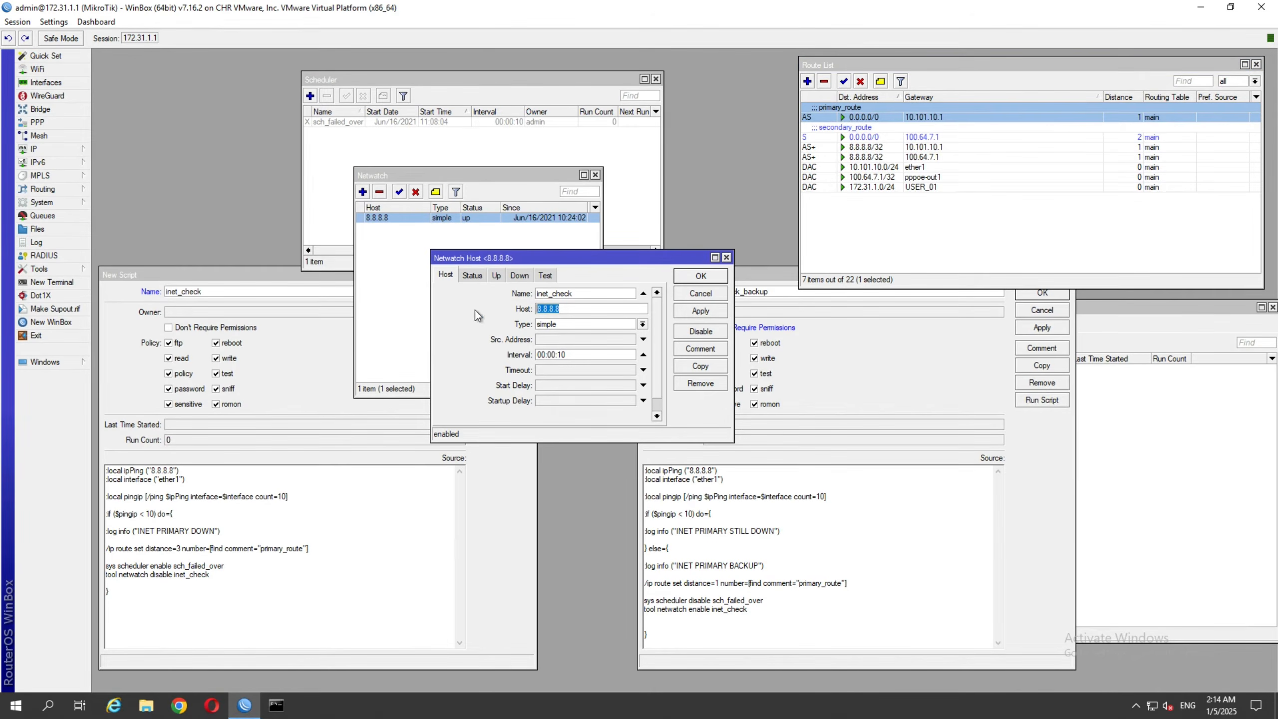
# Examine the netwatch entry's On Up and On Down scripts alongside the inet_check script and the host settings.
pyautogui.click(496, 276)
pyautogui.click(521, 277)
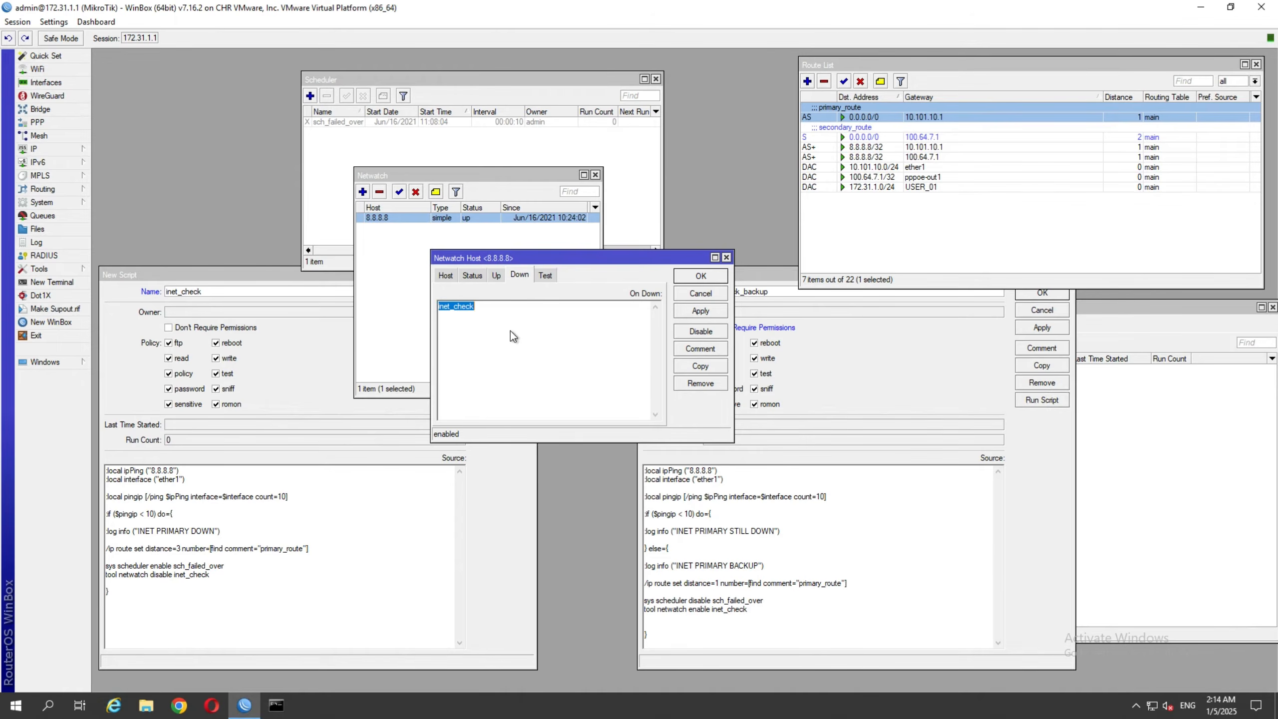
pyautogui.click(511, 335)
pyautogui.click(267, 350)
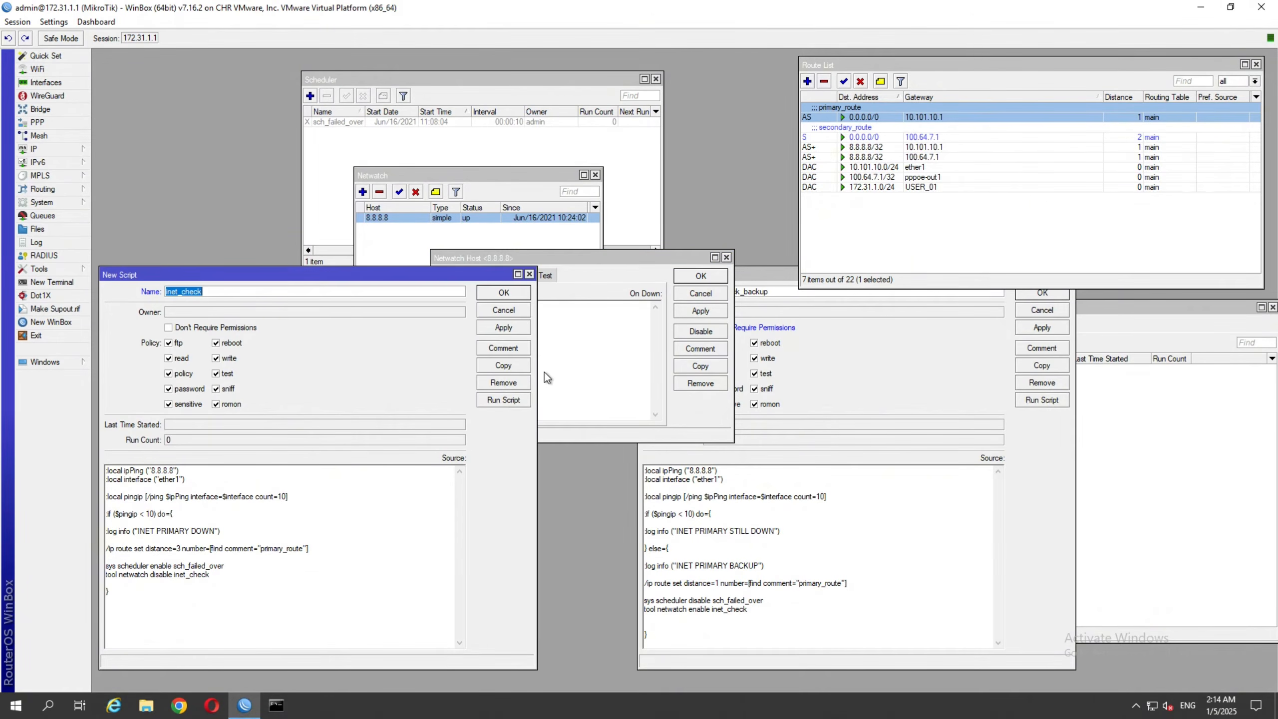
pyautogui.click(597, 281)
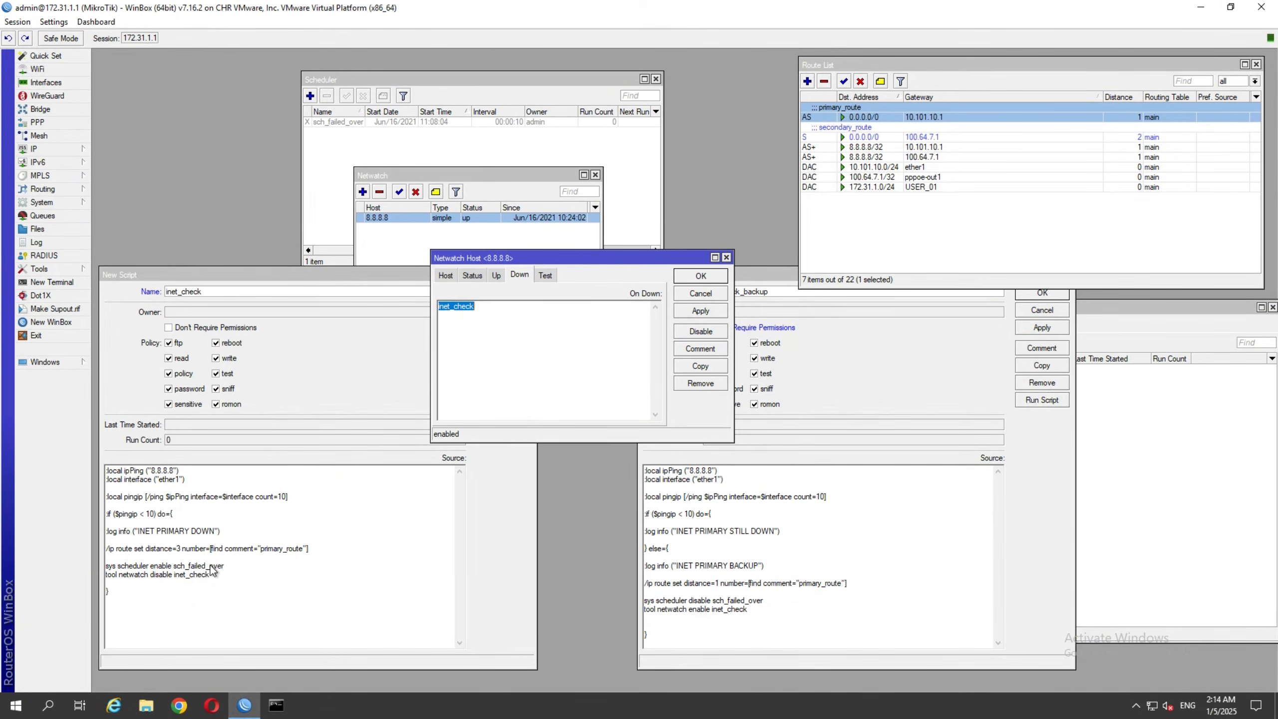
pyautogui.click(226, 566)
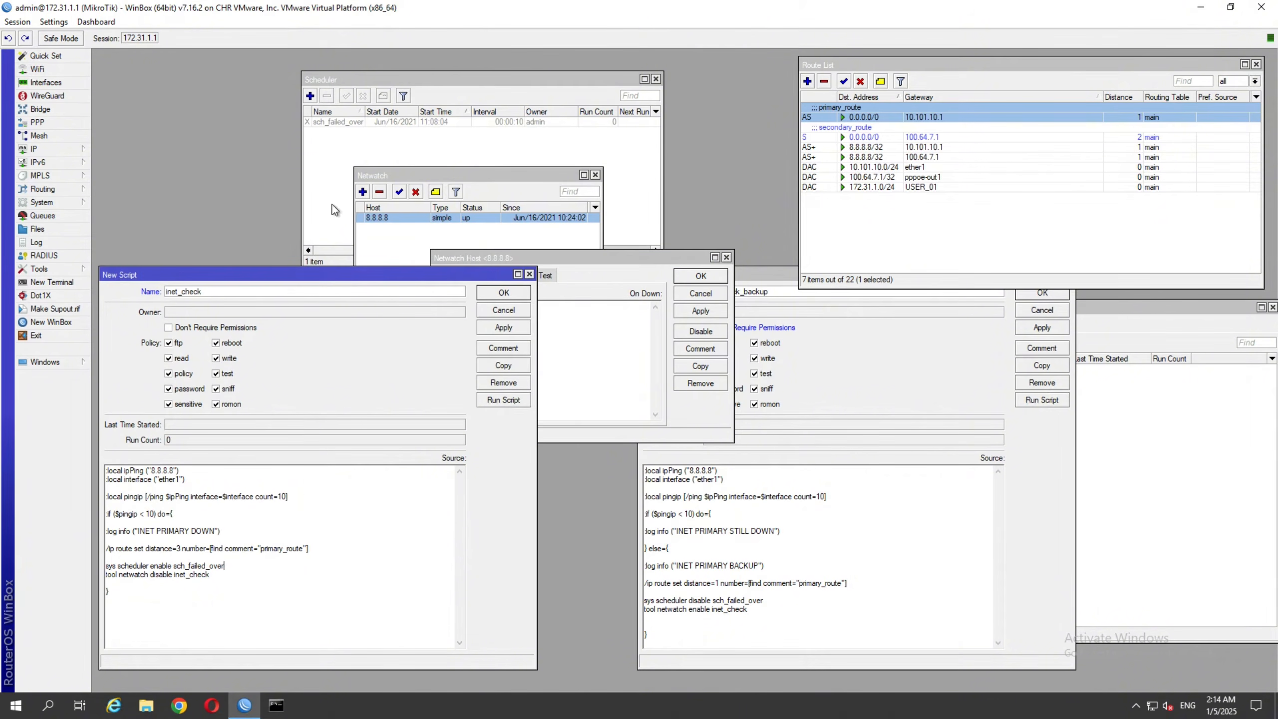
pyautogui.click(561, 297)
pyautogui.click(446, 275)
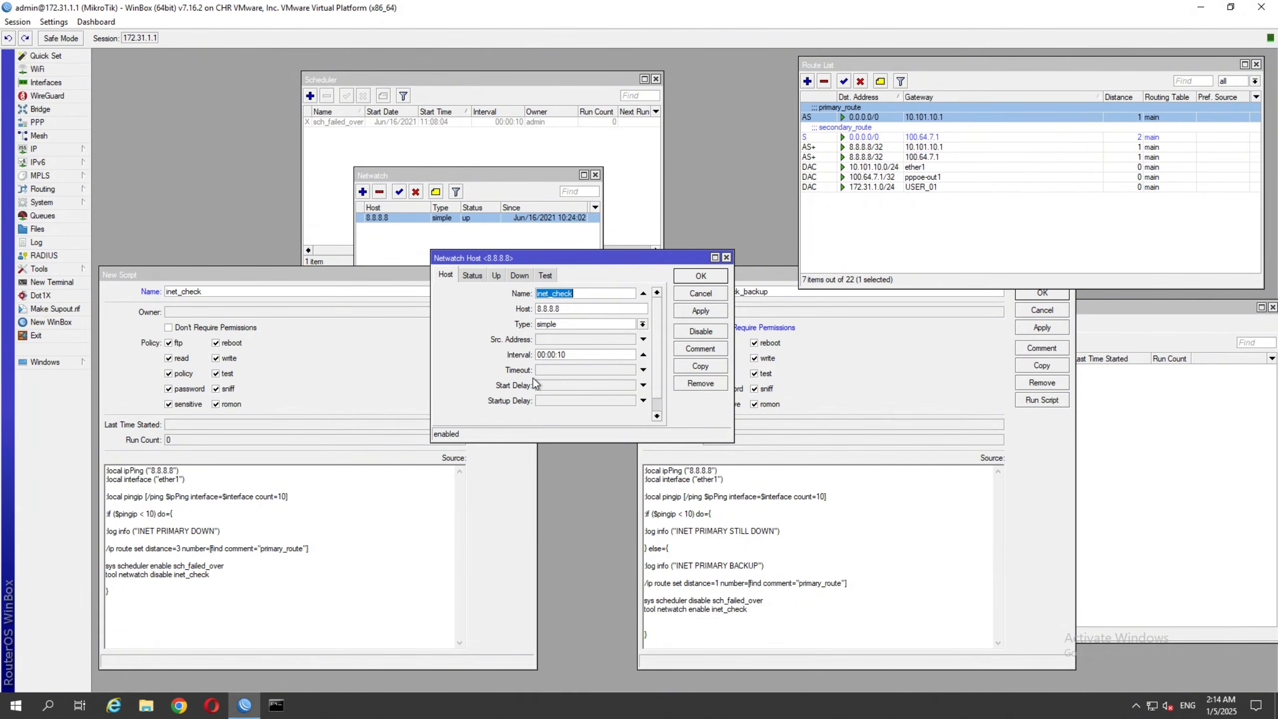
pyautogui.click(520, 277)
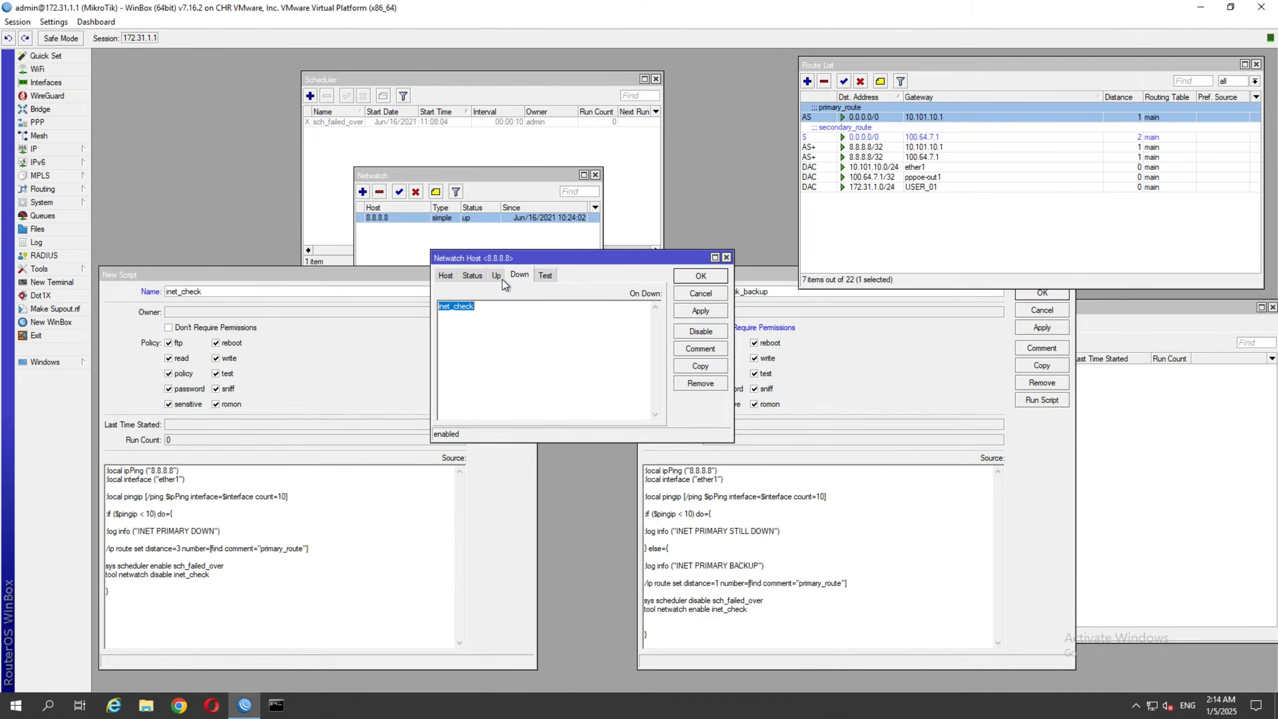
pyautogui.click(499, 277)
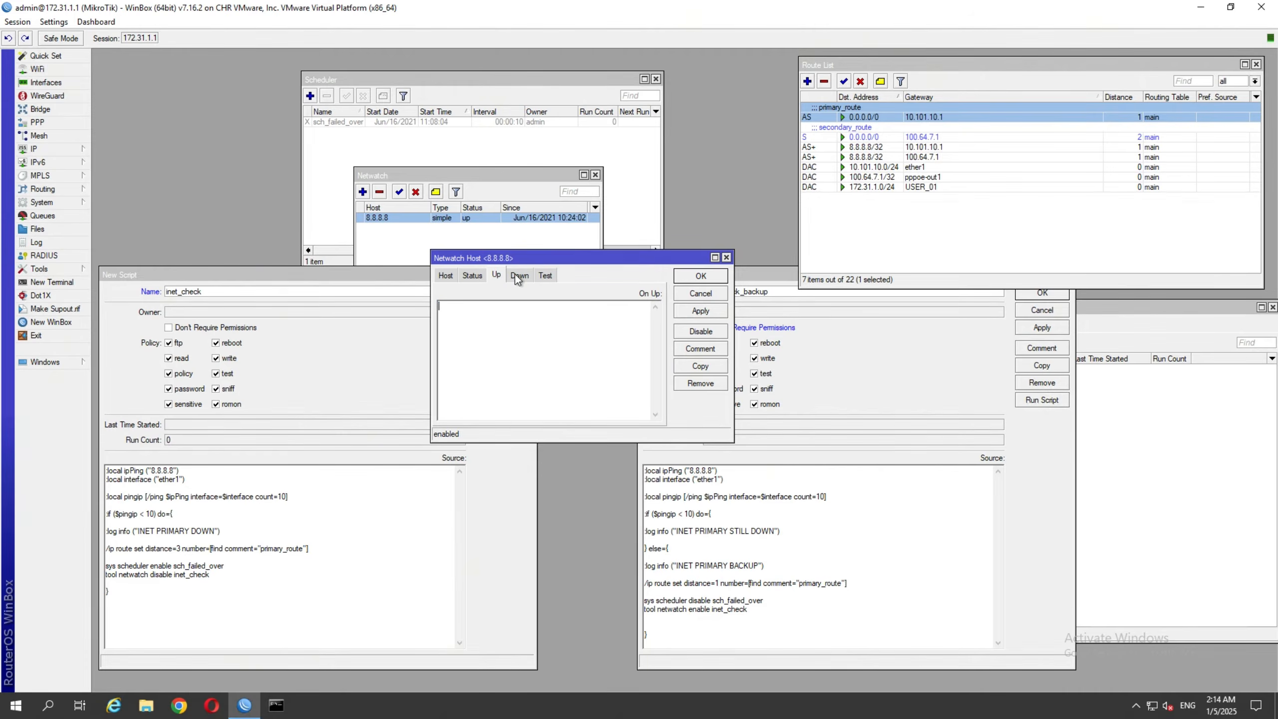
pyautogui.click(443, 278)
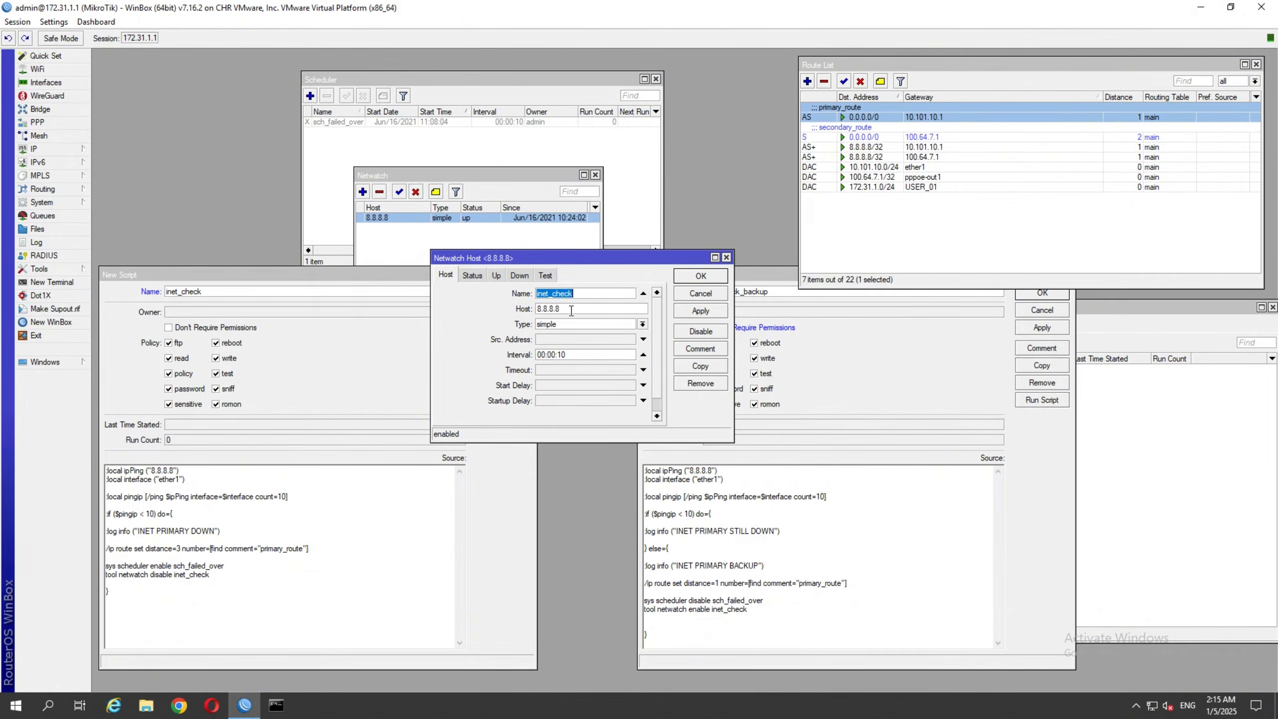
# Trace the failover logic through the primary and secondary routes, the sch_failed_over schedule, the netwatch host and inet_check_backup.
pyautogui.click(869, 119)
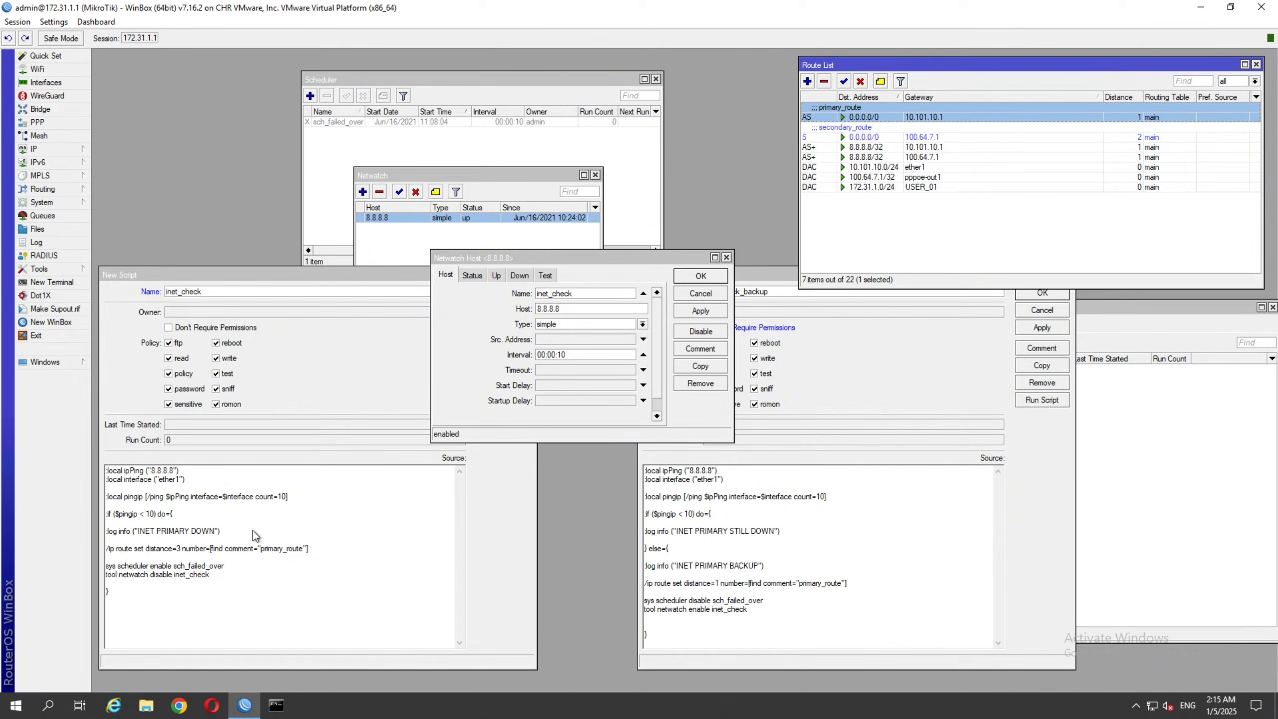
pyautogui.click(857, 130)
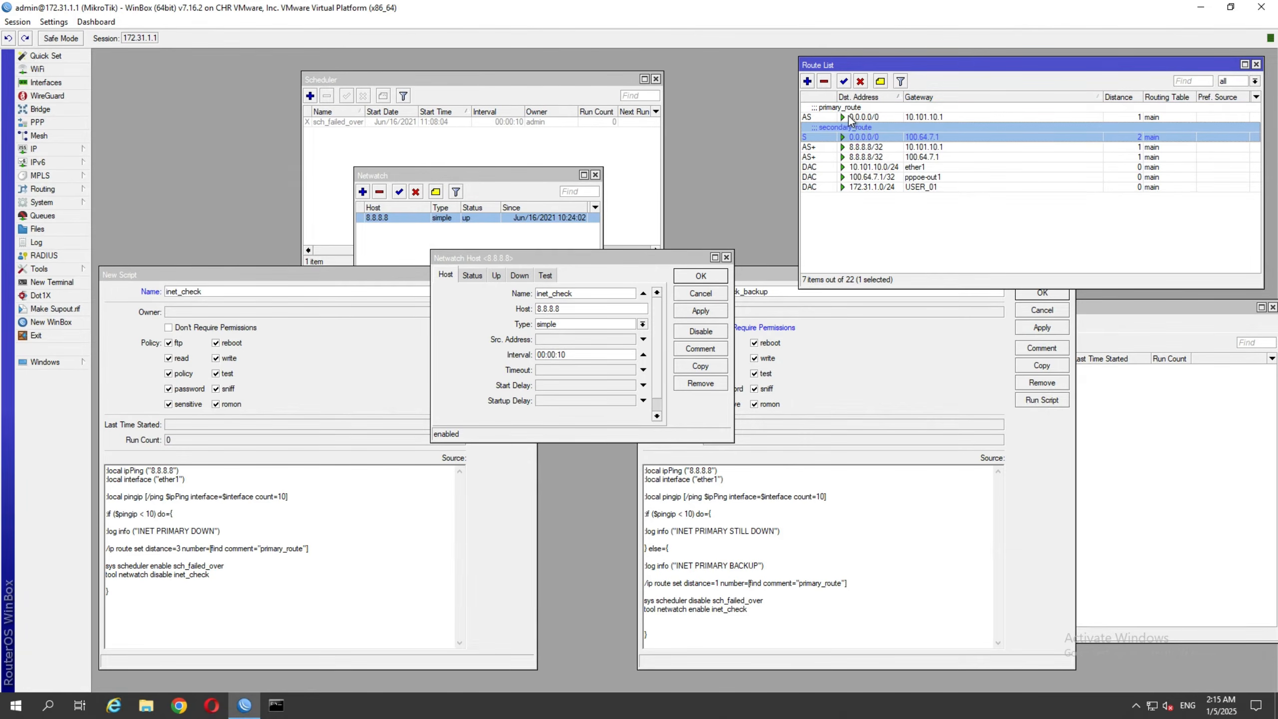
pyautogui.click(849, 118)
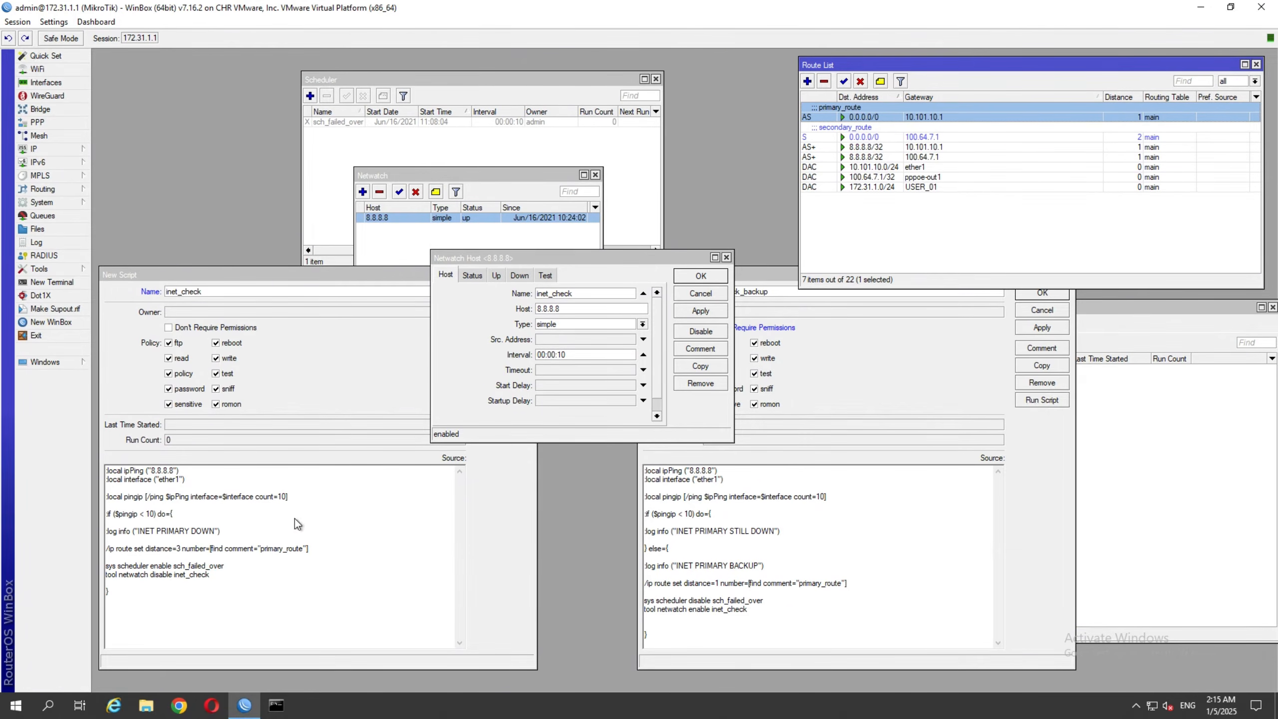
pyautogui.click(373, 149)
pyautogui.click(472, 392)
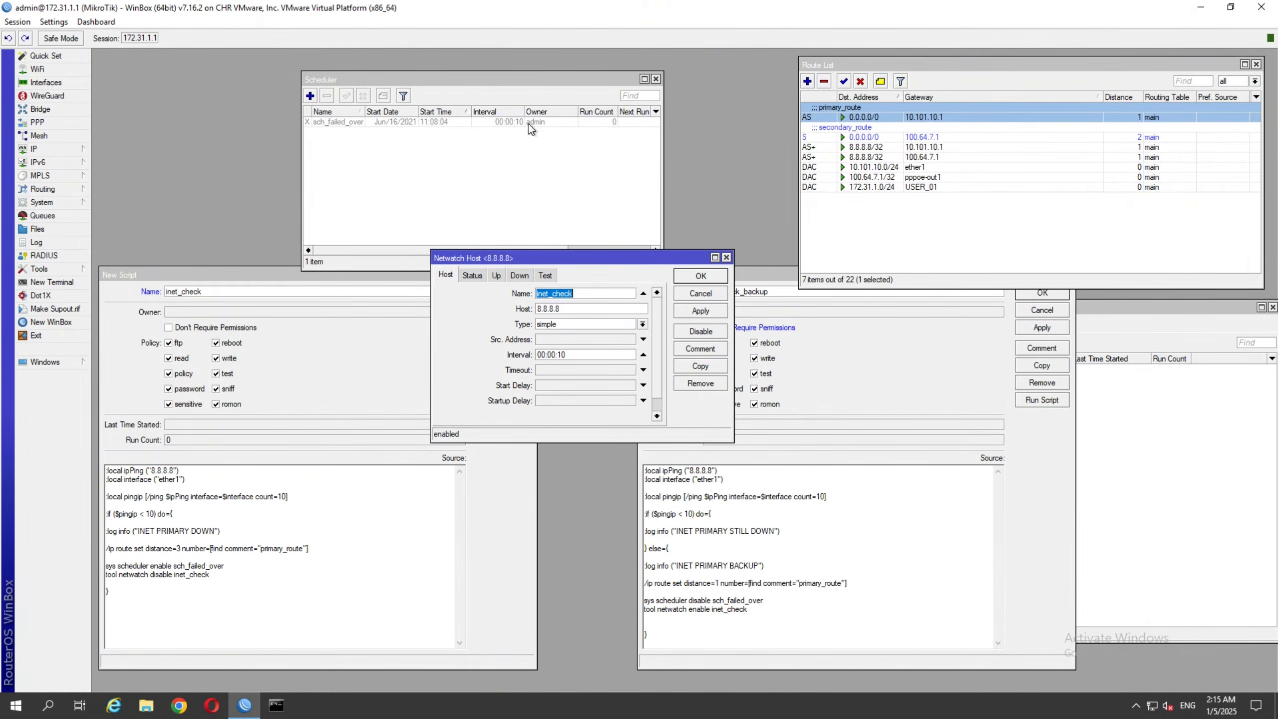
pyautogui.click(870, 368)
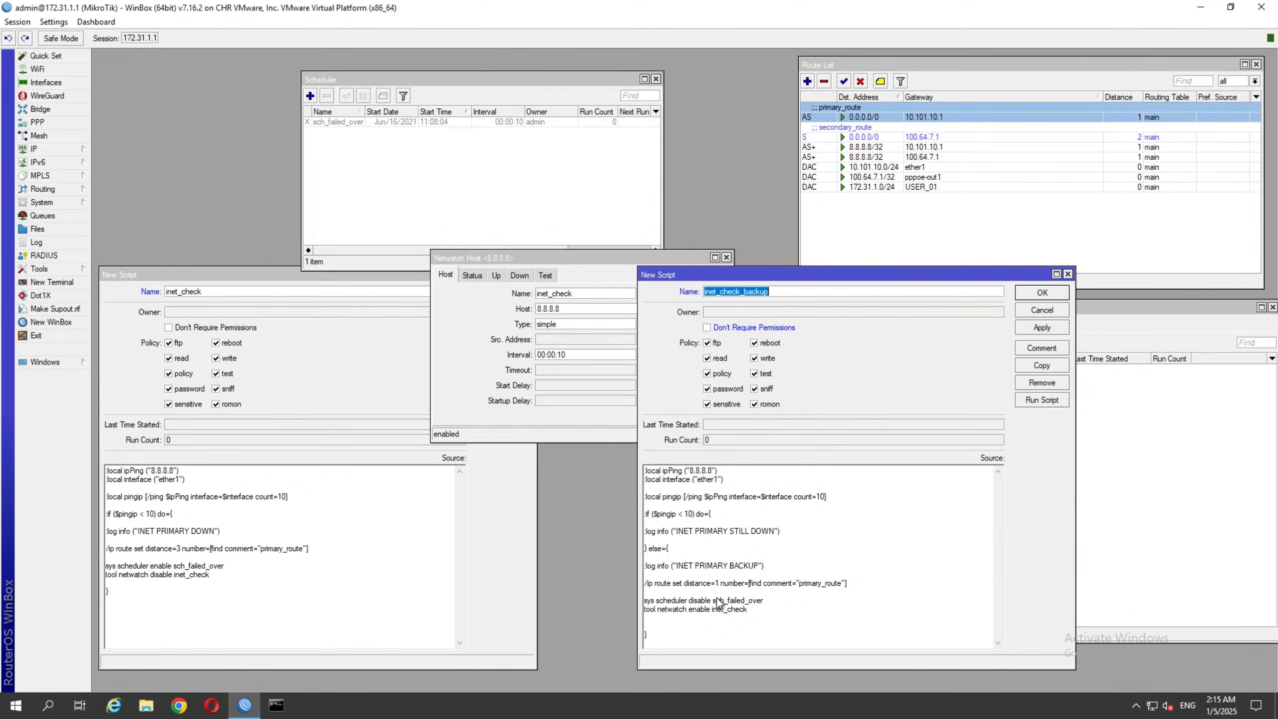
pyautogui.click(353, 152)
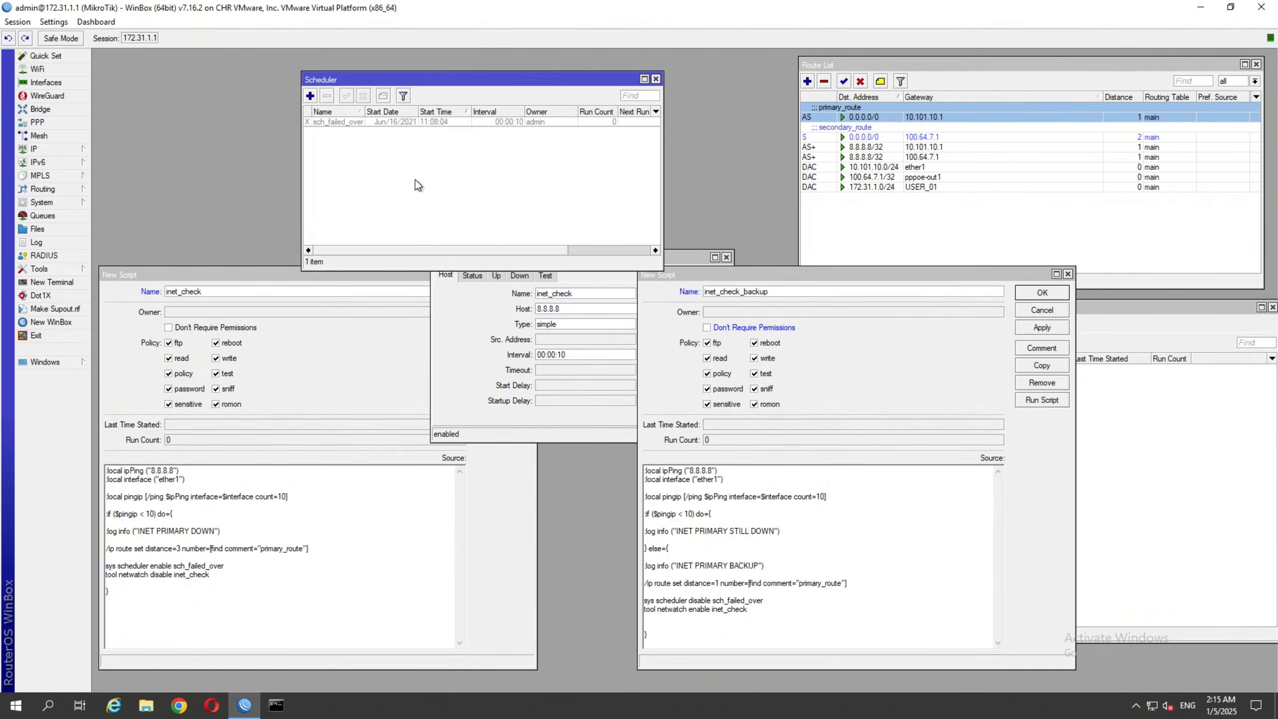
pyautogui.click(442, 356)
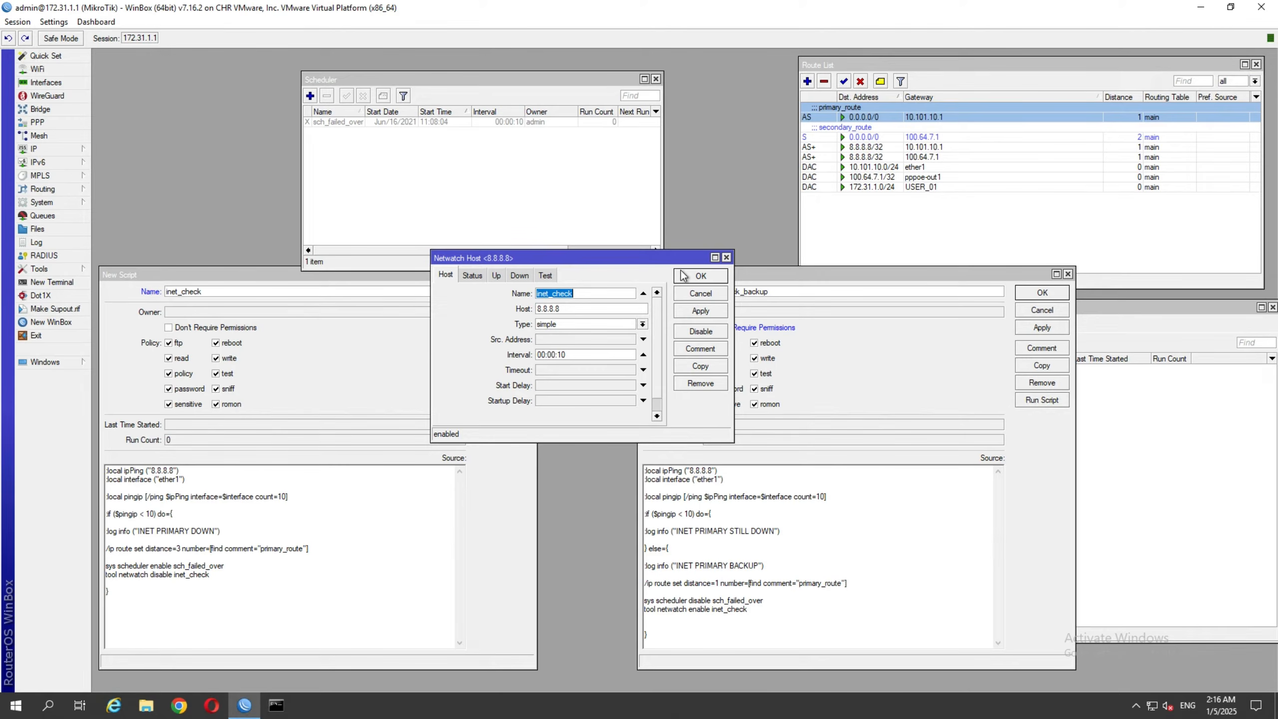
# Save the netwatch host and both scripts, and move the Scheduler window below Netwatch so both lists are visible.
pyautogui.click(701, 276)
pyautogui.click(1024, 295)
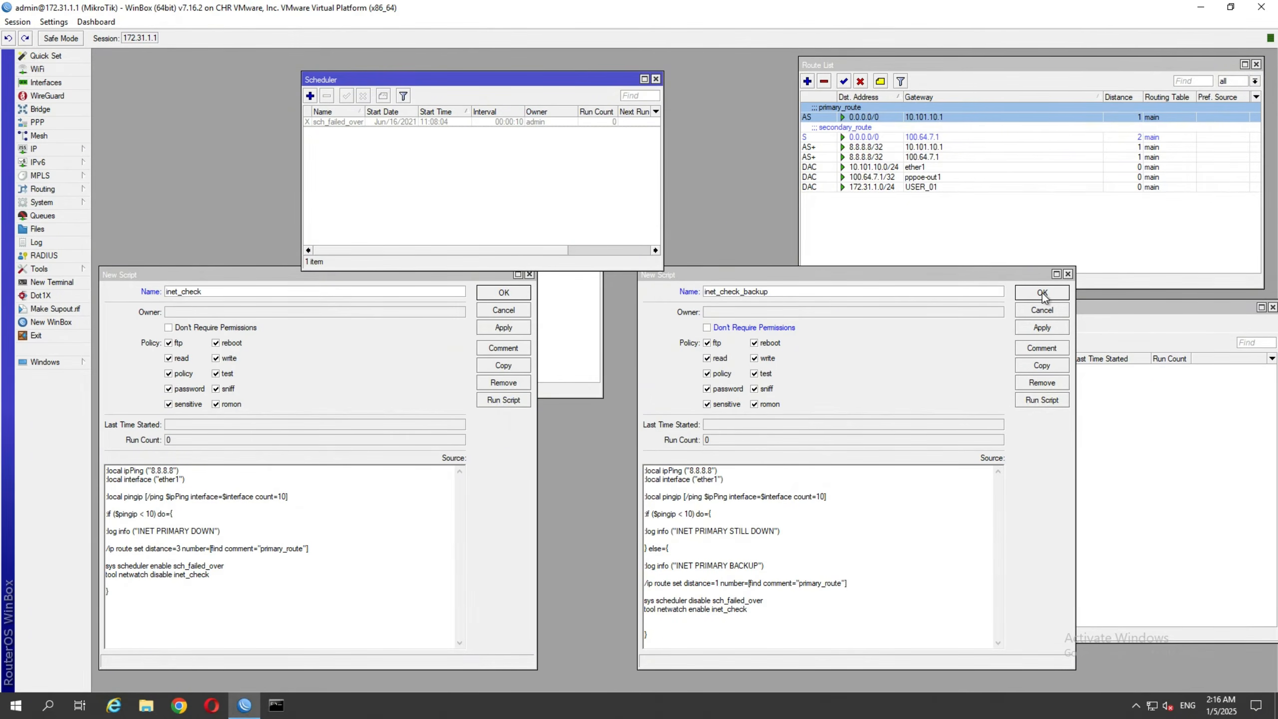
pyautogui.click(505, 294)
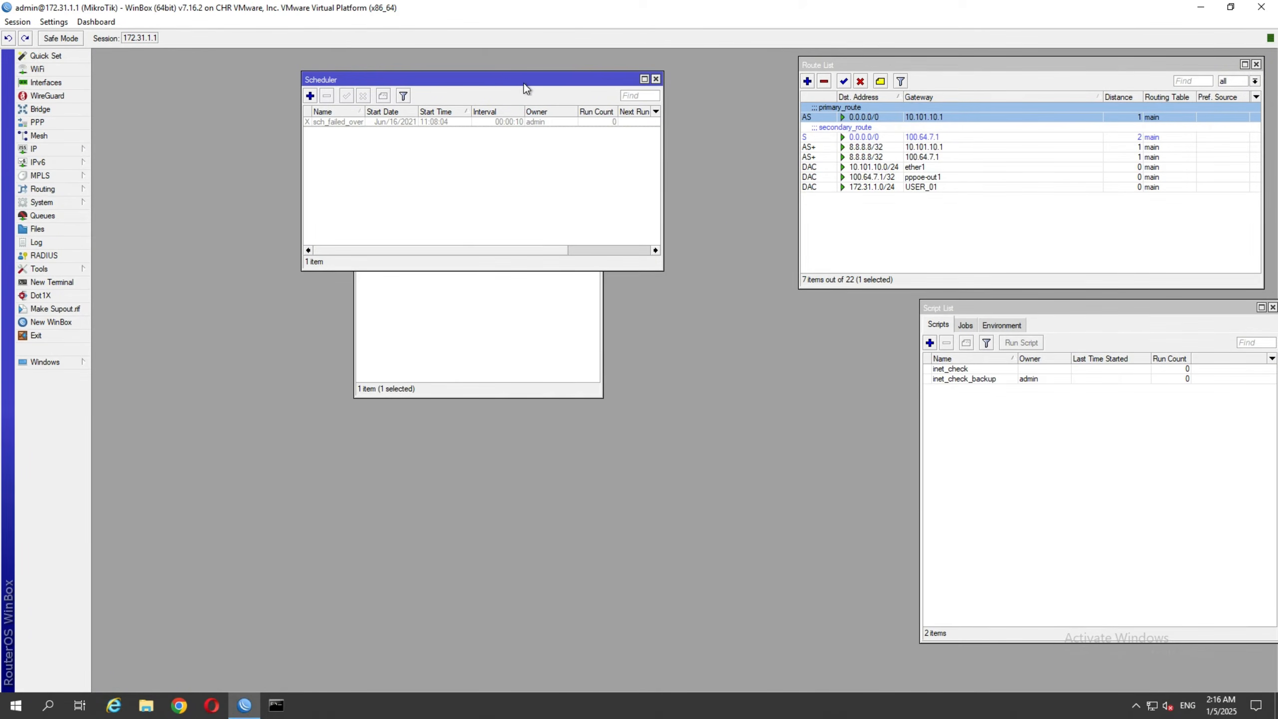
pyautogui.moveTo(528, 80); pyautogui.dragTo(354, 439)
pyautogui.click(472, 330)
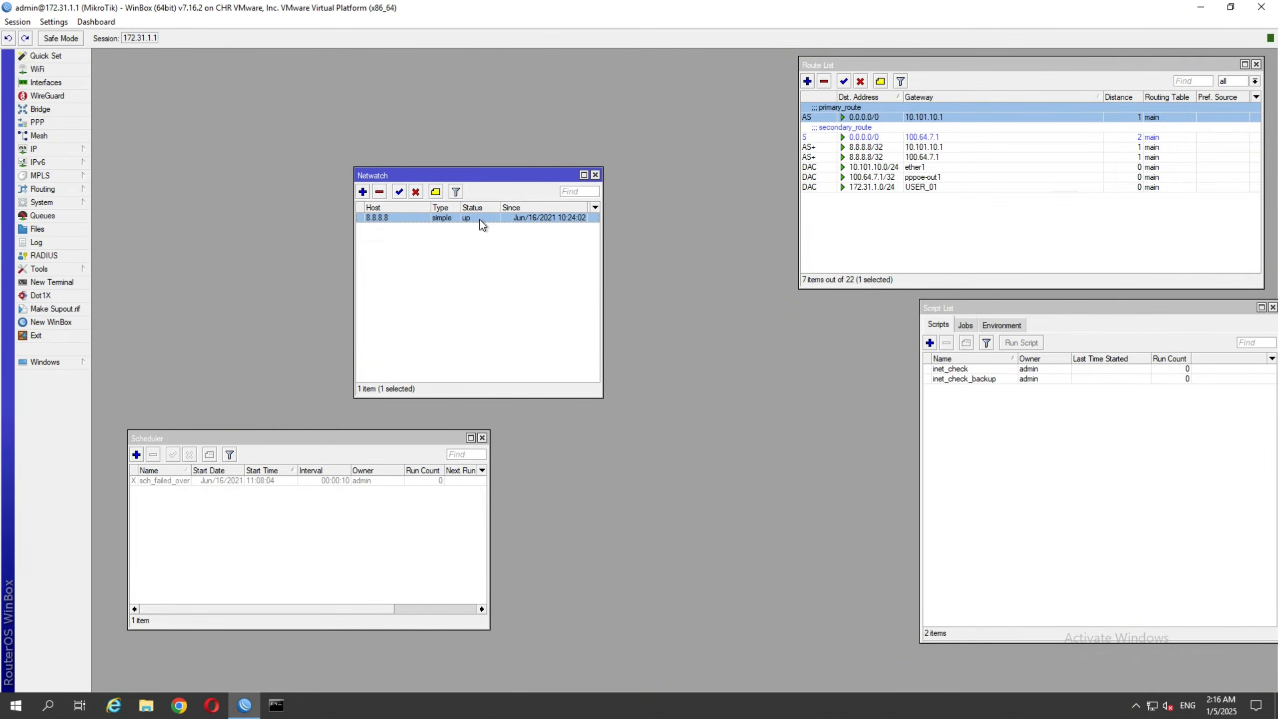
# Disable and re-enable the 8.8.8.8 netwatch host, save it, and move the Script List fully into view.
pyautogui.doubleClick(482, 225)
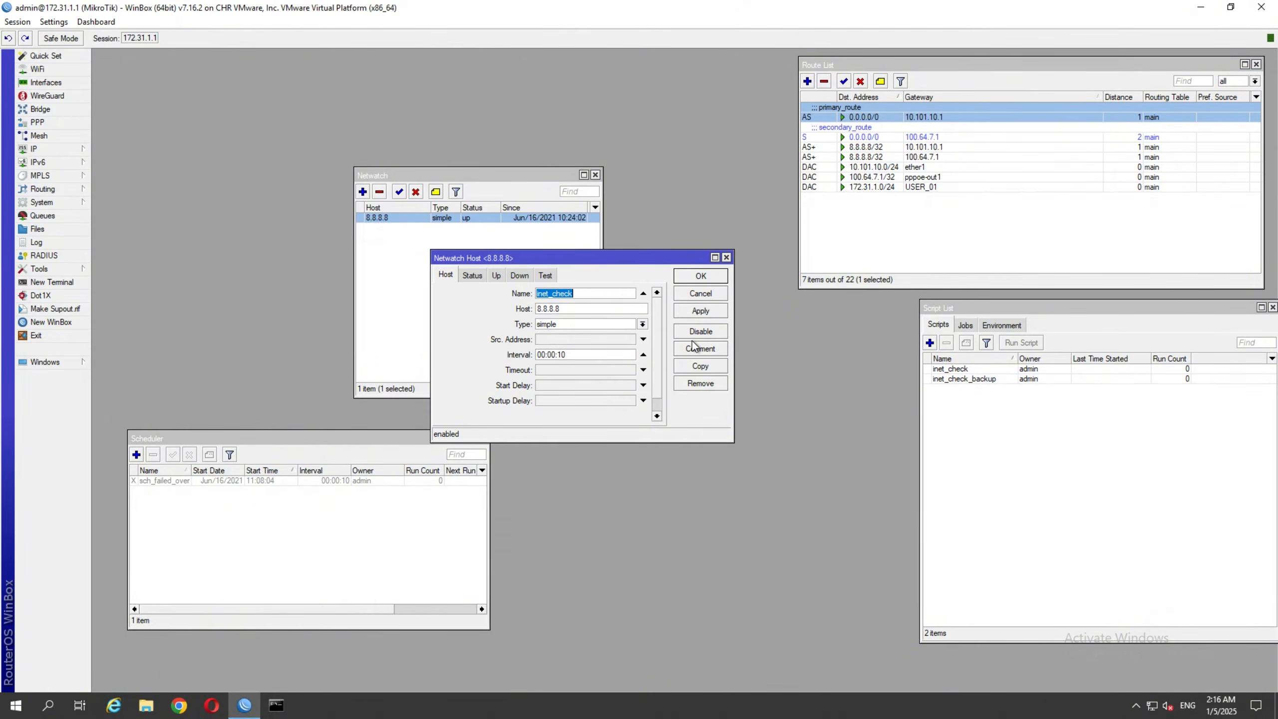
pyautogui.click(693, 334)
pyautogui.click(692, 335)
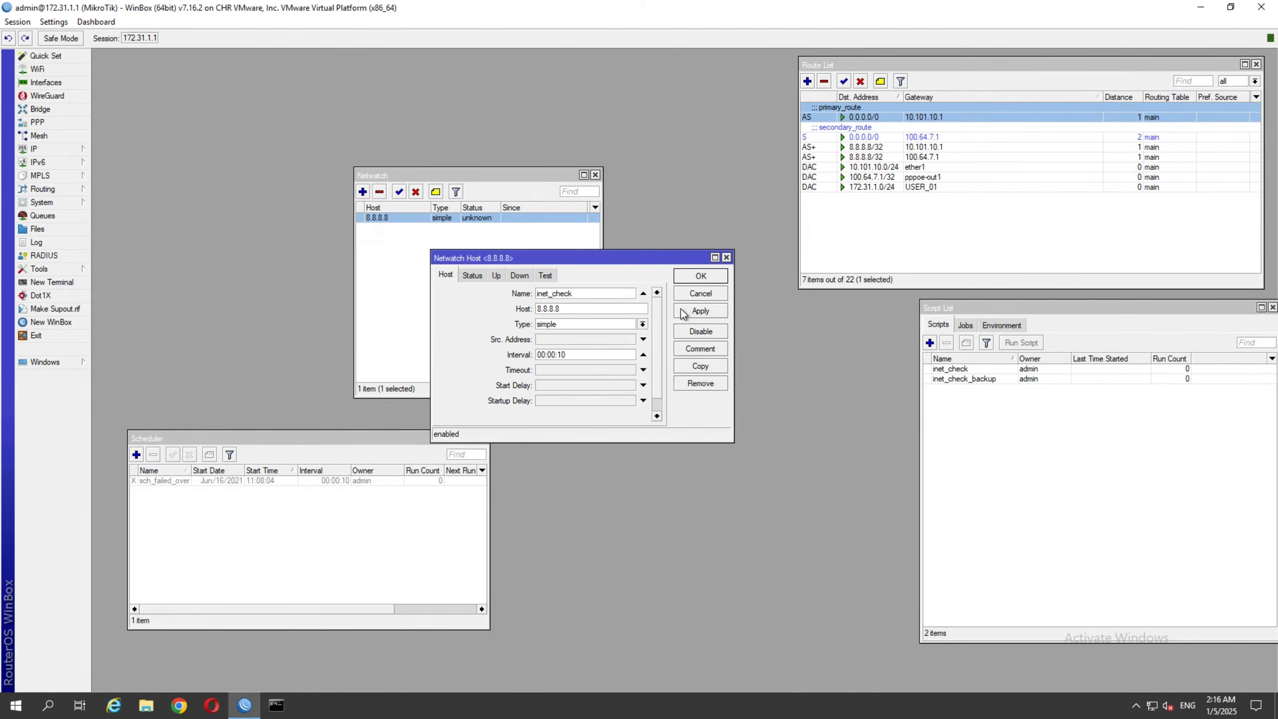
pyautogui.click(684, 279)
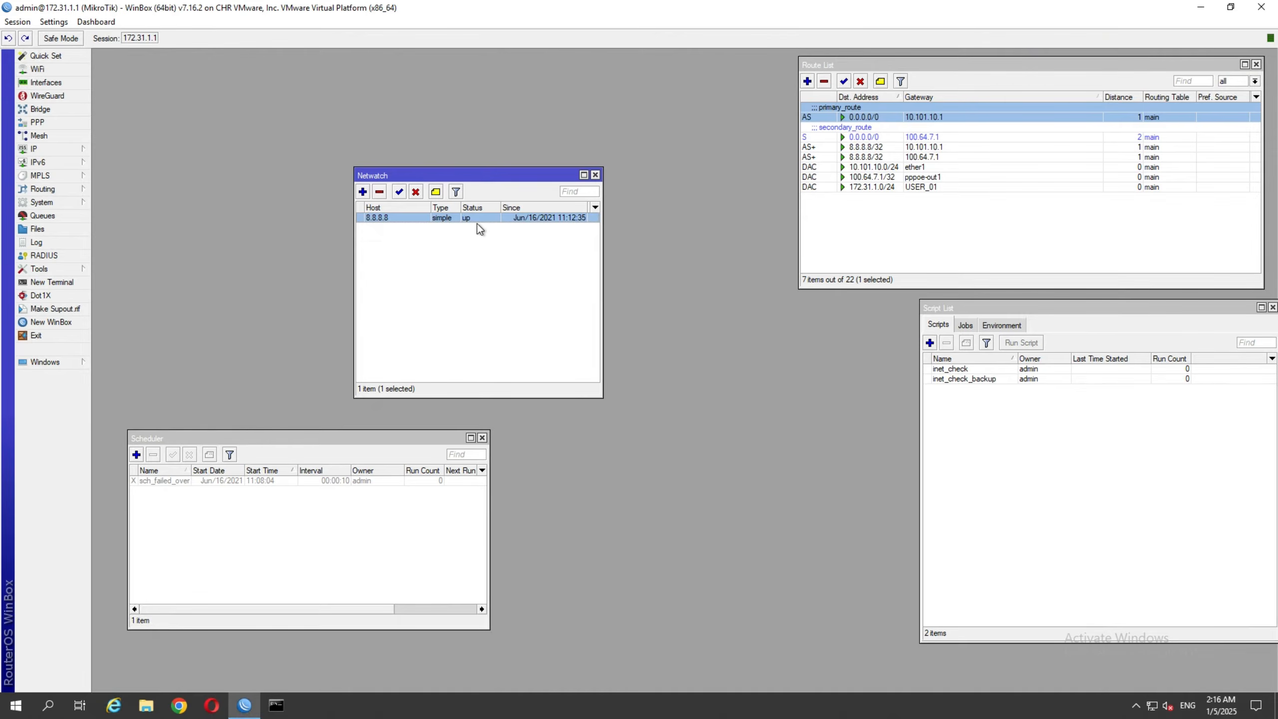
pyautogui.click(473, 250)
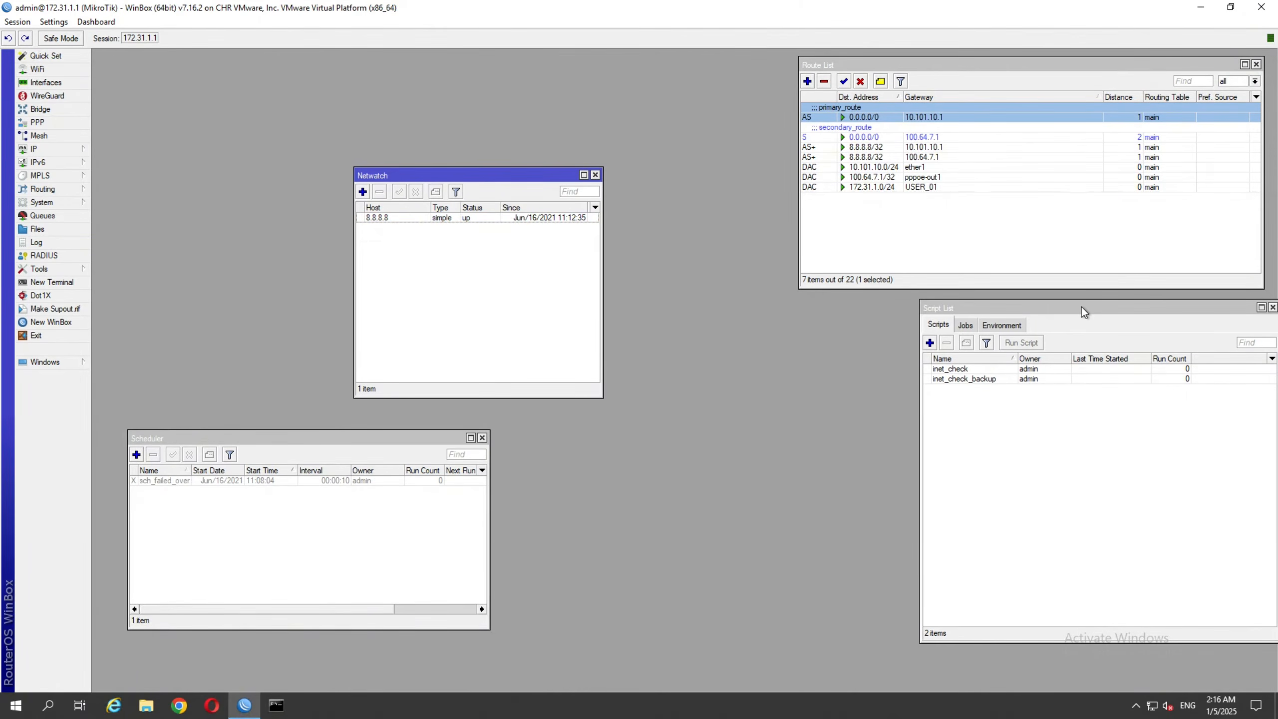
pyautogui.moveTo(1081, 306)
pyautogui.mouseDown()
pyautogui.moveTo(1036, 305)
pyautogui.moveTo(1063, 305)
pyautogui.mouseUp()
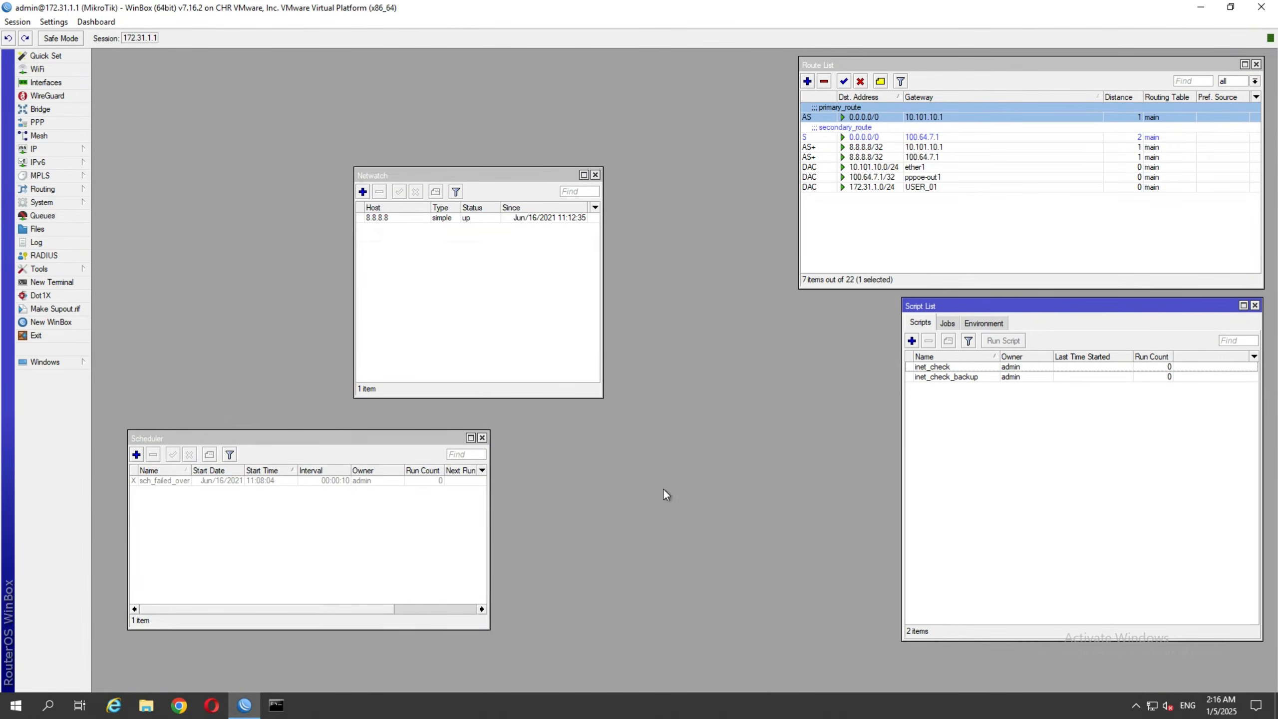
# Move the Scheduler and Netwatch windows beside the Script List, open the Log narrowed next to them, and highlight its latest netwatch event.
pyautogui.moveTo(223, 442); pyautogui.dragTo(606, 477)
pyautogui.moveTo(493, 175); pyautogui.dragTo(666, 230)
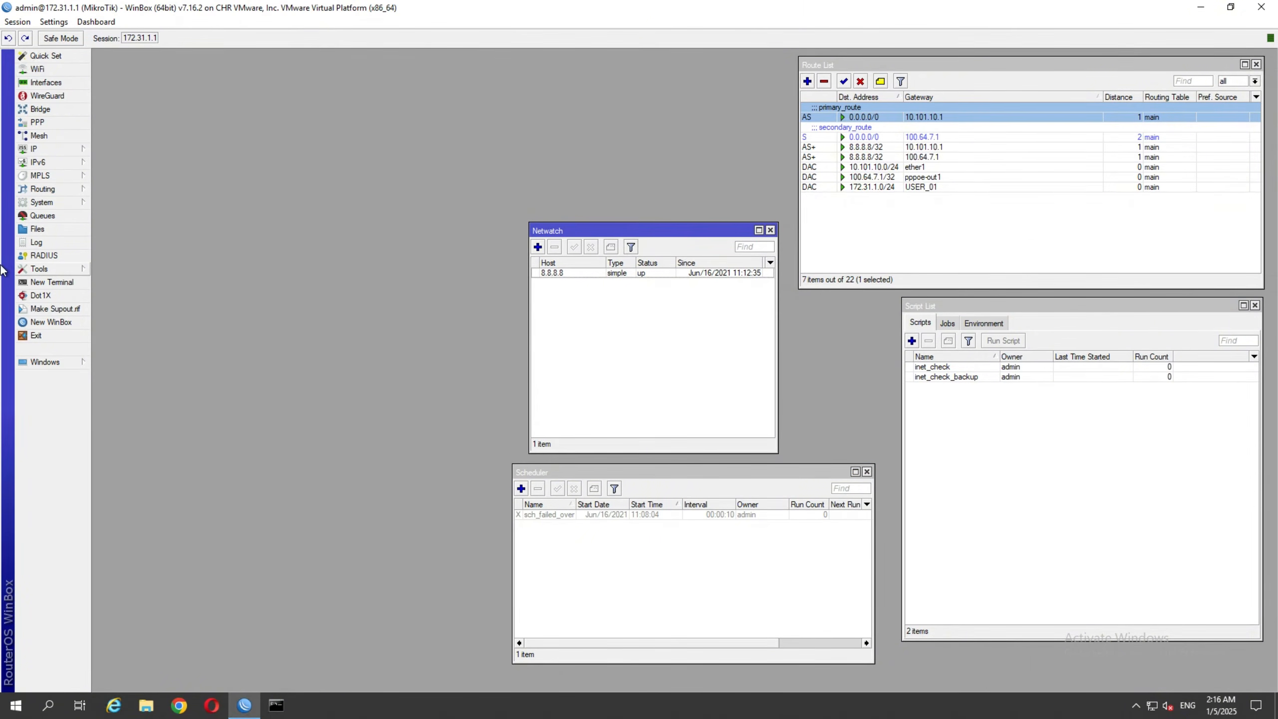
pyautogui.click(37, 242)
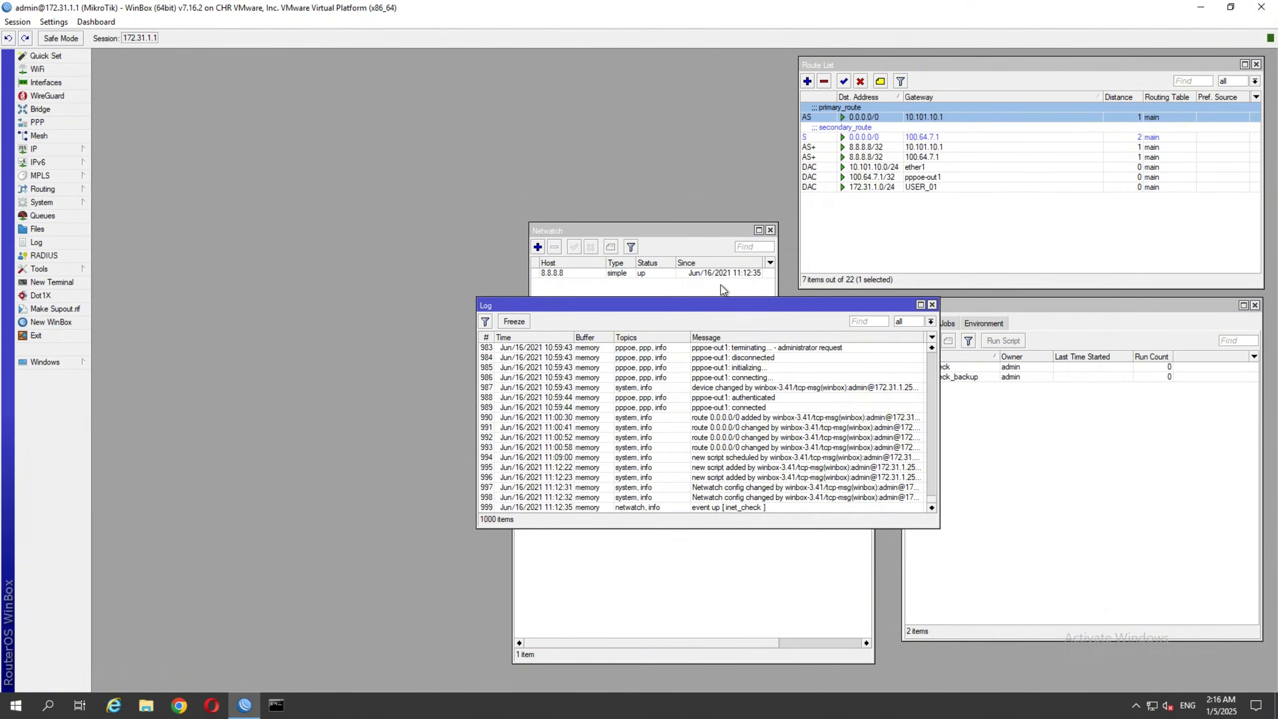
pyautogui.moveTo(718, 308); pyautogui.dragTo(361, 338)
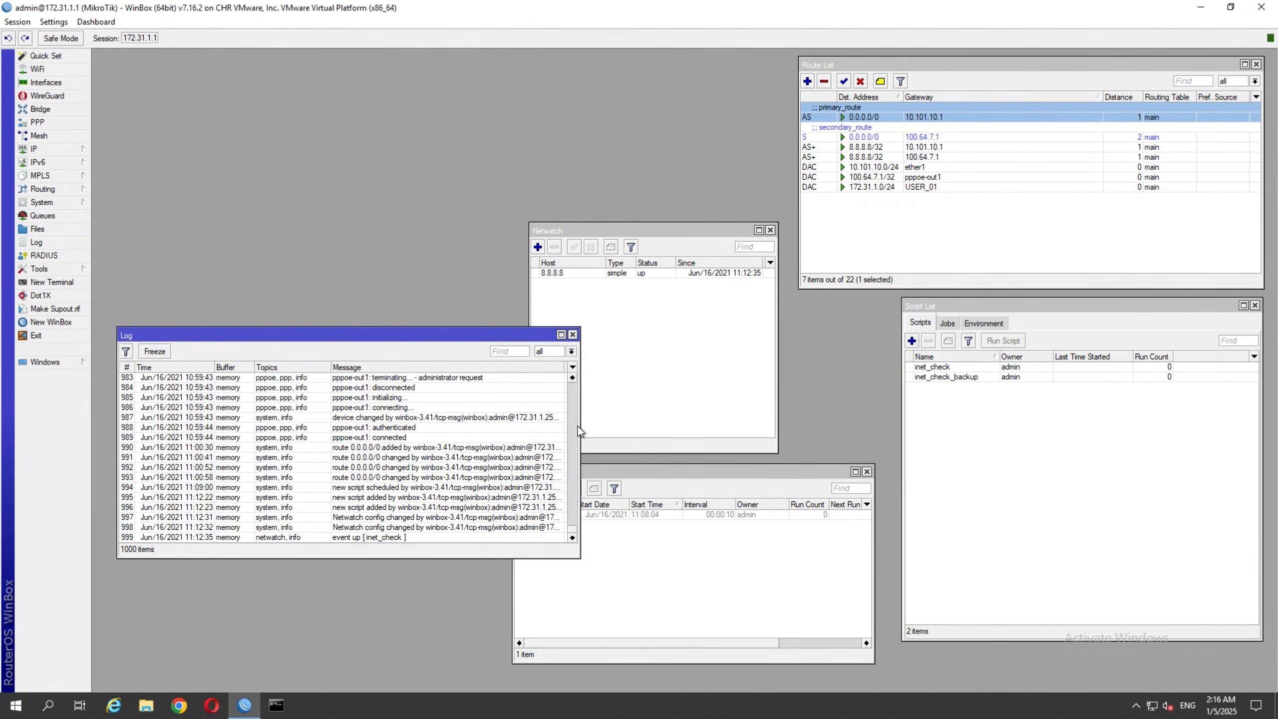
pyautogui.moveTo(579, 426); pyautogui.dragTo(494, 425)
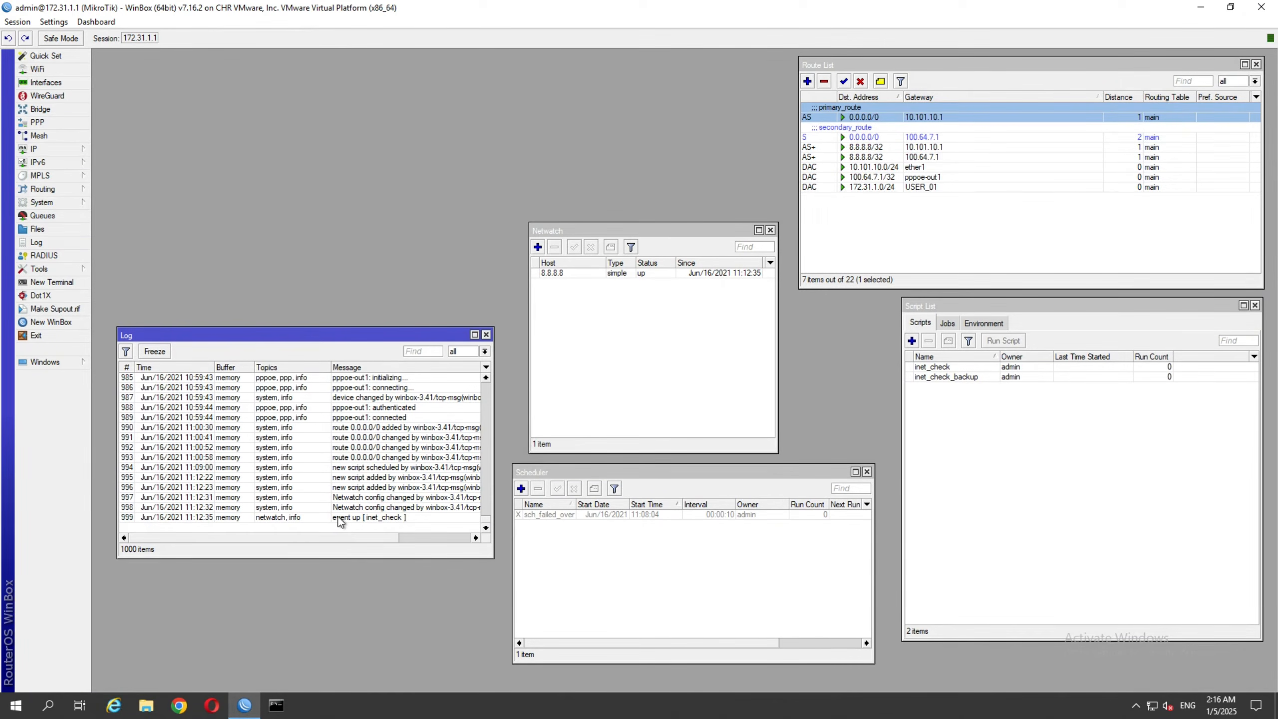
pyautogui.click(347, 518)
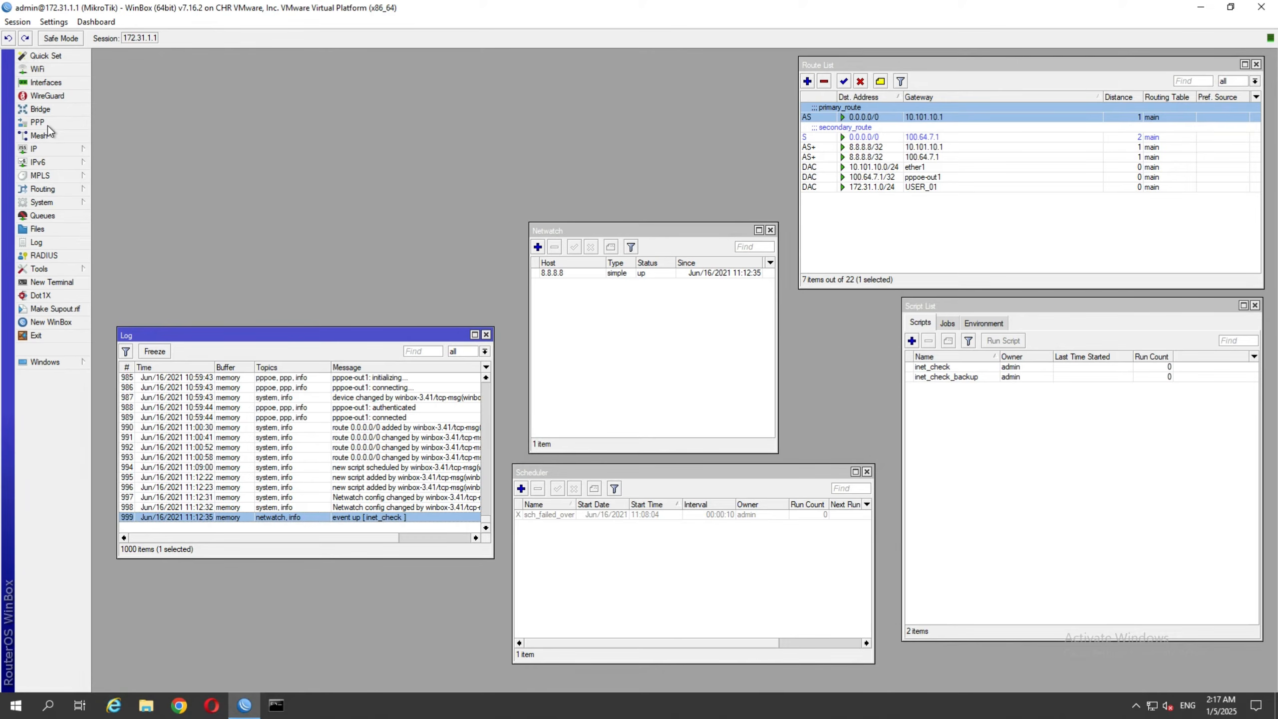
# Open the Interface List, restore it from full size, and shrink it to fit above the Log with the Route List uncovered.
pyautogui.click(965, 122)
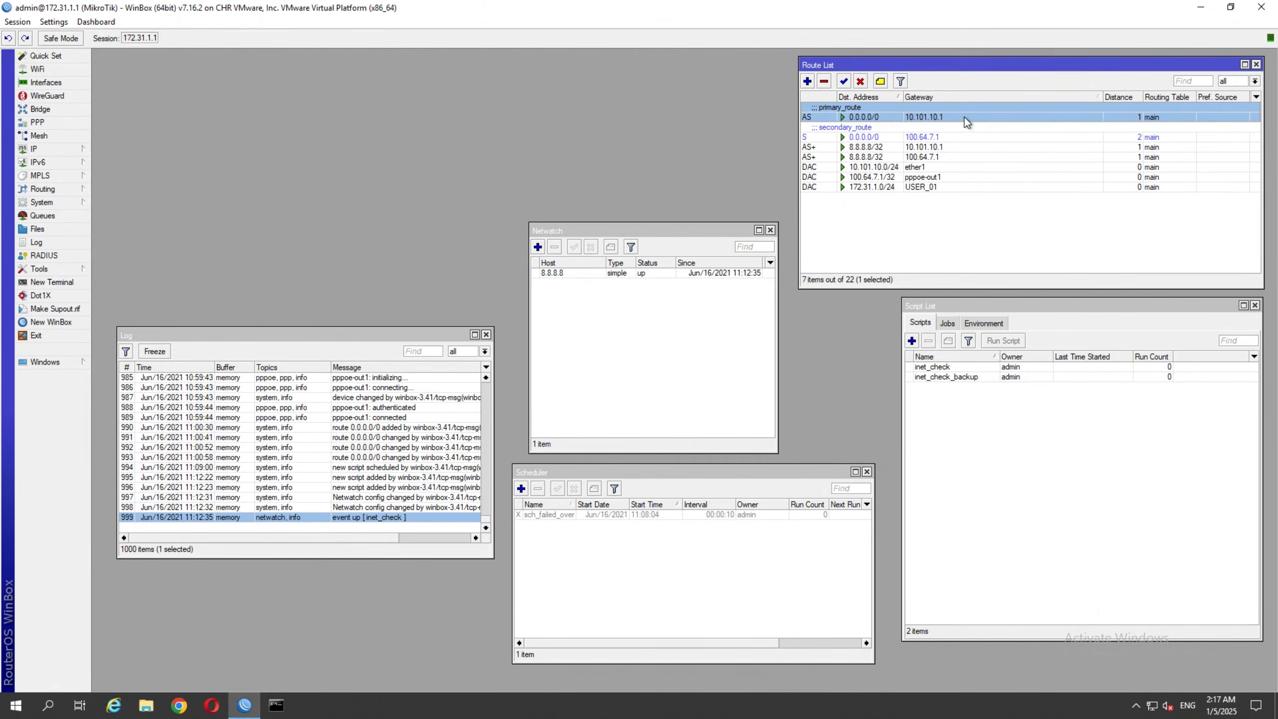
pyautogui.click(46, 82)
pyautogui.click(1258, 54)
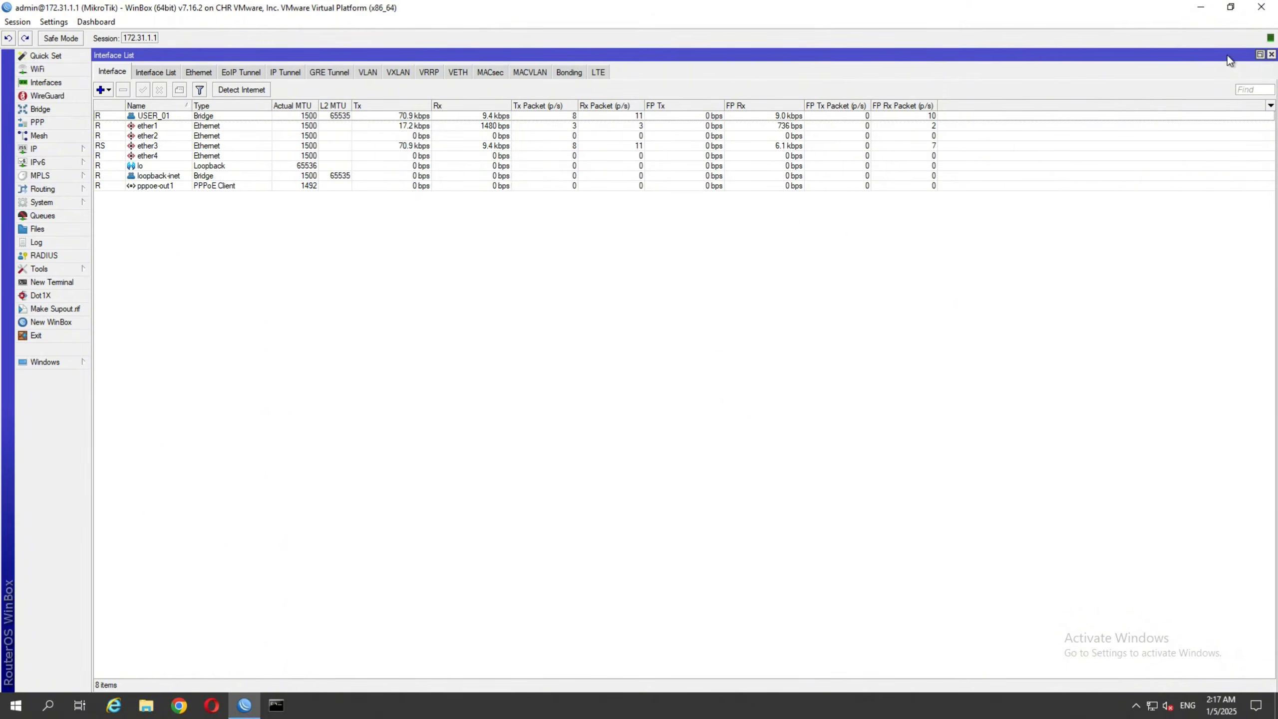
pyautogui.click(1259, 54)
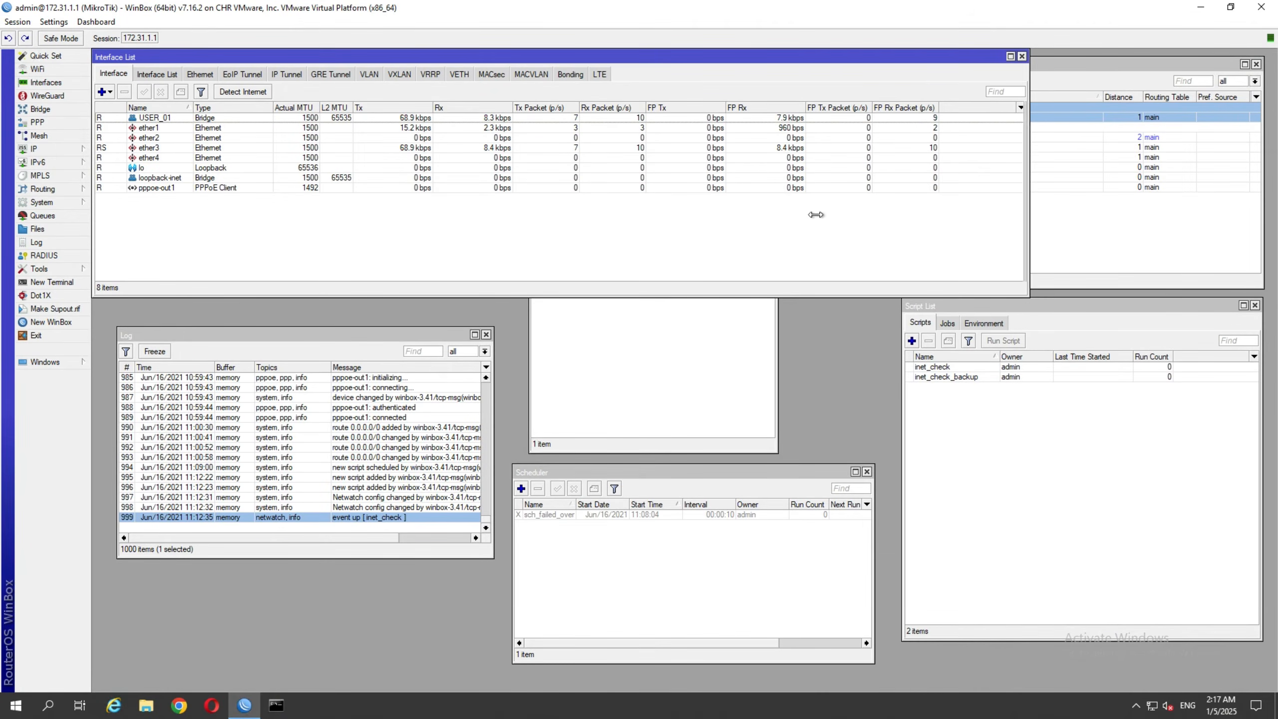
pyautogui.moveTo(816, 214); pyautogui.dragTo(507, 229)
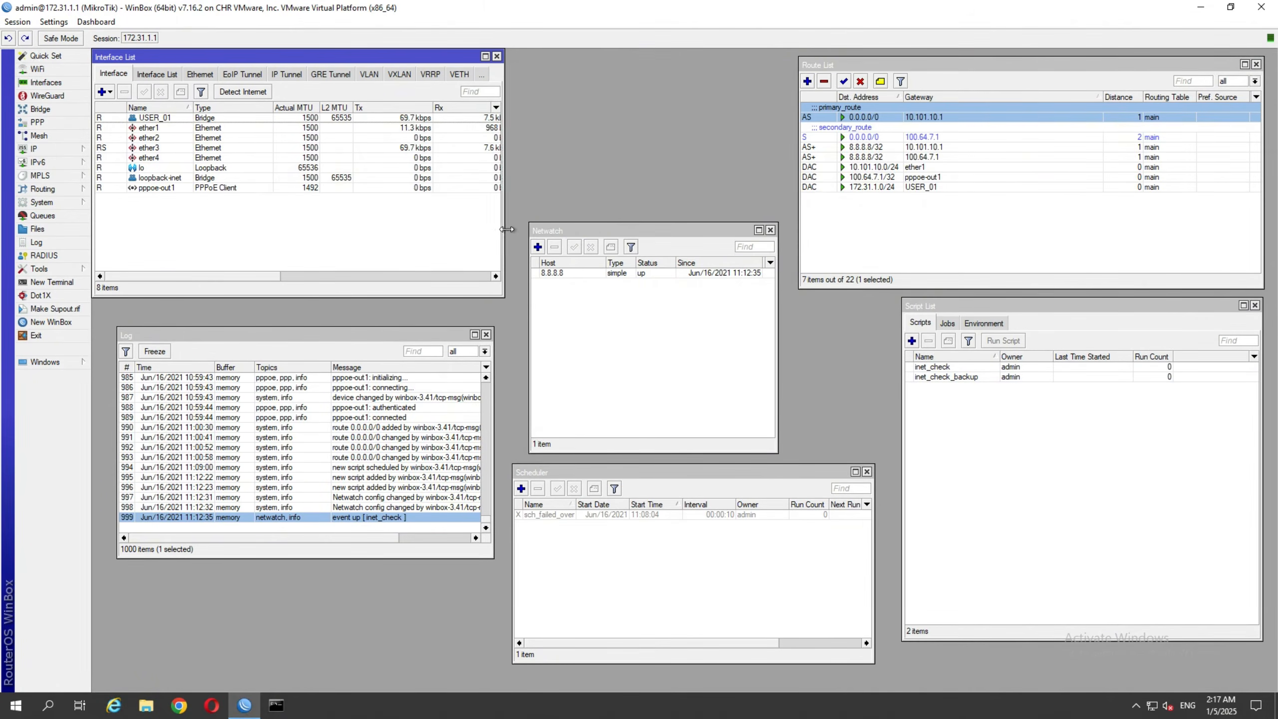
pyautogui.moveTo(397, 298); pyautogui.dragTo(395, 254)
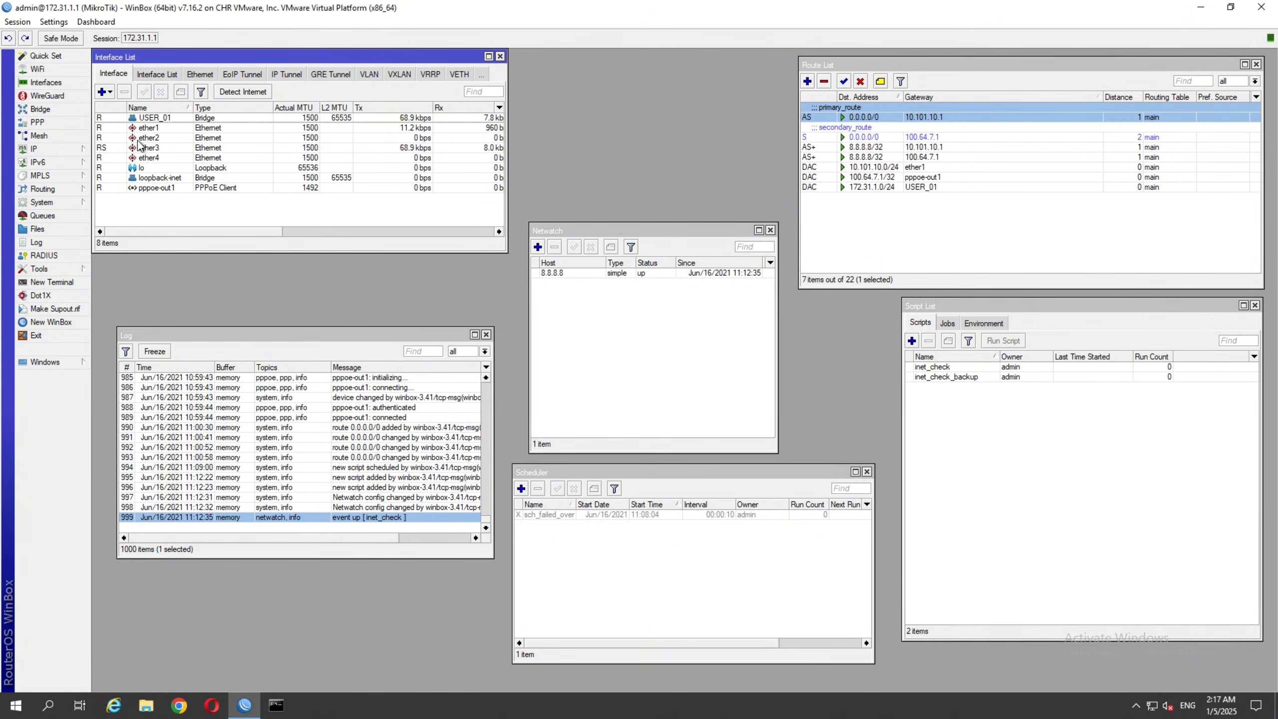
# Select ether1 in the Interface List and examine the Log's netwatch events and the full inet_check script error.
pyautogui.click(164, 137)
pyautogui.click(163, 128)
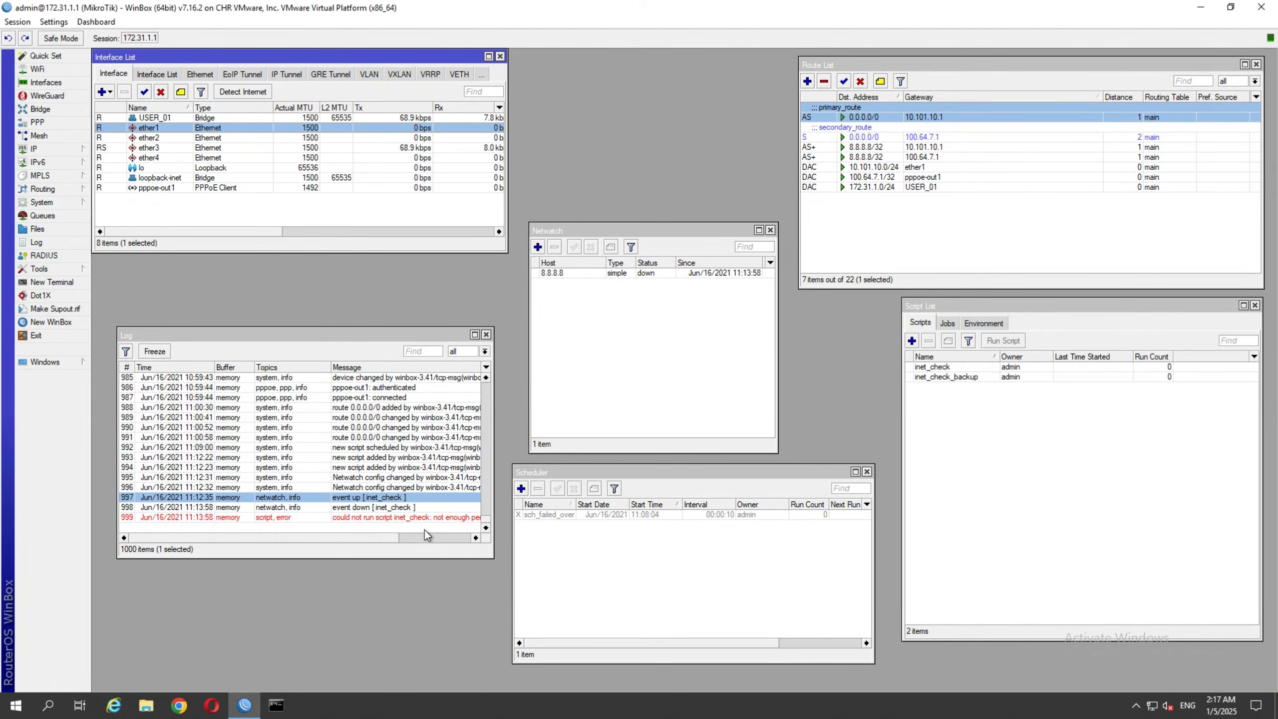
pyautogui.click(400, 537)
pyautogui.click(429, 542)
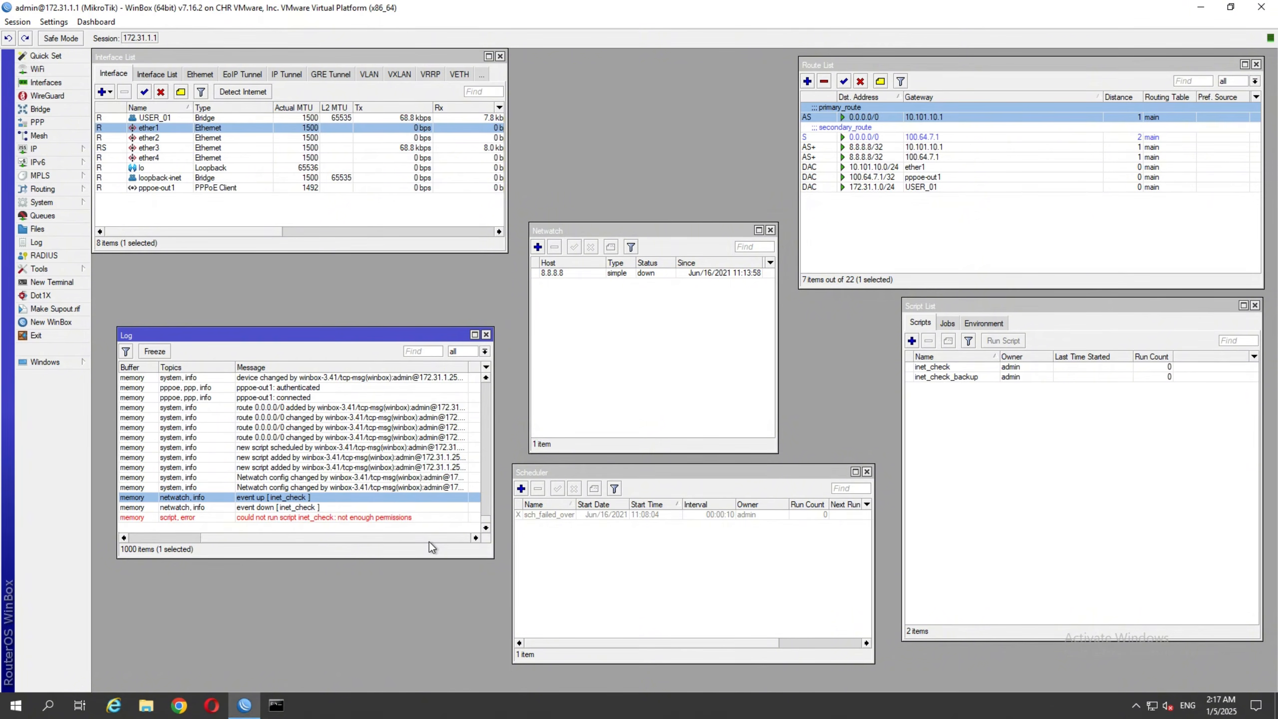
pyautogui.click(378, 538)
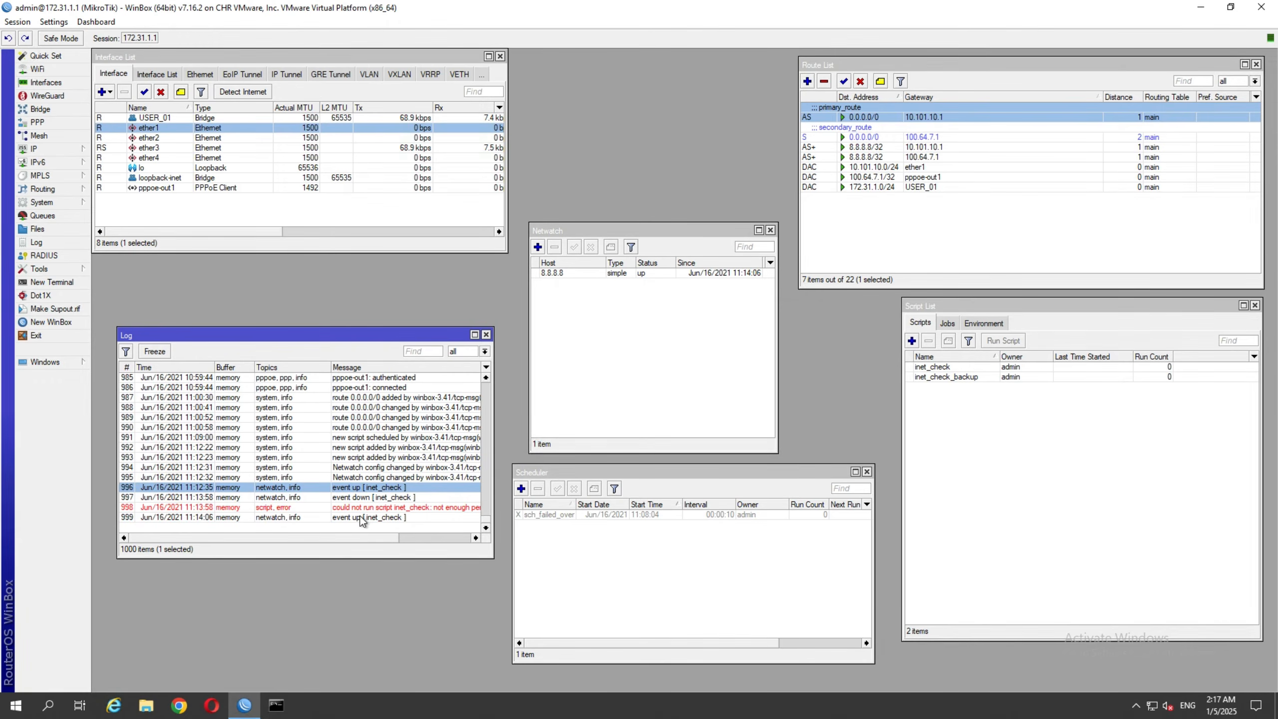
pyautogui.click(371, 511)
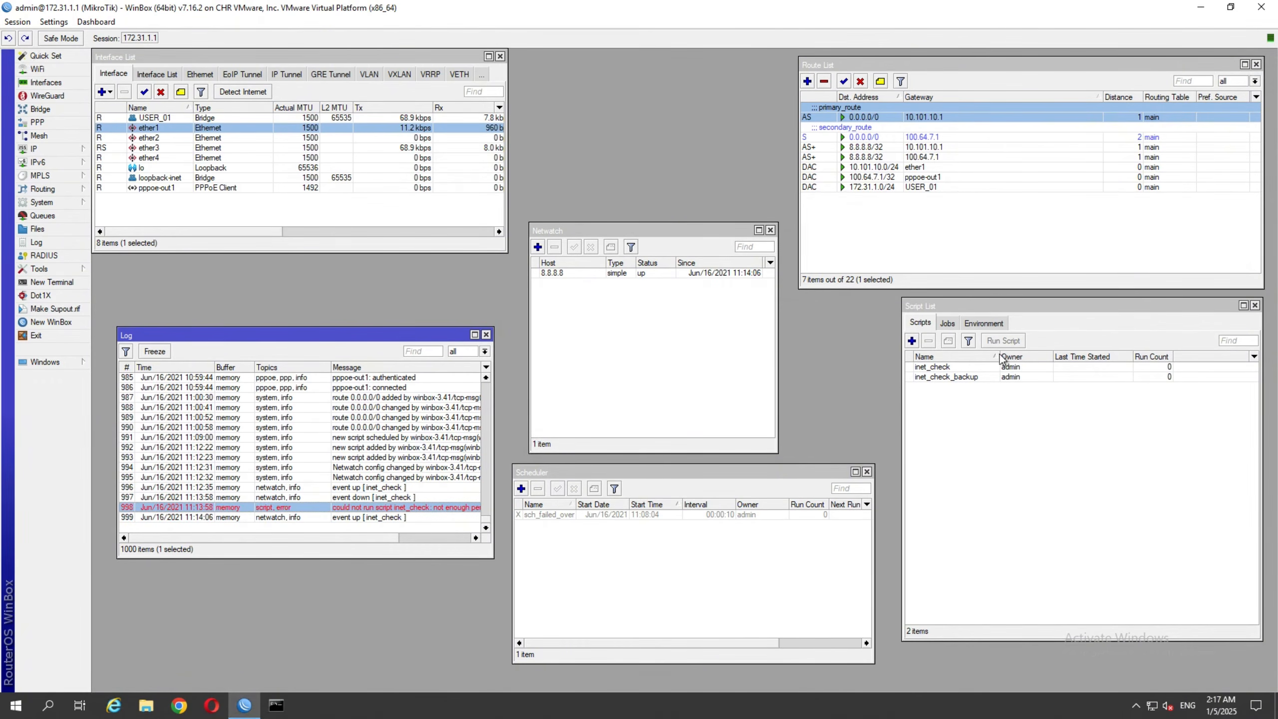
# Enable Don't Require Permissions for both the inet_check and inet_check_backup scripts and save them.
pyautogui.click(998, 372)
pyautogui.doubleClick(998, 371)
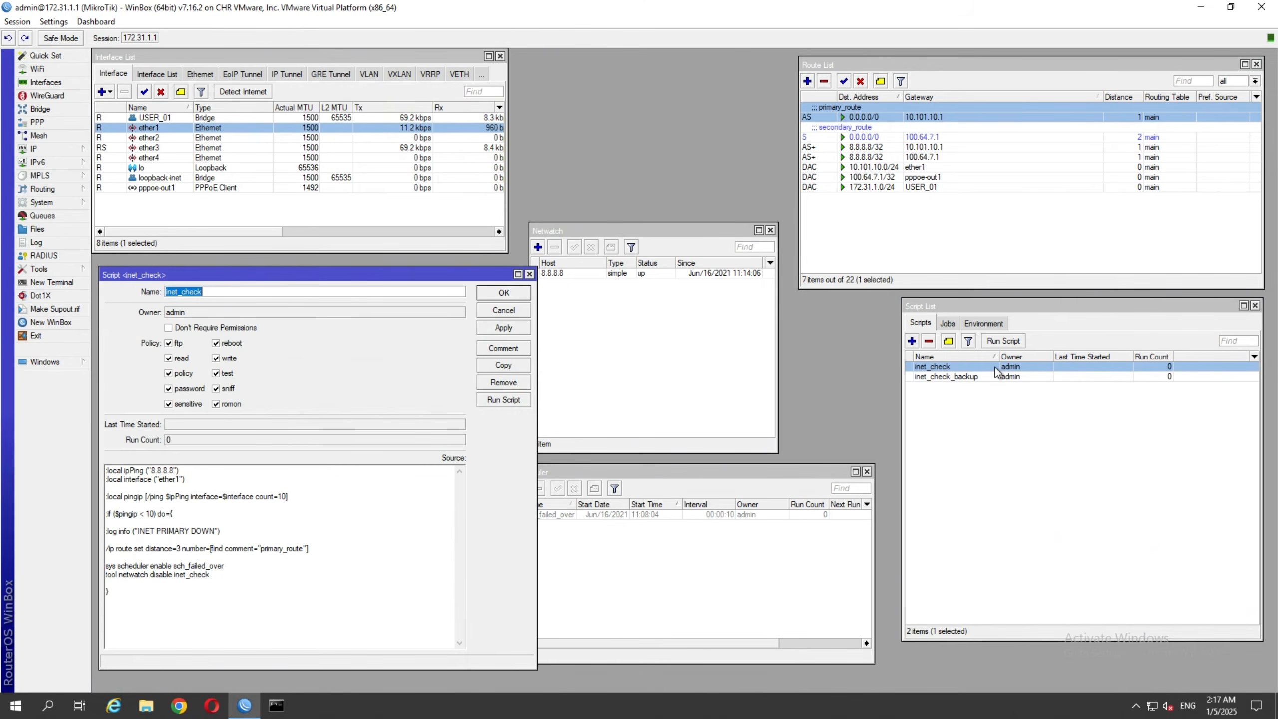
pyautogui.click(197, 330)
pyautogui.click(503, 292)
pyautogui.doubleClick(946, 376)
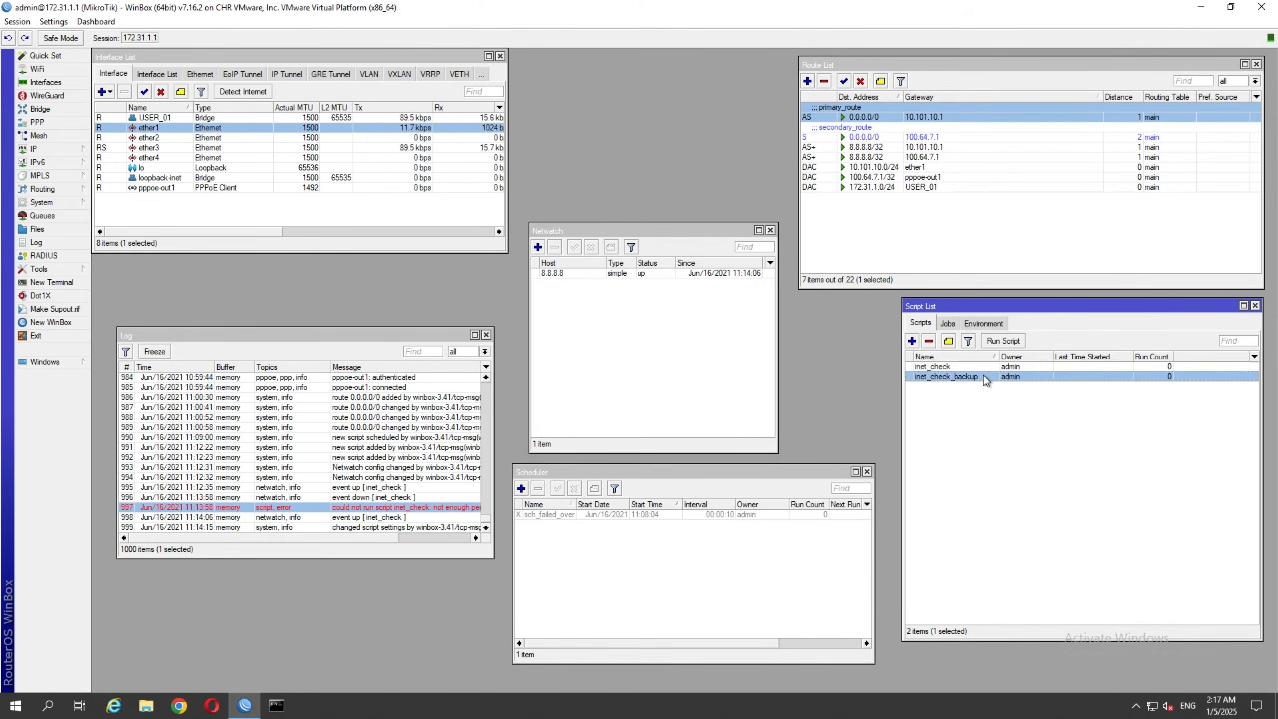
pyautogui.click(220, 327)
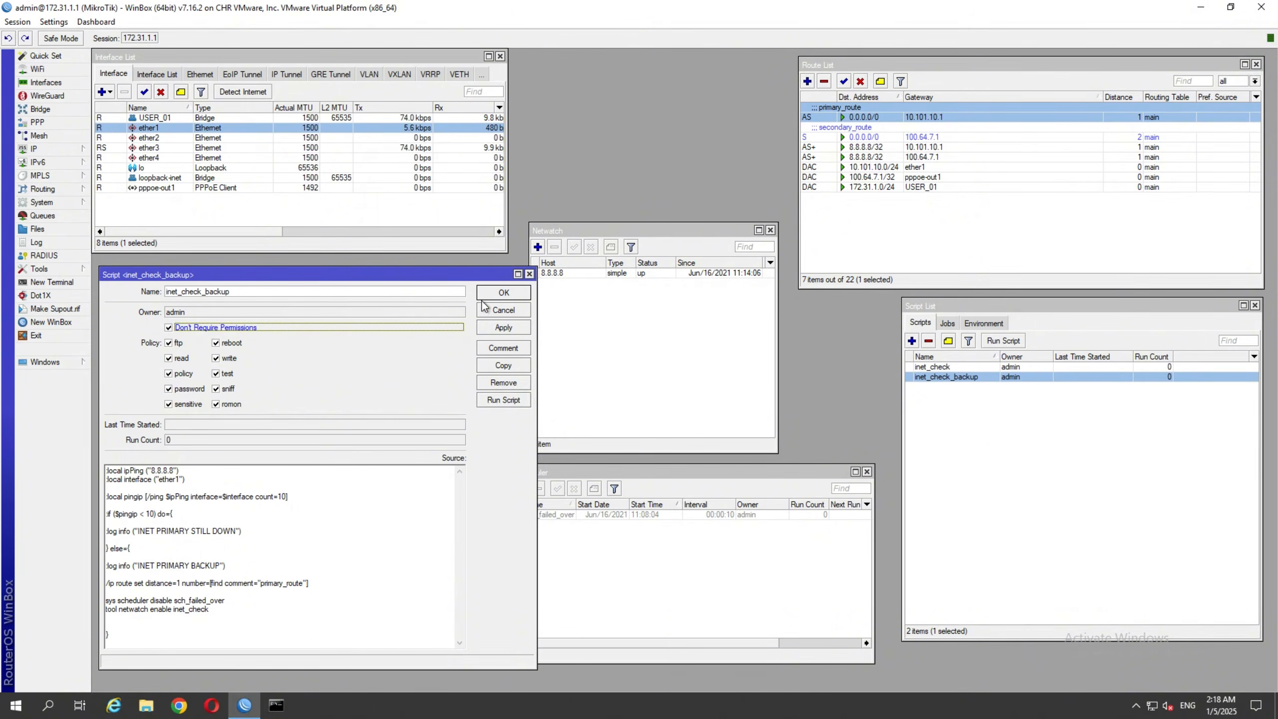
pyautogui.click(498, 295)
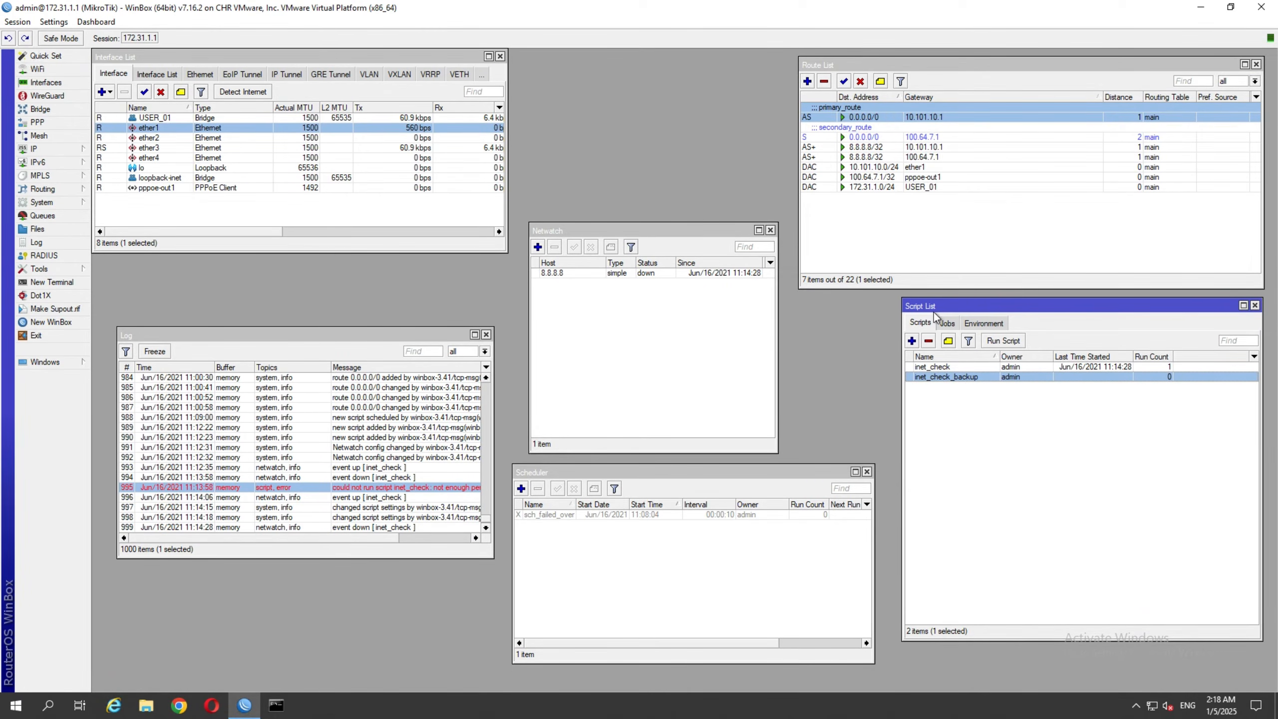
# Check the failover via the inet_check run, the Log entries, the secondary route, the 8.8.8.8 netwatch host and the sch_failed_over schedule.
pyautogui.click(1104, 368)
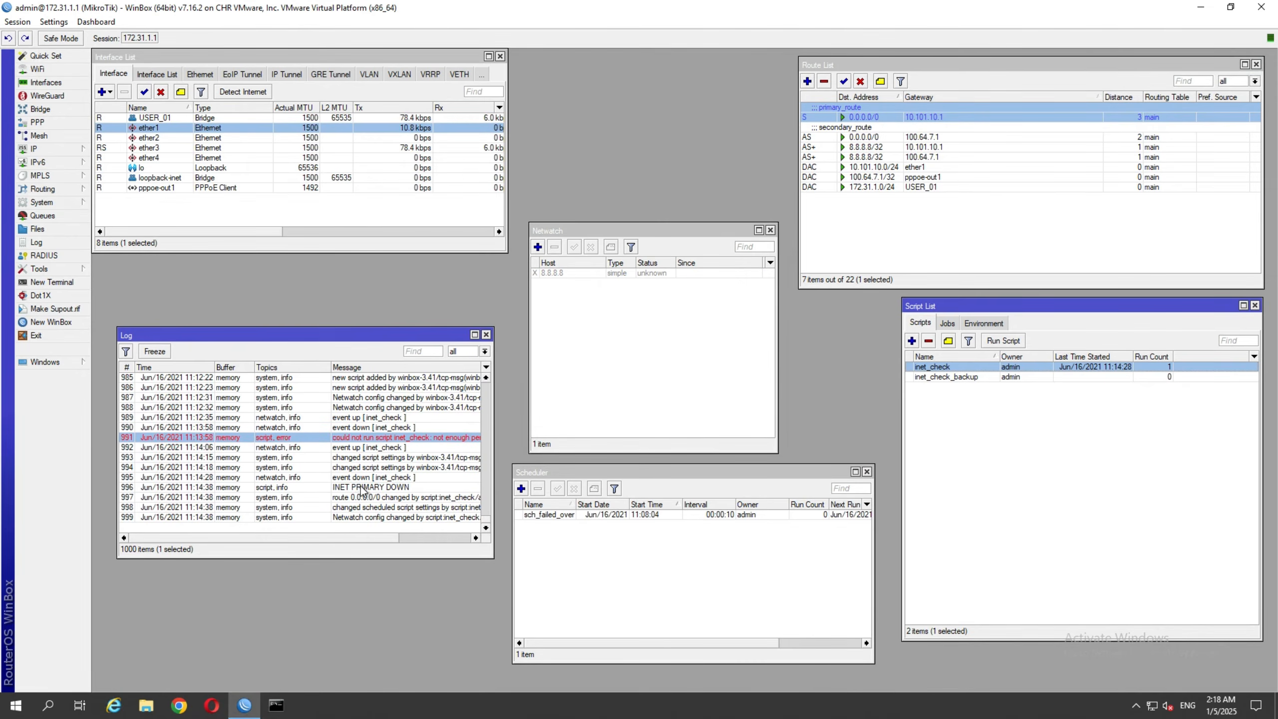
pyautogui.click(362, 486)
pyautogui.click(359, 498)
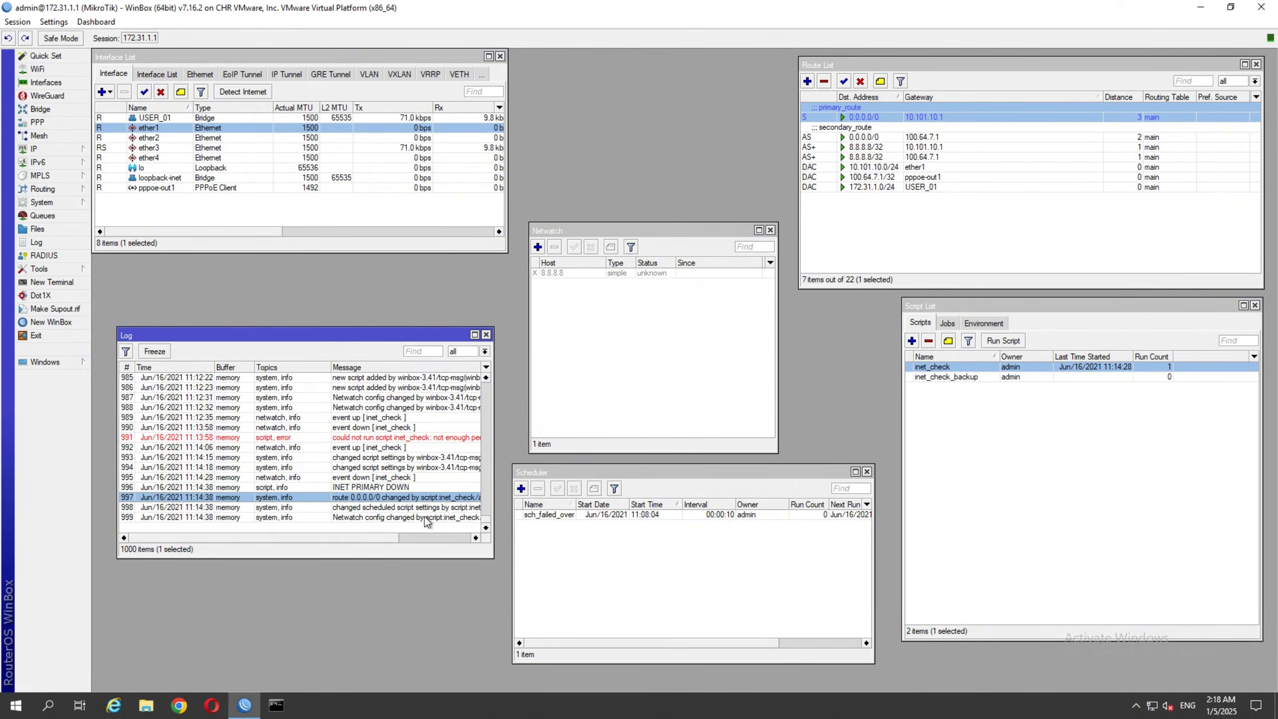
pyautogui.click(854, 136)
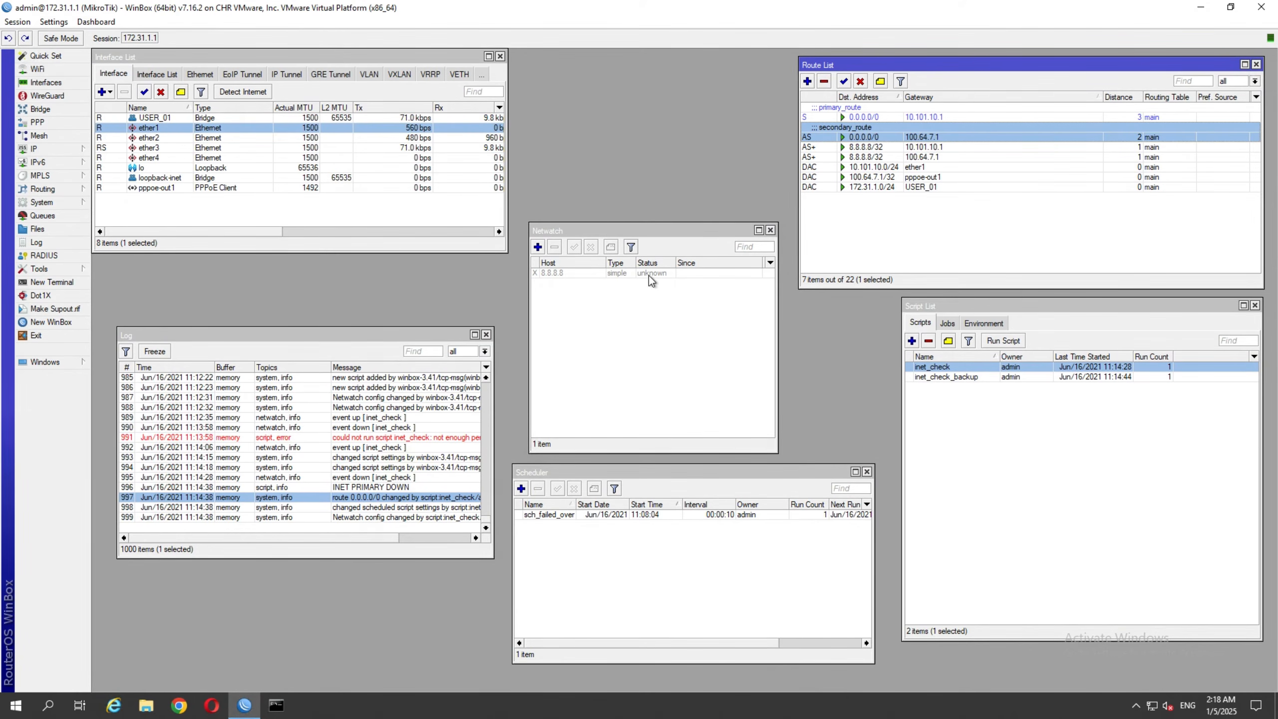
pyautogui.click(563, 272)
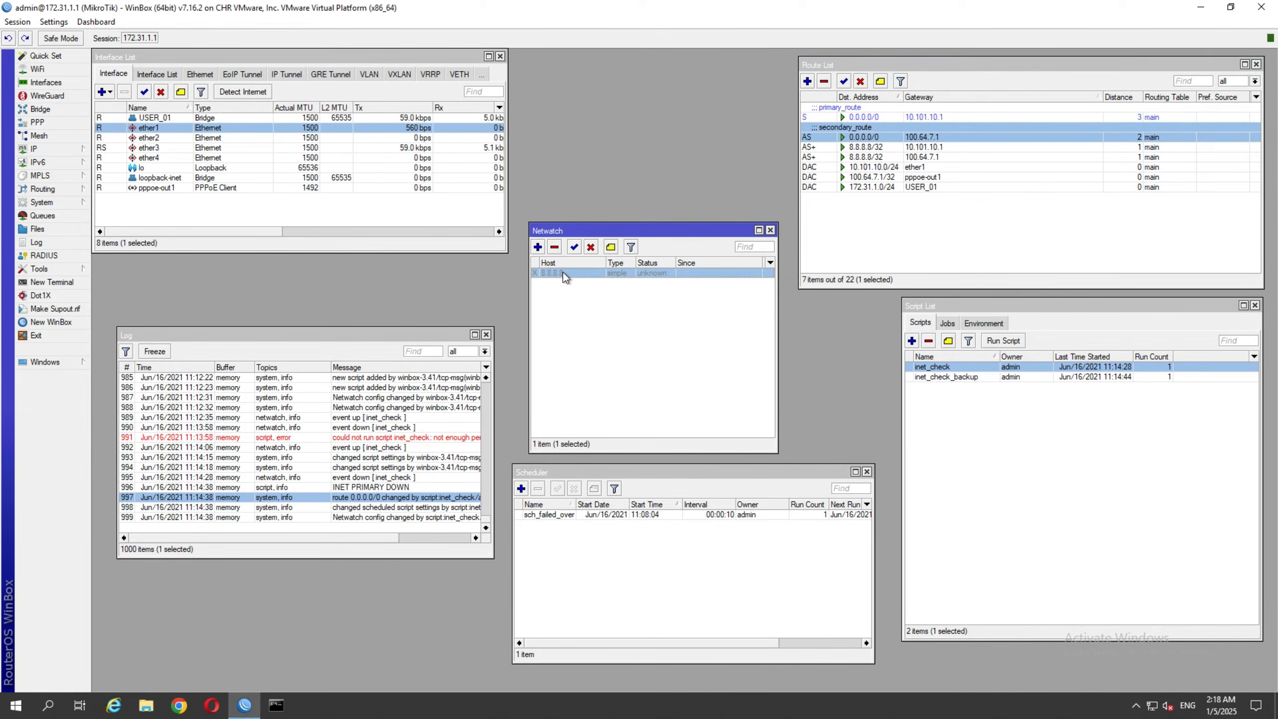
pyautogui.click(544, 516)
# Compare the inet_check_backup run count with the script's messages in the Log while the primary link is out.
pyautogui.click(1094, 378)
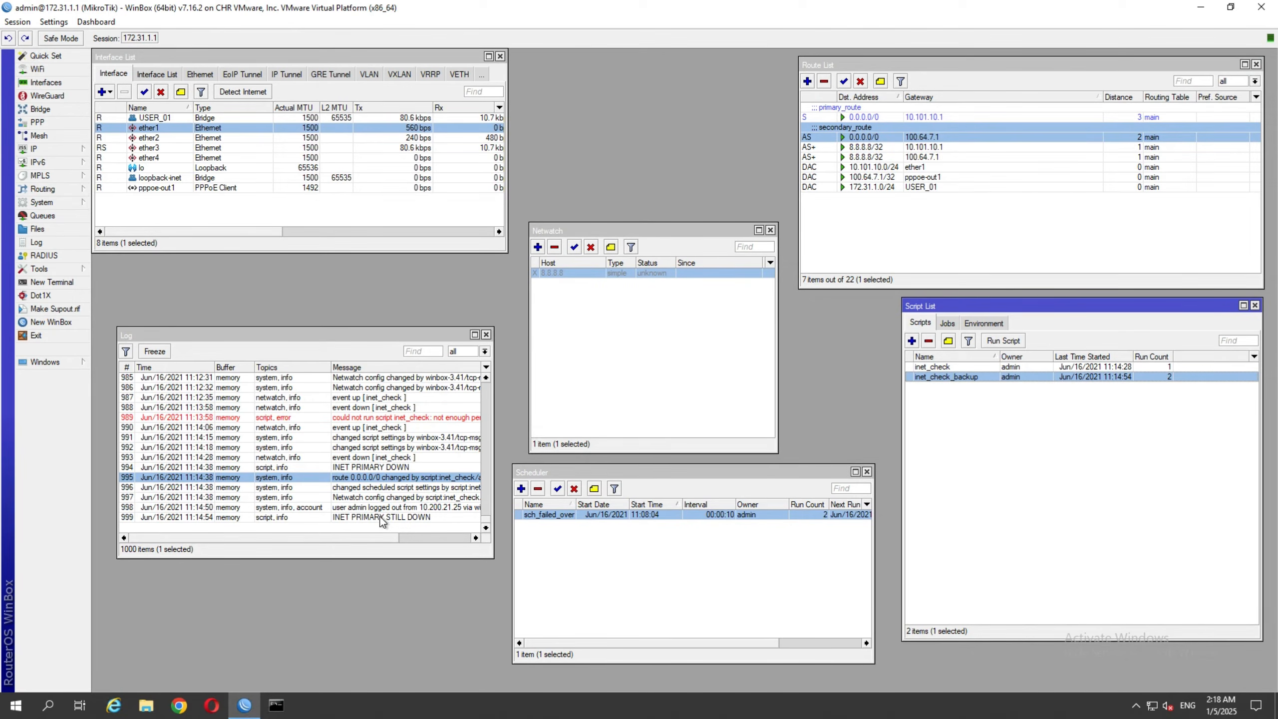
pyautogui.click(382, 519)
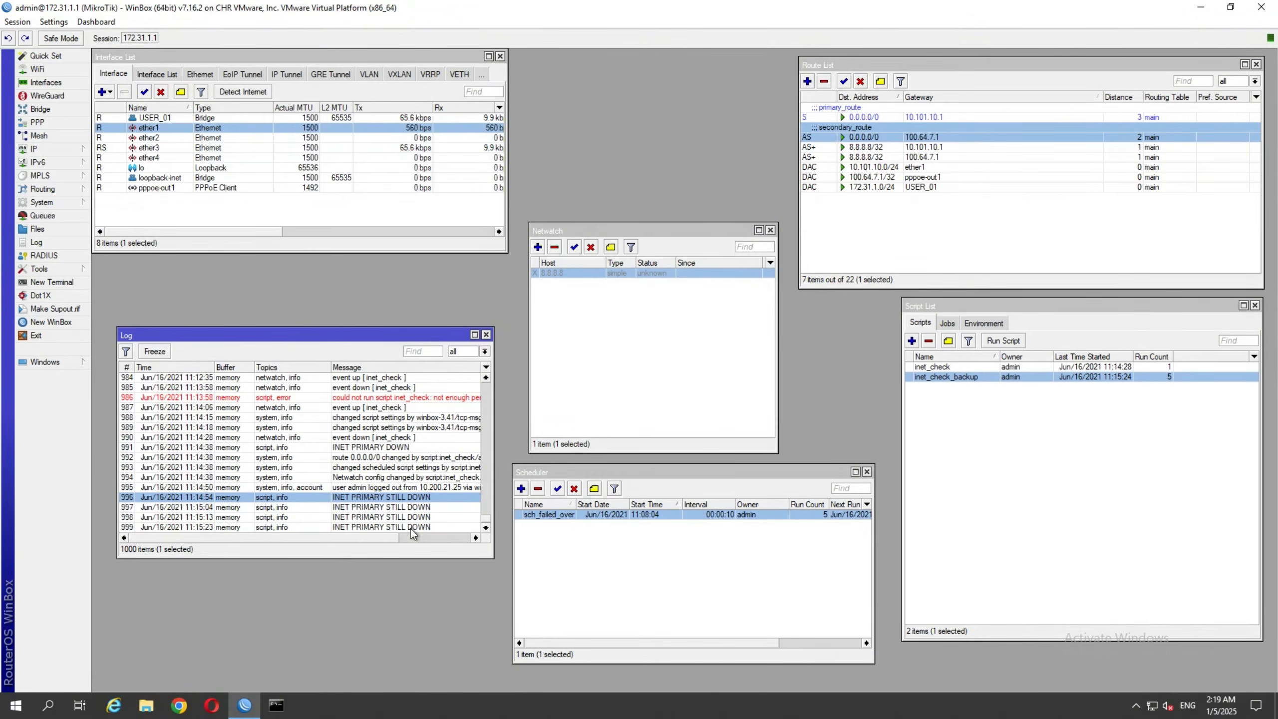
pyautogui.click(1120, 377)
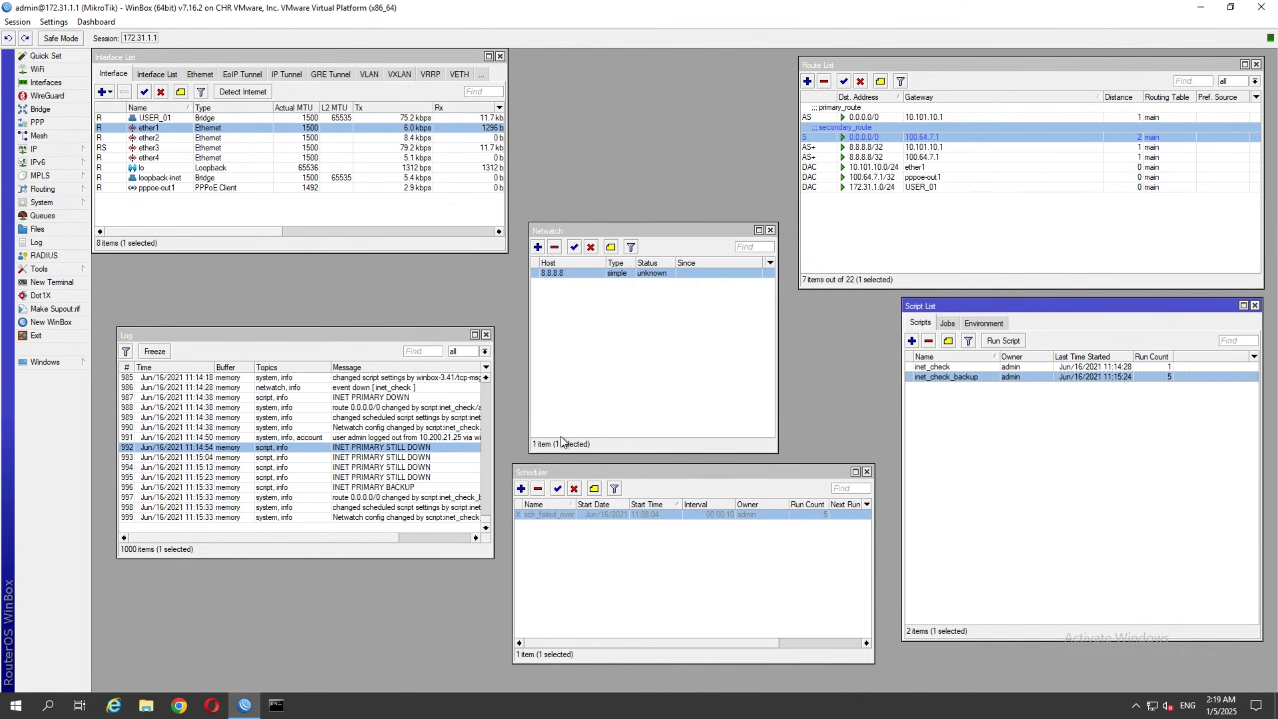
# Check the return to the primary link in the Log, the default routes, the netwatch host and the sch_failed_over schedule.
pyautogui.click(388, 487)
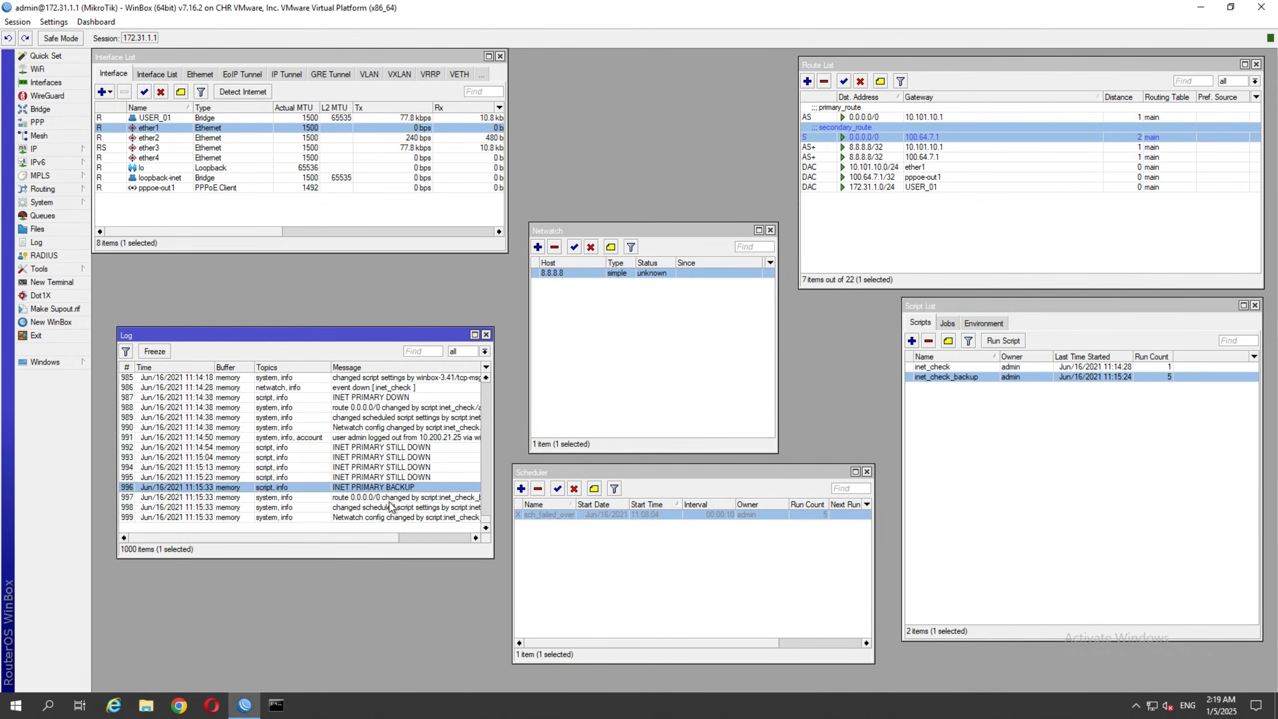
pyautogui.click(920, 132)
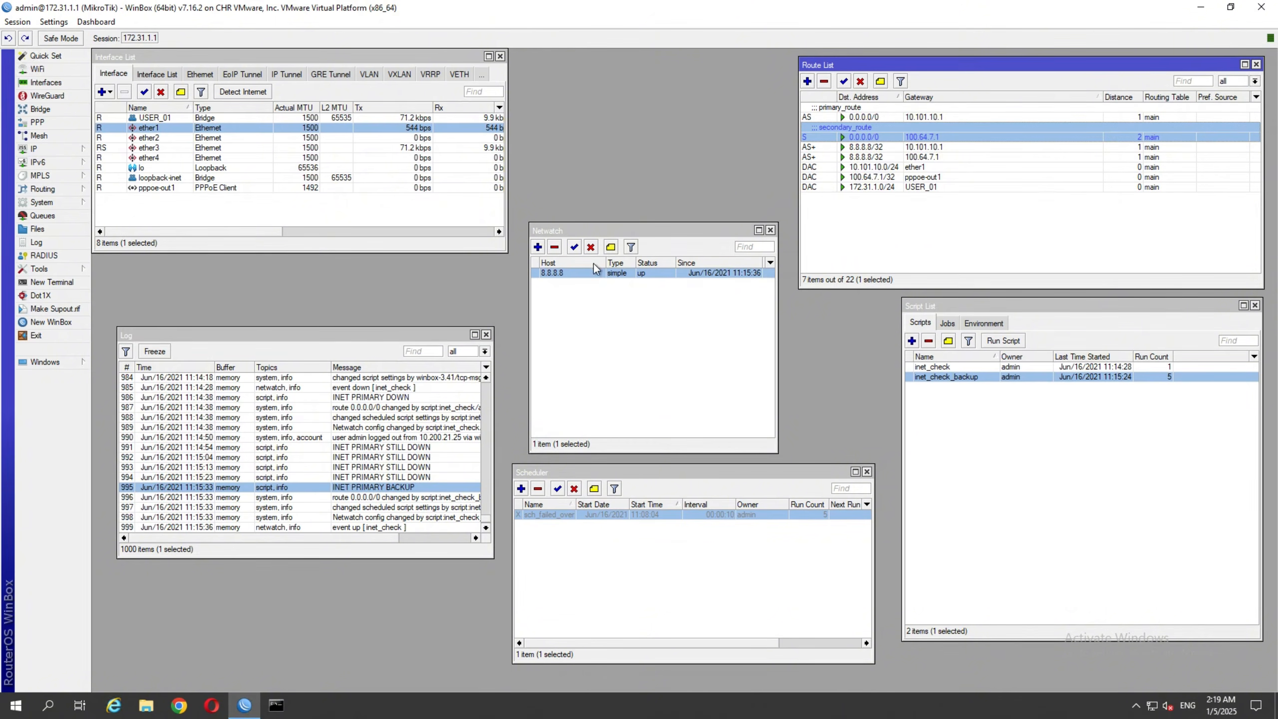
pyautogui.click(596, 273)
pyautogui.click(597, 518)
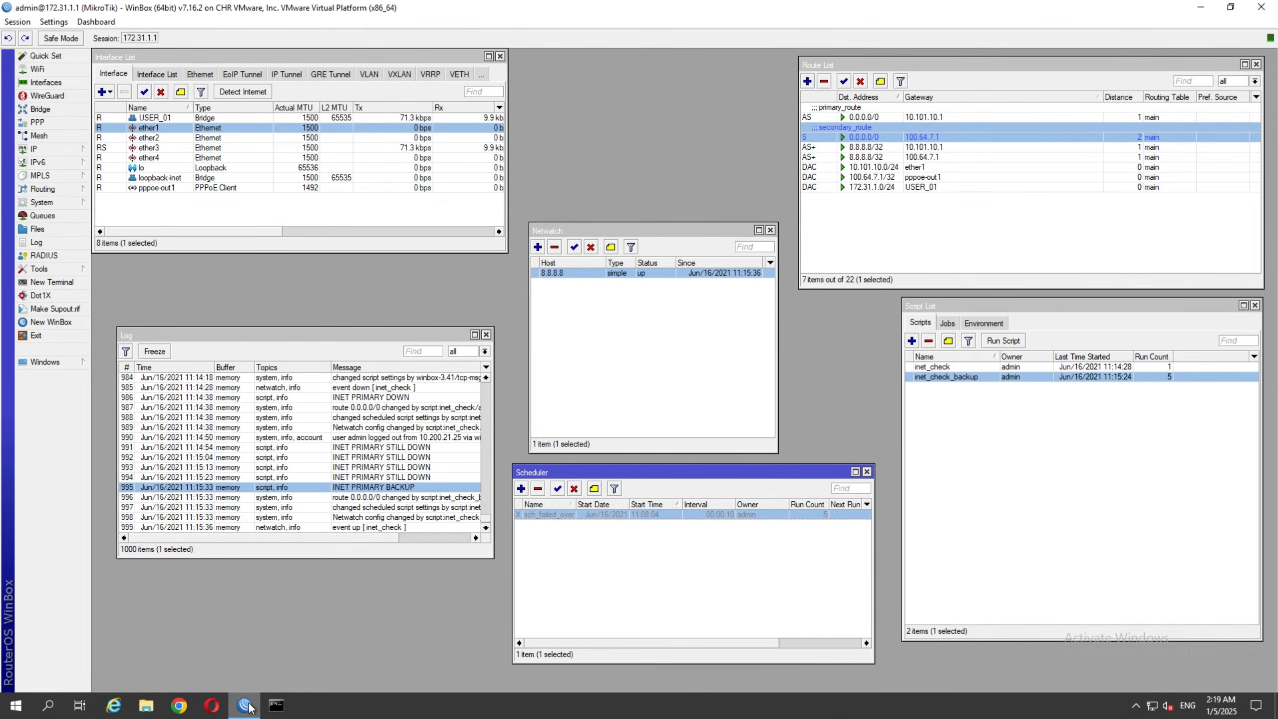
# Switch to Command Prompt, enter the command ping -t 1.1.1.1 without running it, and move the window below the Interface List.
pyautogui.click(276, 705)
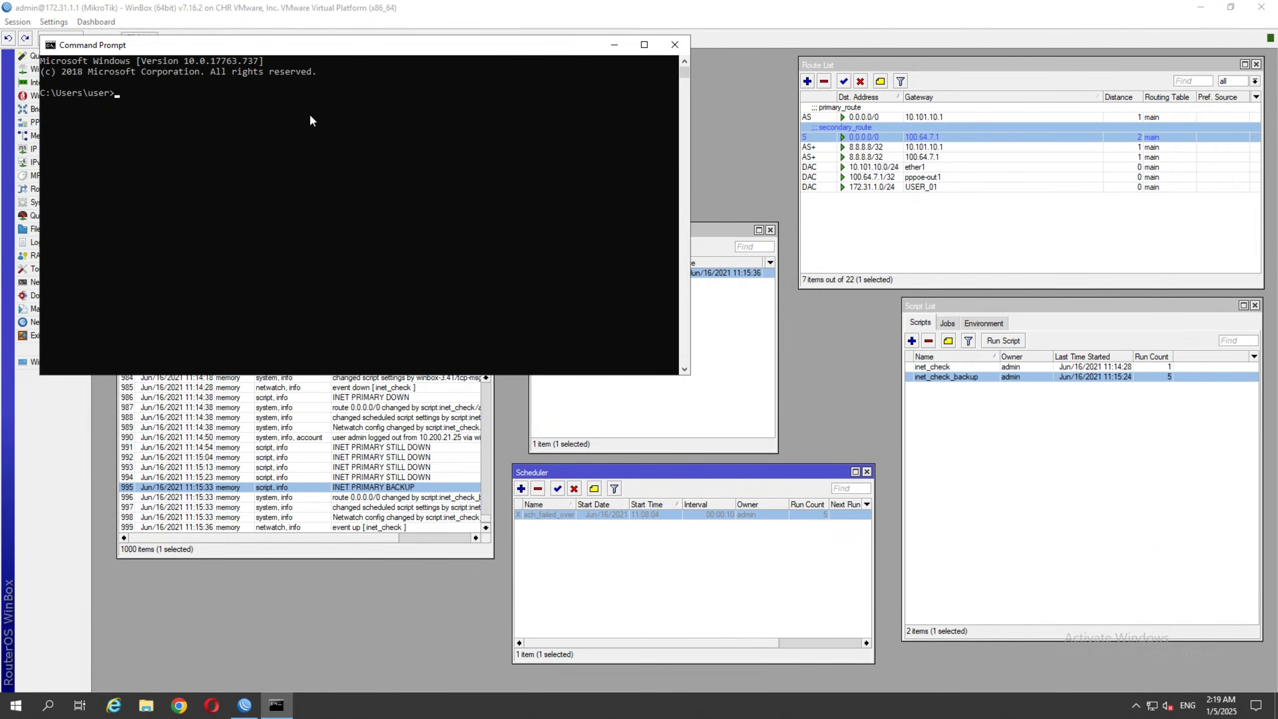
pyautogui.write('ping')
pyautogui.write('-t 1.1.1.1.')
pyautogui.press('BackSpace')
pyautogui.moveTo(391, 52); pyautogui.dragTo(374, 374)
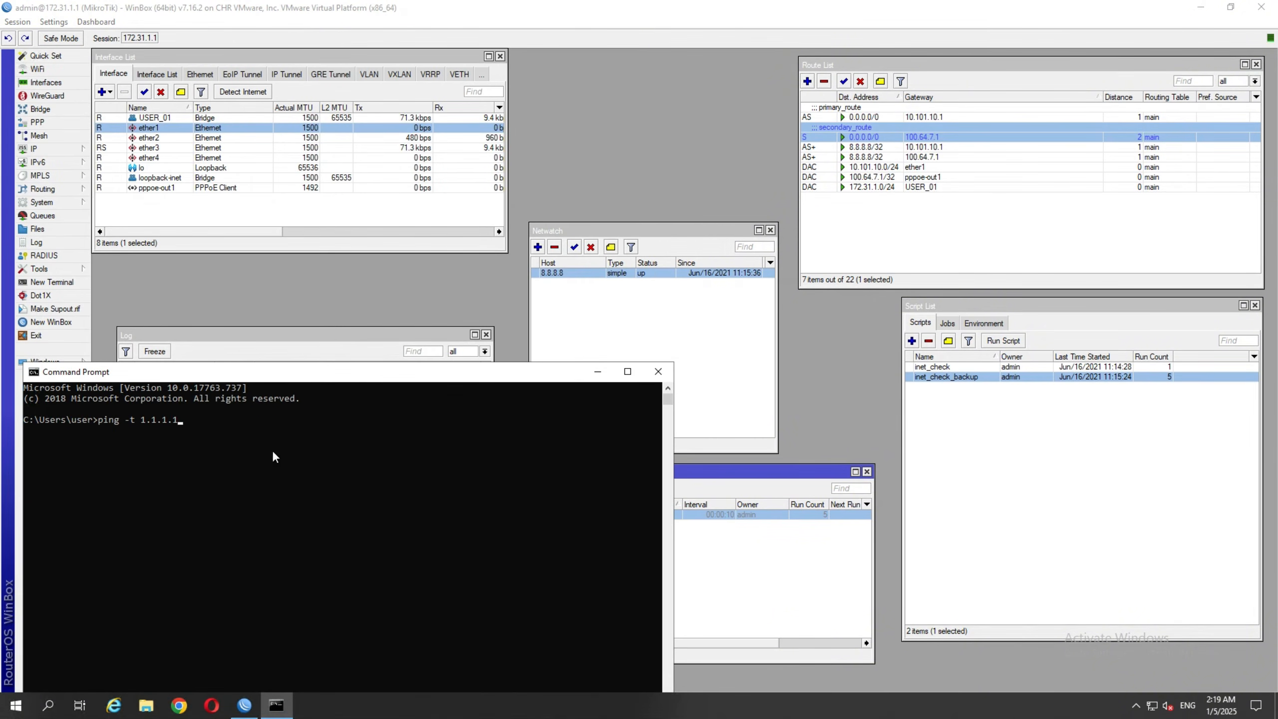
# Open a second Command Prompt window and run tracert -d 1.1.1.1 to trace the active path.
pyautogui.rightClick(282, 712)
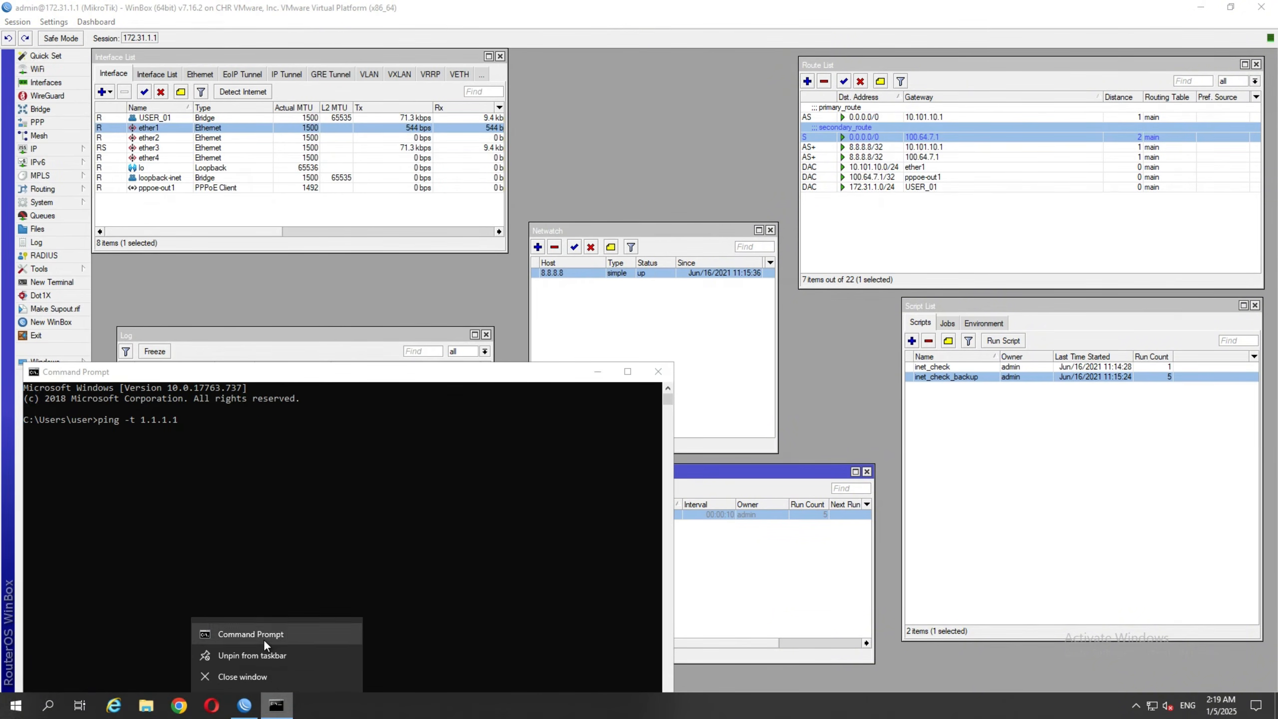
pyautogui.click(264, 636)
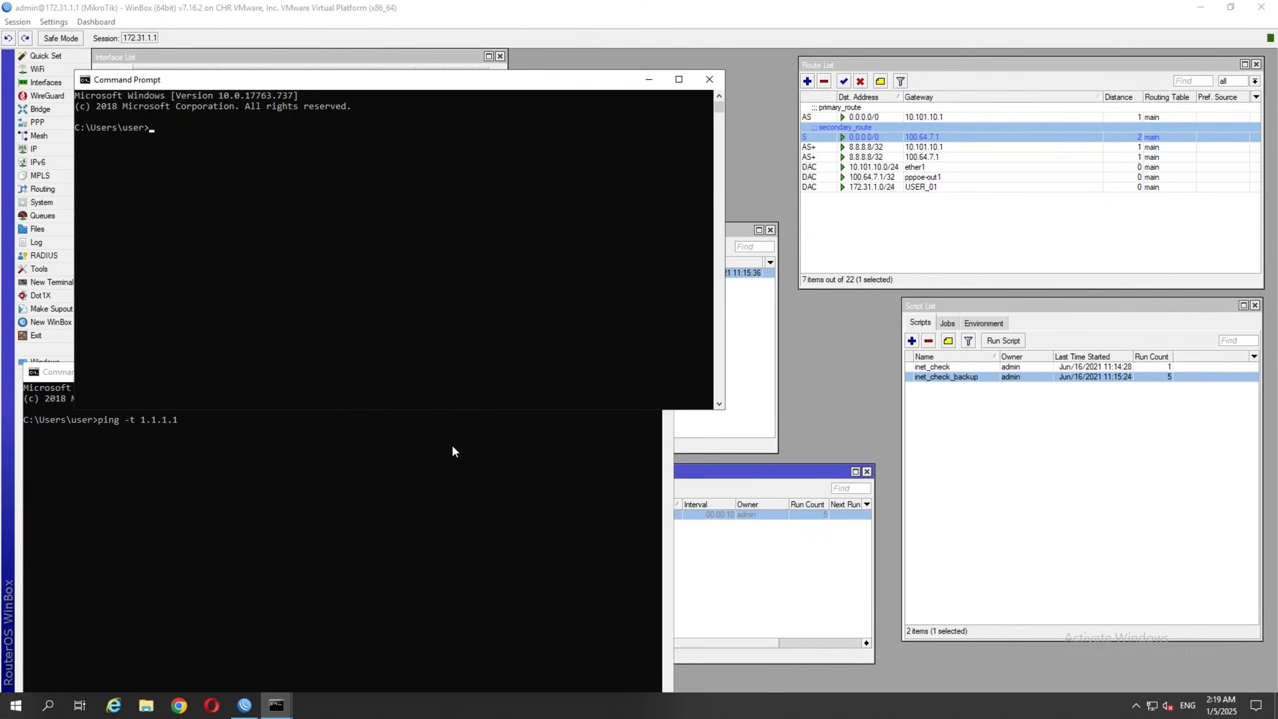
pyautogui.write('racert -d')
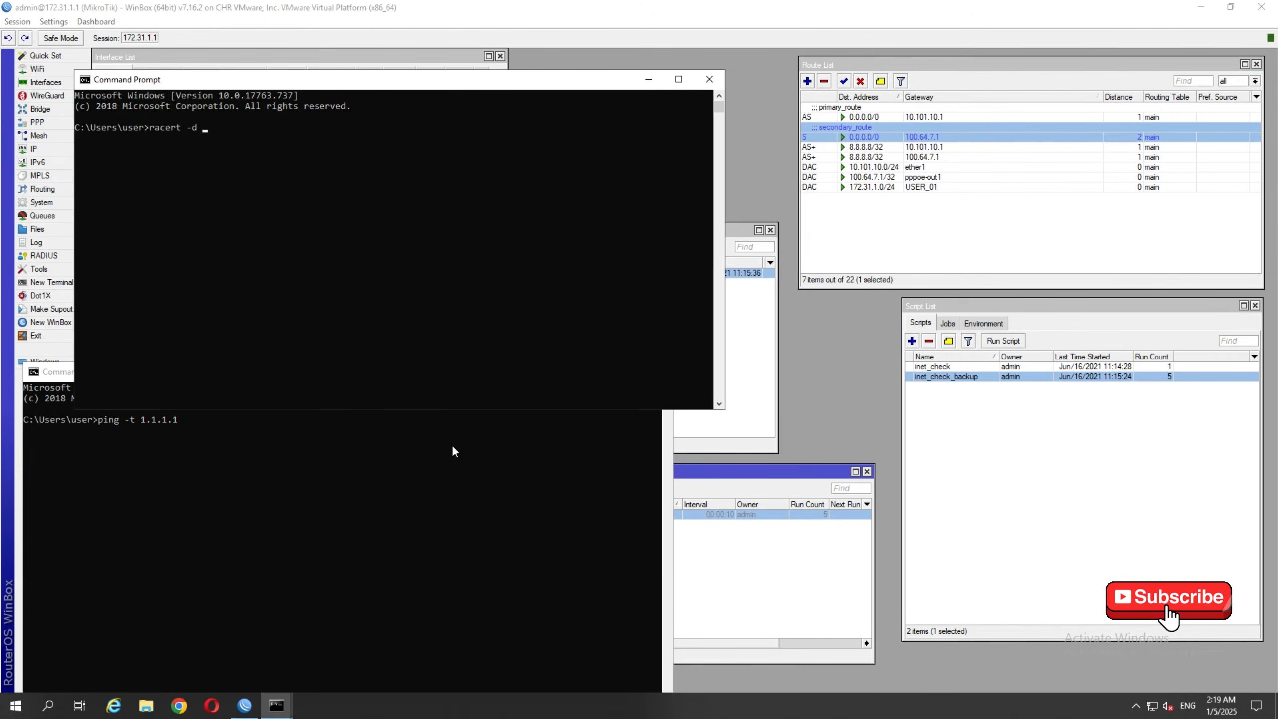
pyautogui.press('BackSpace')
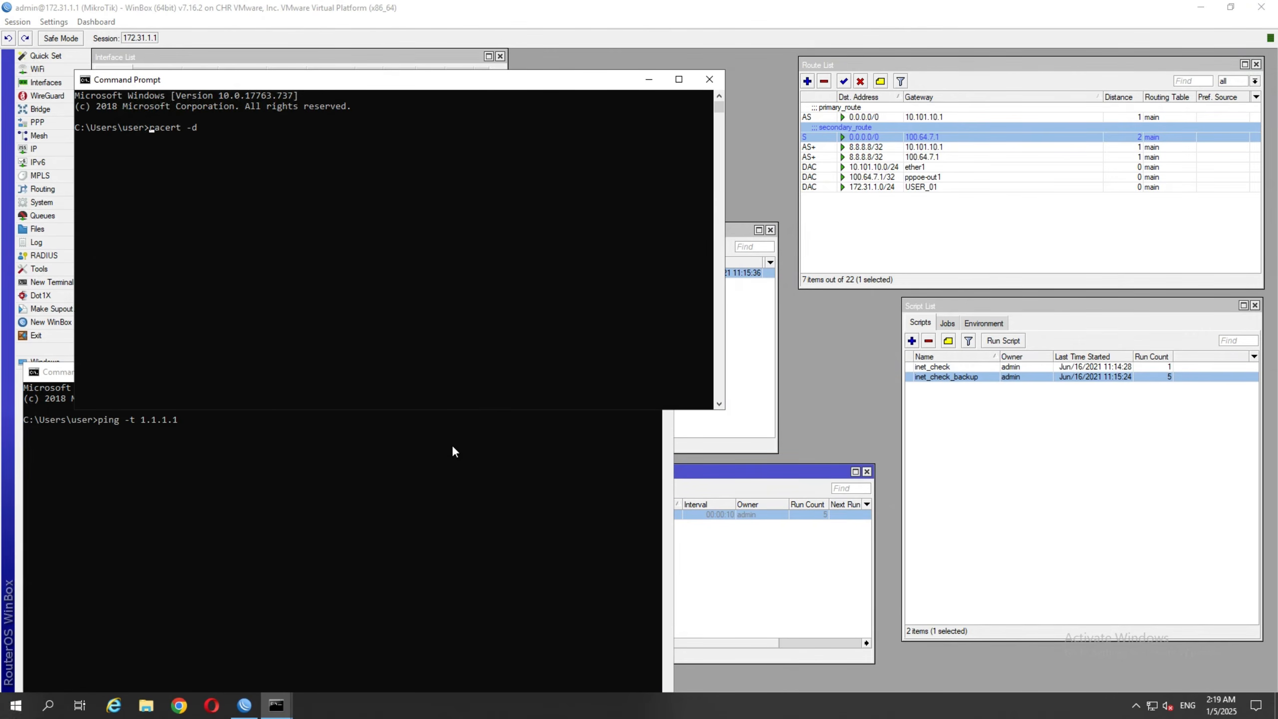
pyautogui.write('t')
pyautogui.press('End')
pyautogui.write('1.1.1.1')
pyautogui.press('Return')
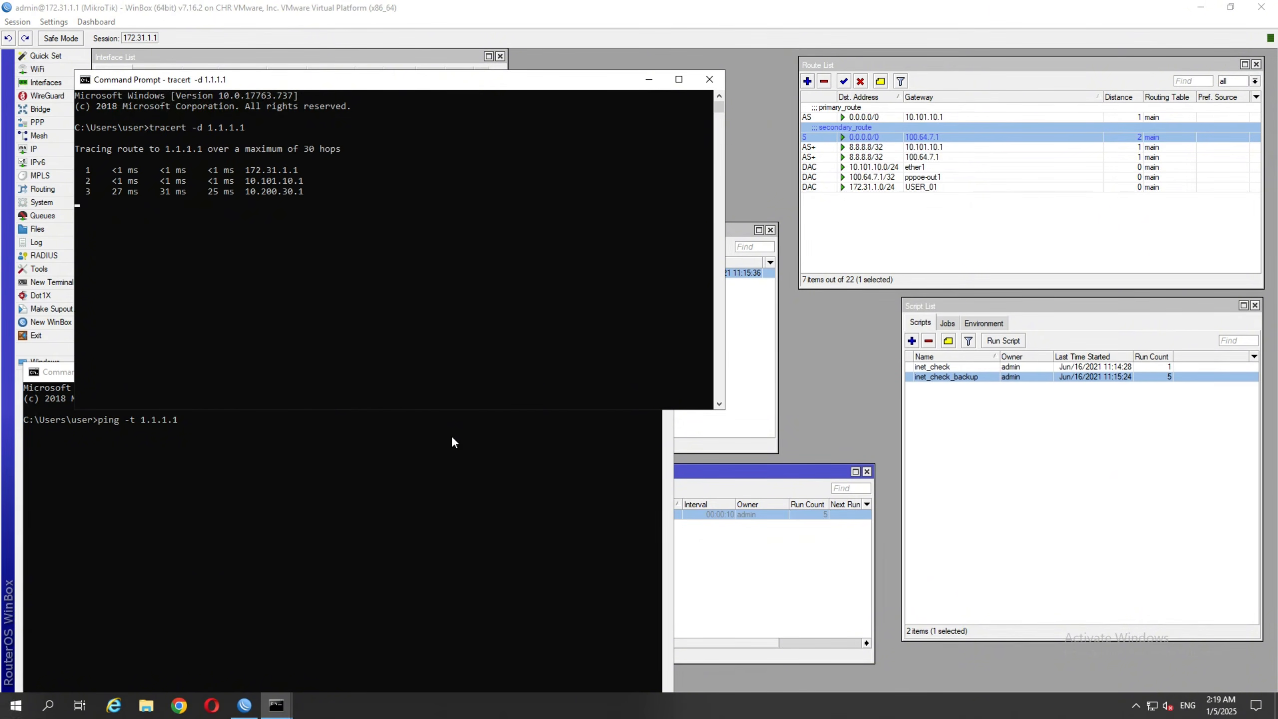
# Examine the second hop of the trace to 1.1.1.1 and move the trace window below the Route List until the trace completes.
pyautogui.doubleClick(294, 180)
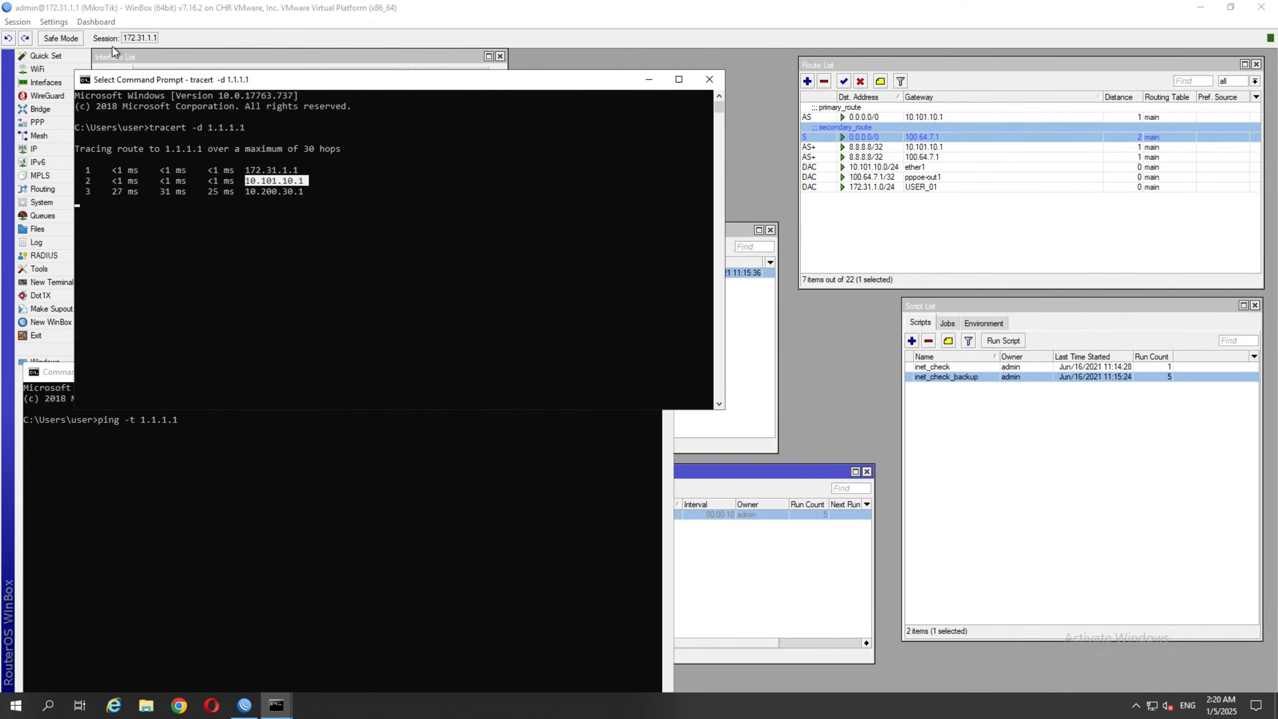
pyautogui.click(353, 279)
pyautogui.rightClick(352, 279)
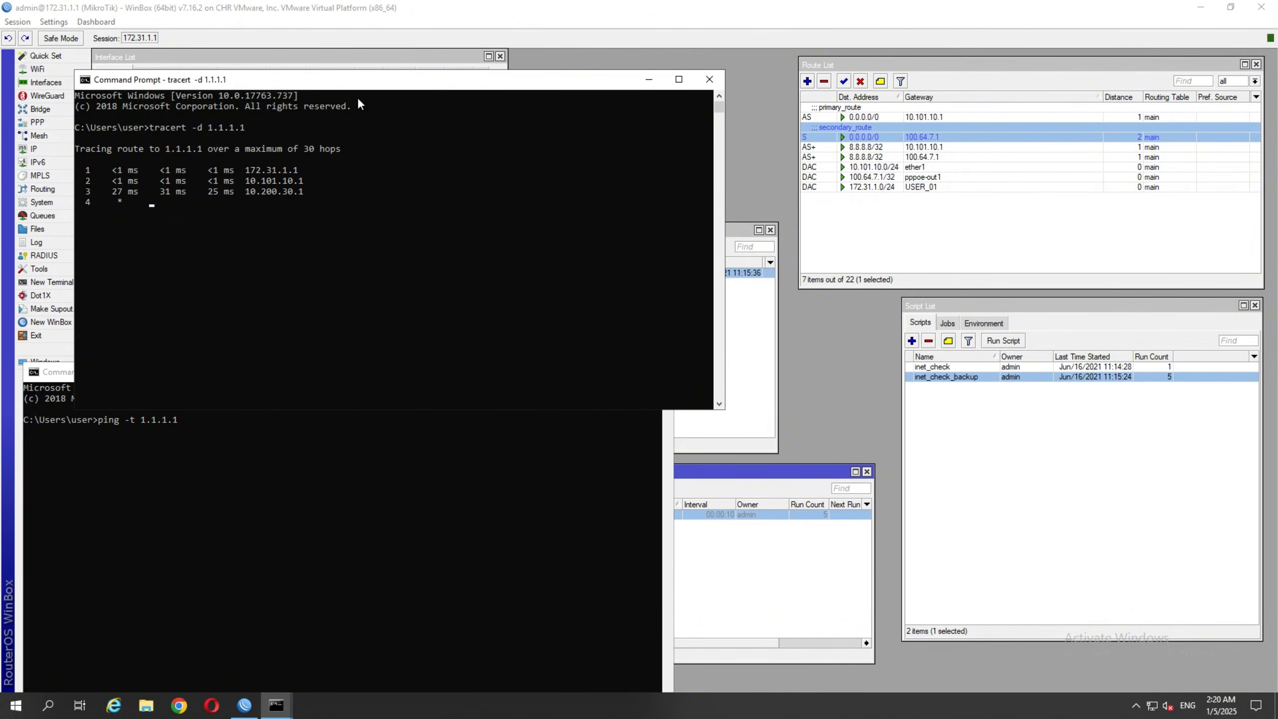
pyautogui.moveTo(346, 82); pyautogui.dragTo(873, 381)
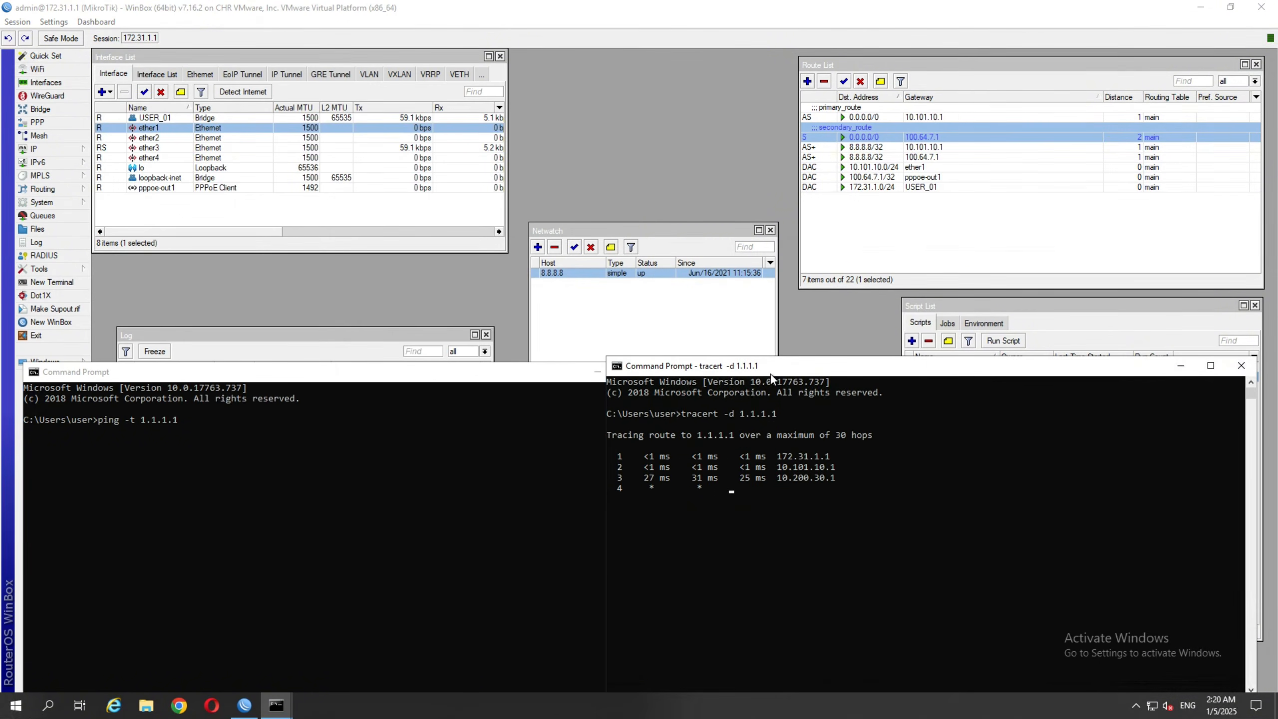
pyautogui.moveTo(770, 373); pyautogui.dragTo(716, 290)
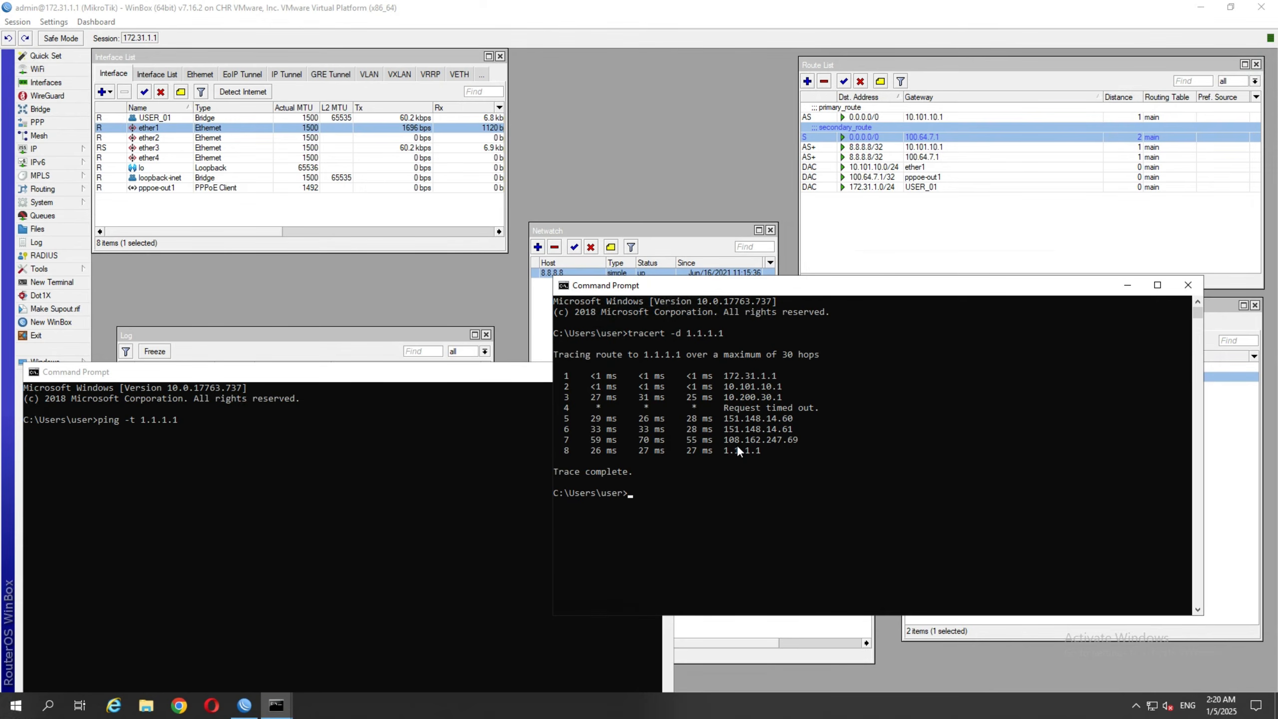
pyautogui.press('Return')
# Run the prepared continuous ping to 1.1.1.1 and move its window clear of the Log and Interface List.
pyautogui.click(388, 499)
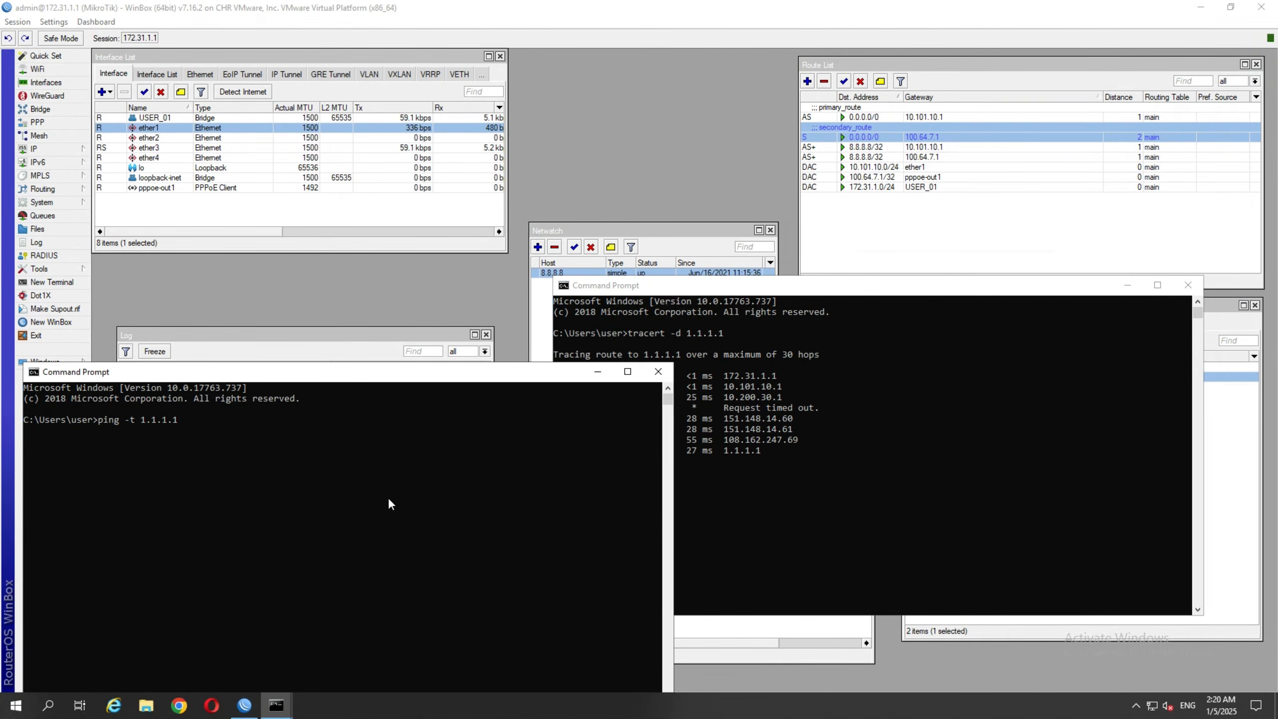
pyautogui.press('Return')
pyautogui.moveTo(325, 375); pyautogui.dragTo(956, 281)
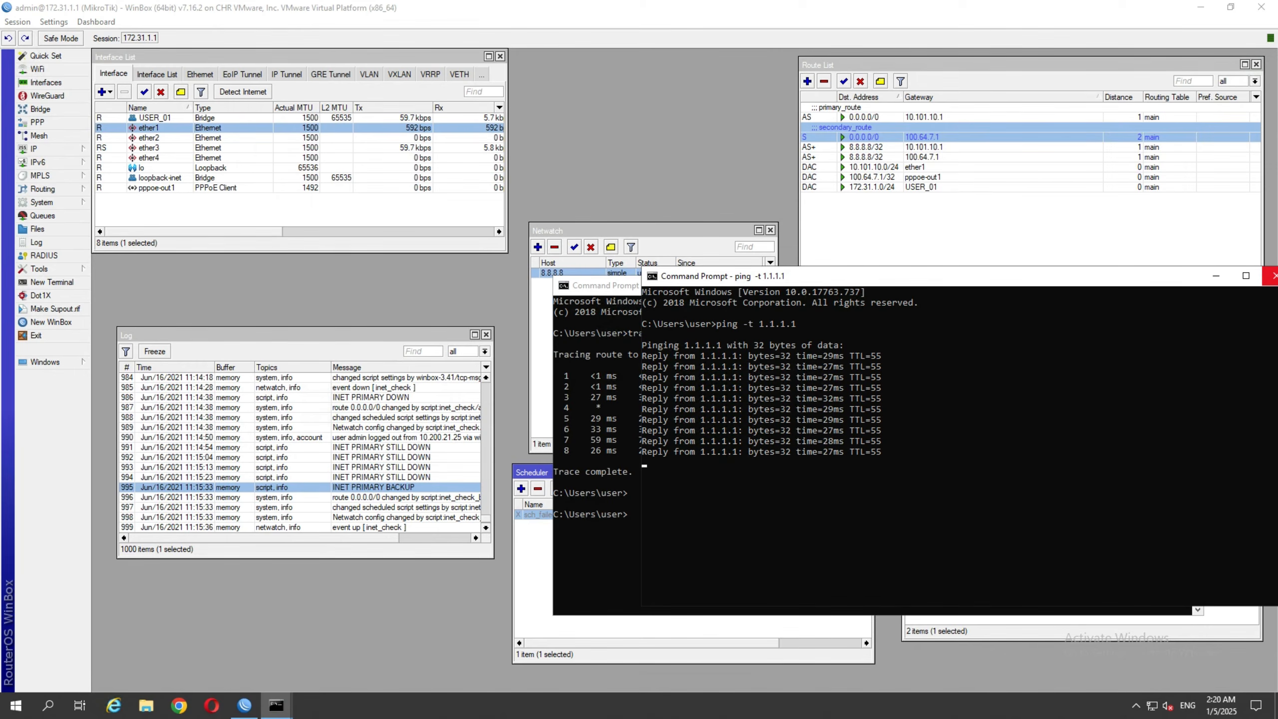
# Minimize both Command Prompt windows to uncover the router's route, netwatch, scheduler and script lists.
pyautogui.click(586, 287)
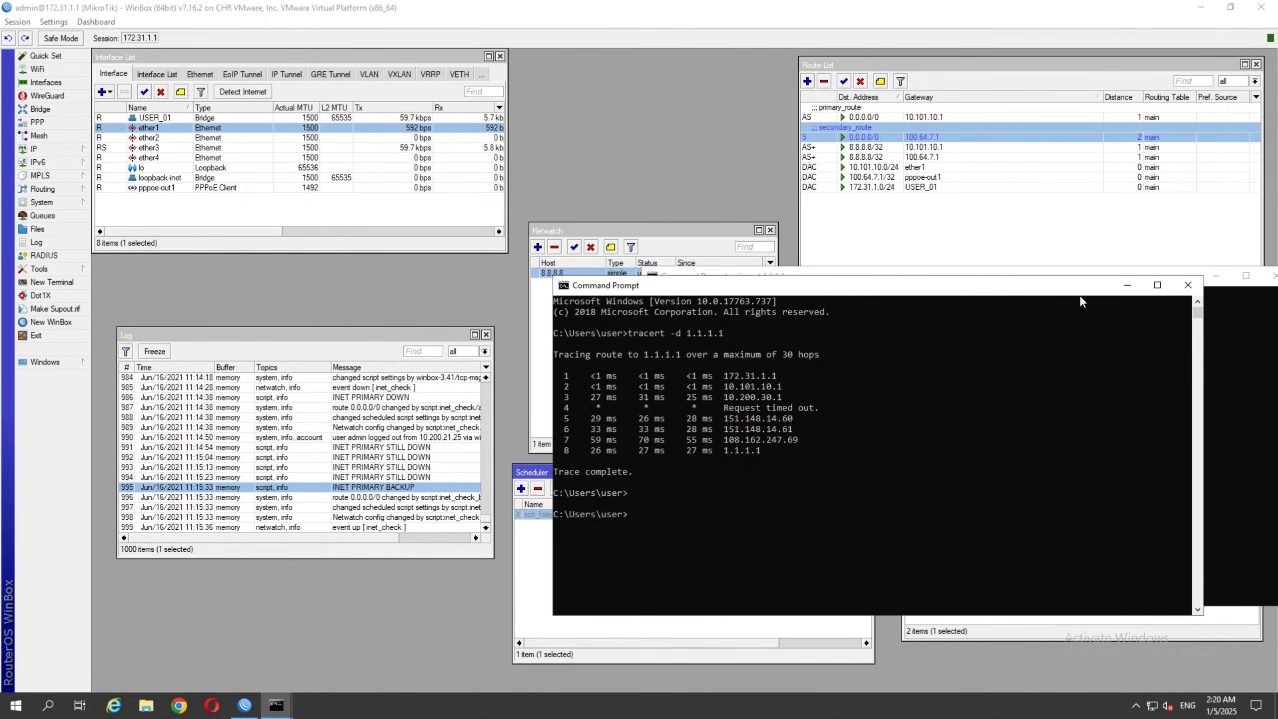
pyautogui.click(1126, 286)
pyautogui.click(1225, 275)
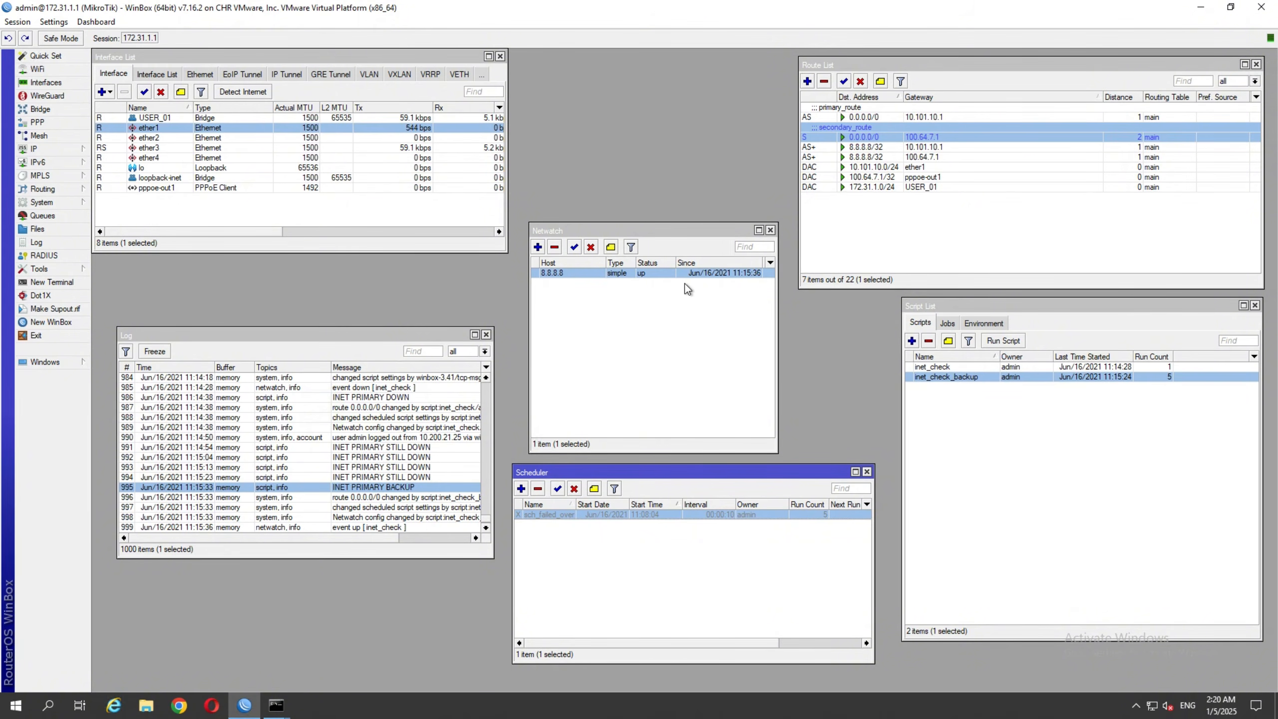
# Reopen the ping and trace Command Prompt windows to check connectivity to 1.1.1.1 during the failover.
pyautogui.click(276, 705)
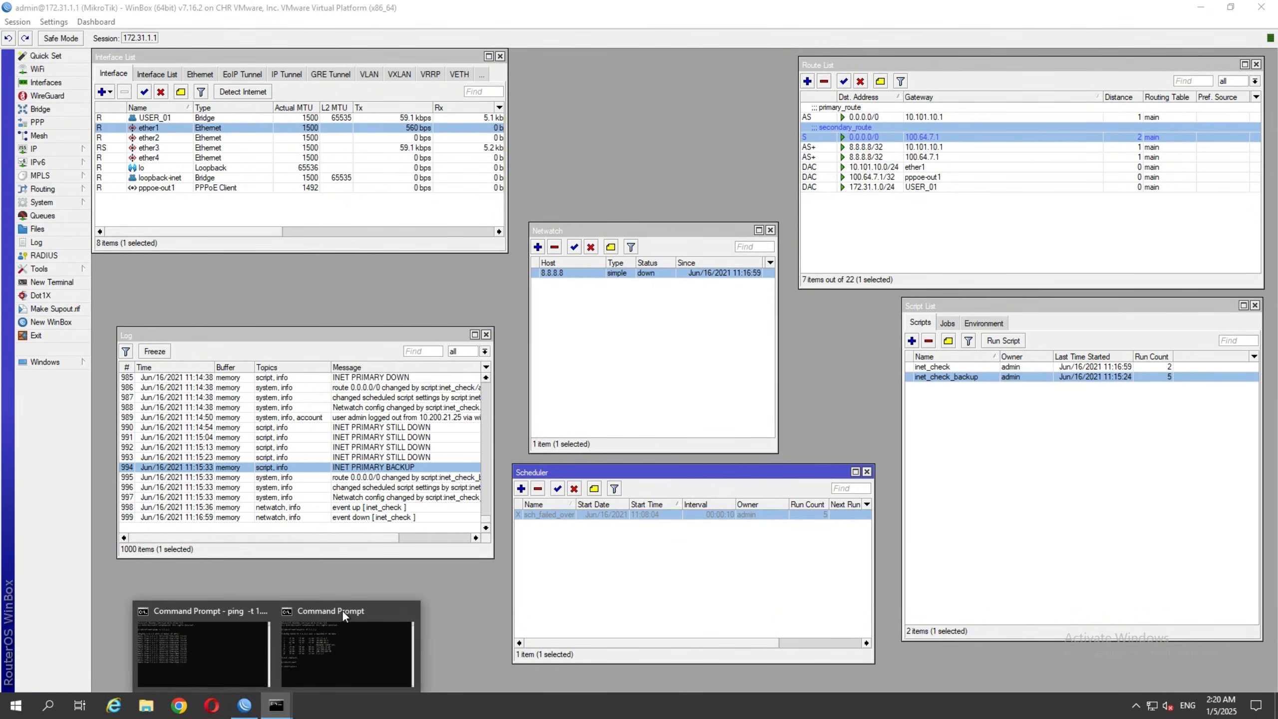
pyautogui.click(247, 645)
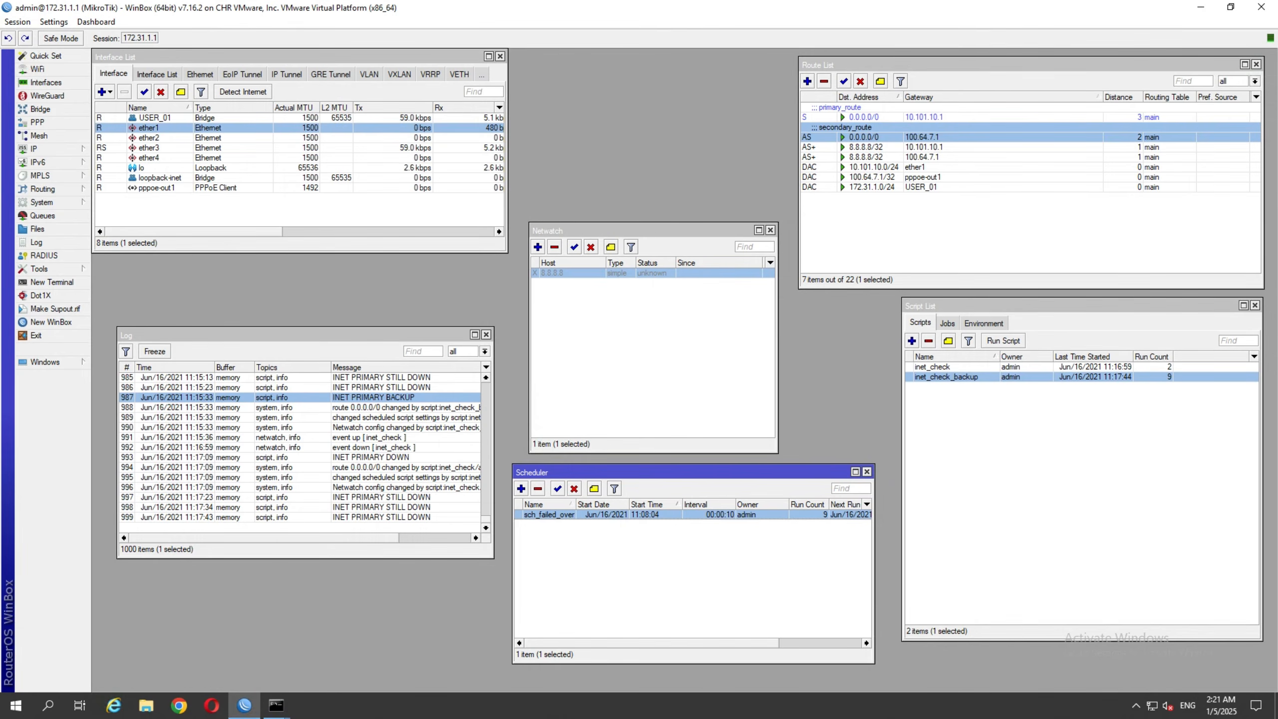
pyautogui.click(279, 708)
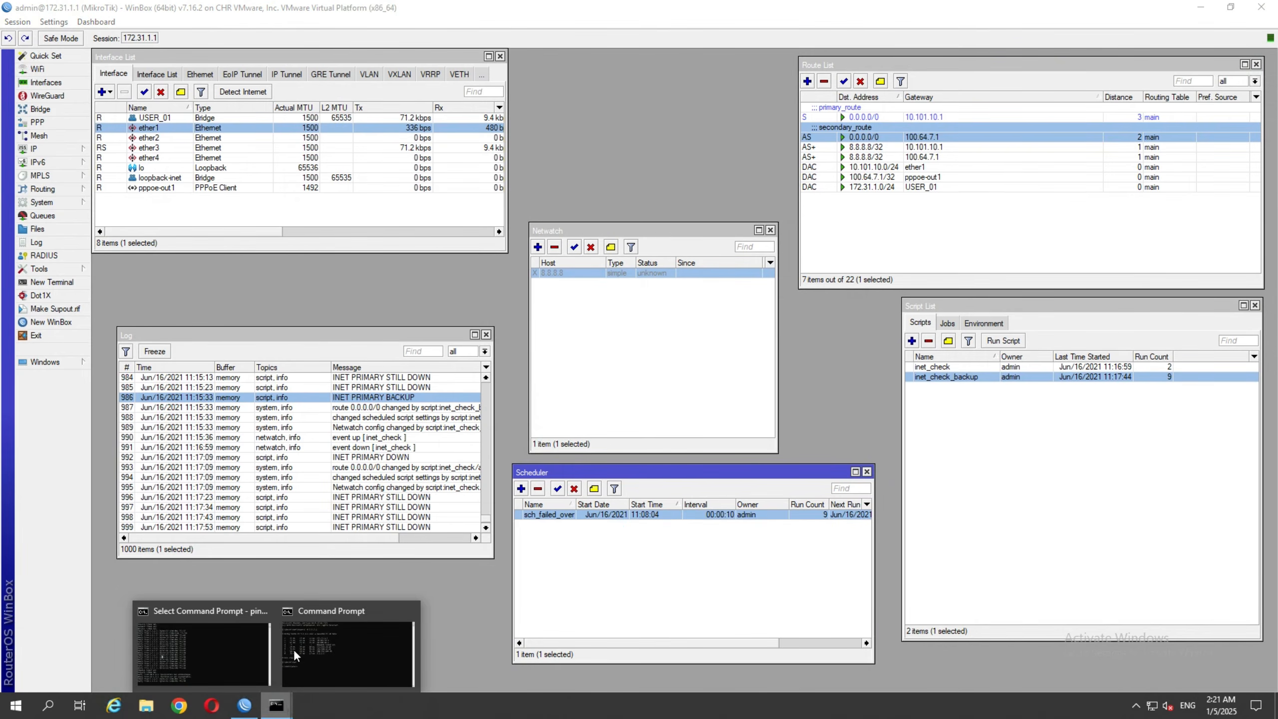
pyautogui.click(296, 654)
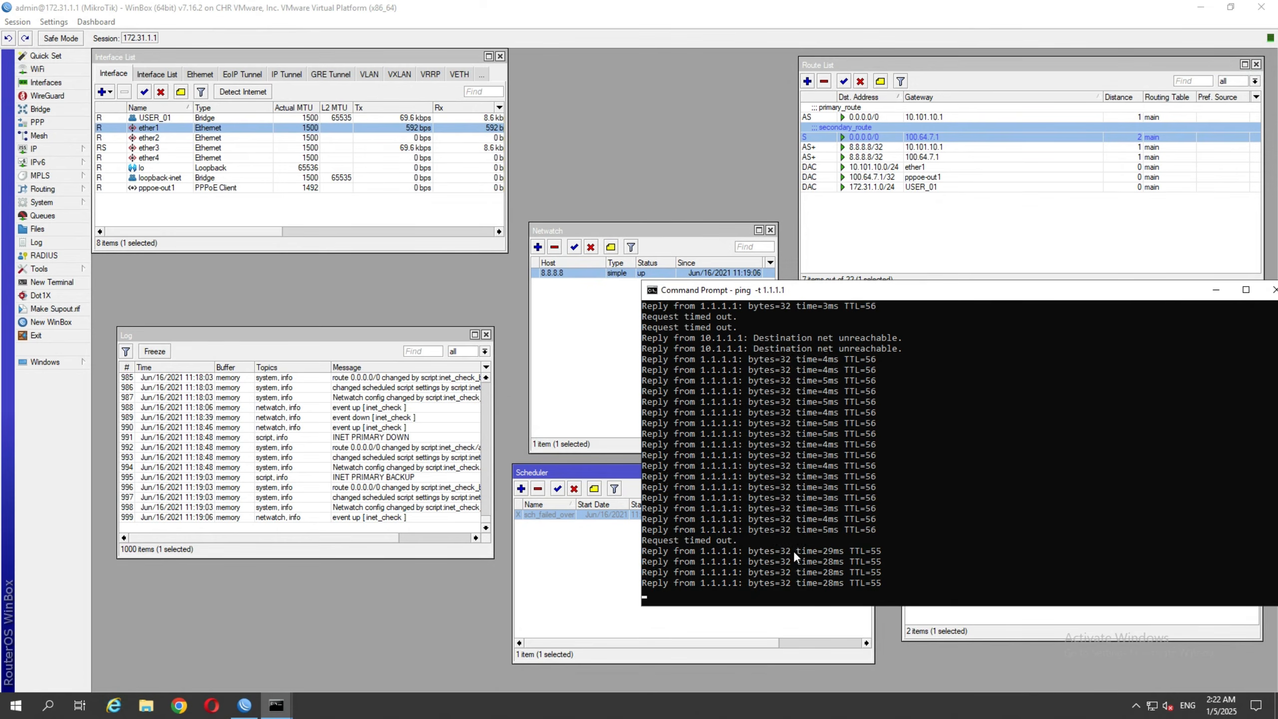